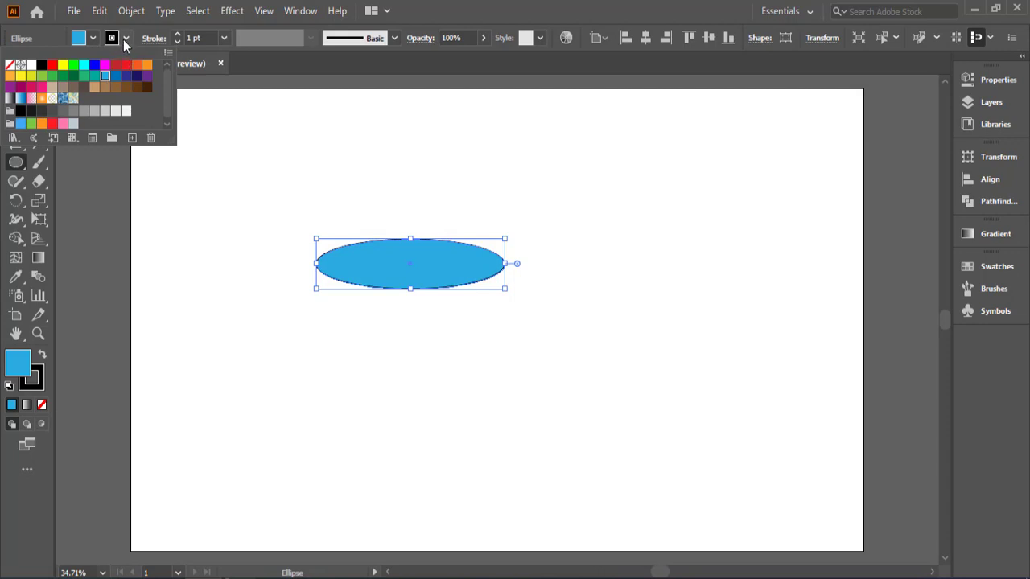
Step: Remove the stroke from the blue ellipse
{"action": "left_click", "coordinate": [9, 64]}
{"action": "left_click", "coordinate": [10, 64]}
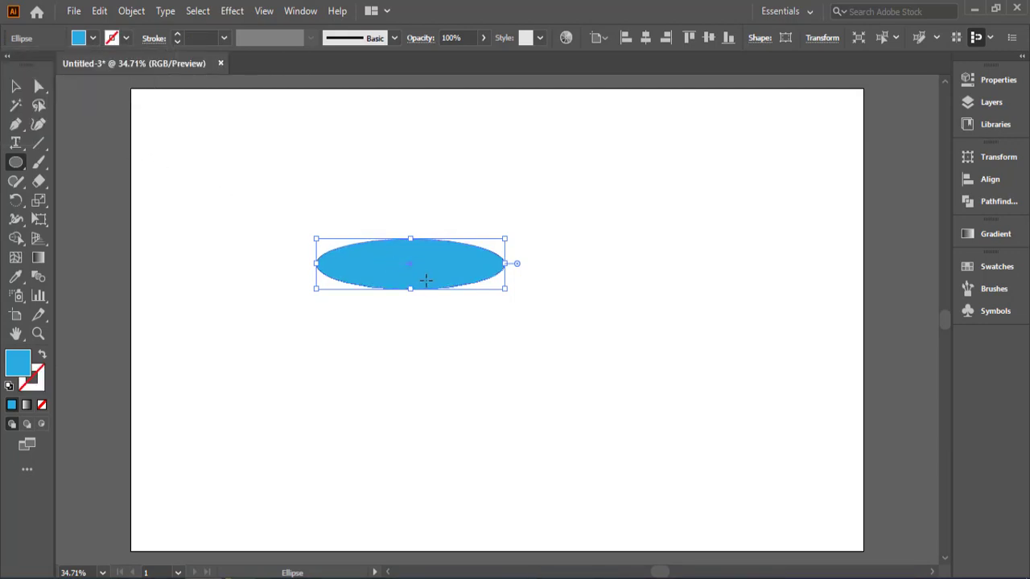
{"action": "left_click", "coordinate": [15, 86]}
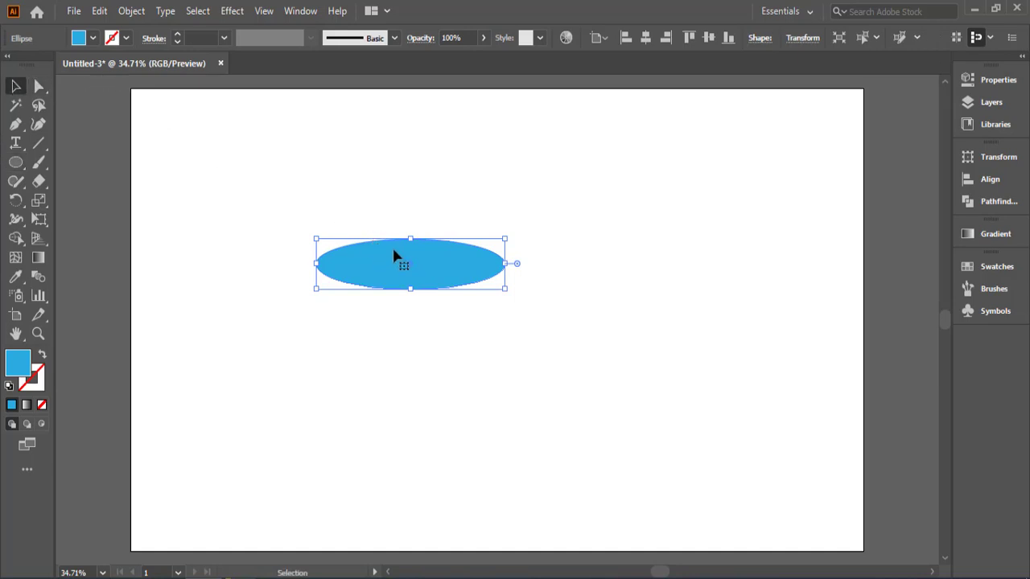
Step: Copy the blue ellipse and paste the duplicate in place
{"action": "left_click", "coordinate": [99, 11]}
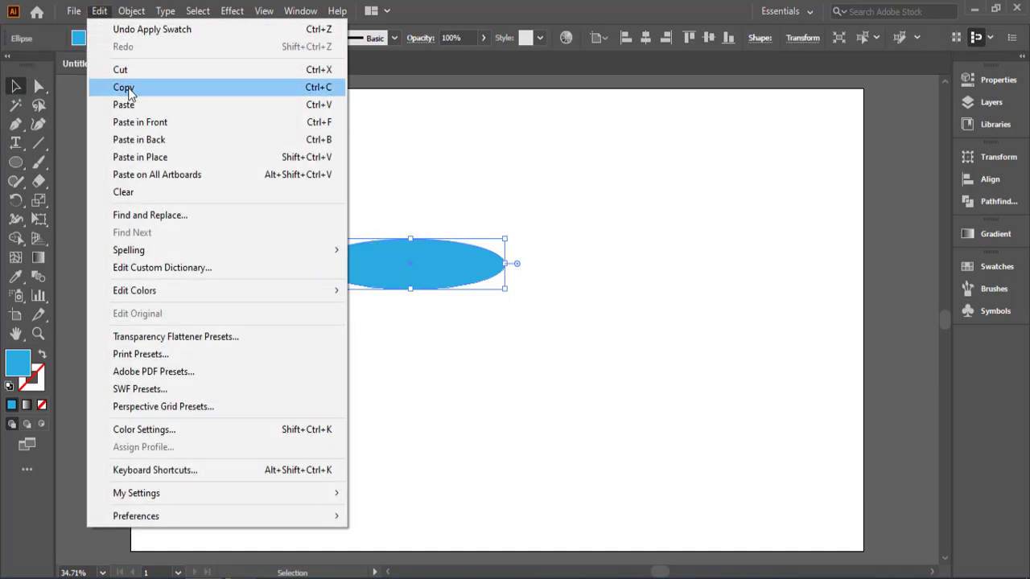
{"action": "left_click", "coordinate": [125, 87]}
{"action": "left_click", "coordinate": [99, 11]}
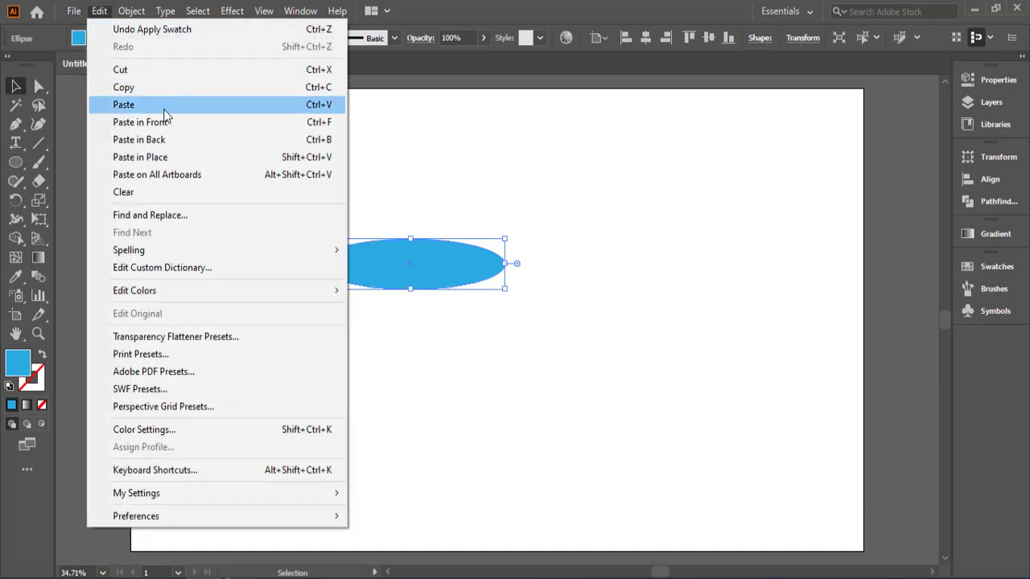
{"action": "left_click", "coordinate": [165, 157]}
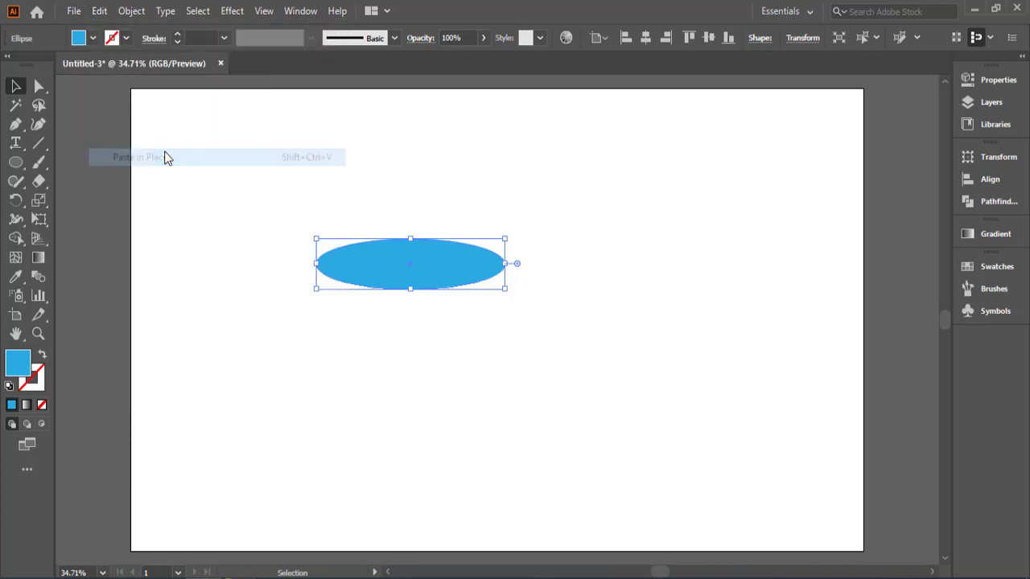
Step: Fill the duplicate ellipse with orange and shrink it about its centre so a blue ring surrounds it
{"action": "left_click", "coordinate": [93, 39]}
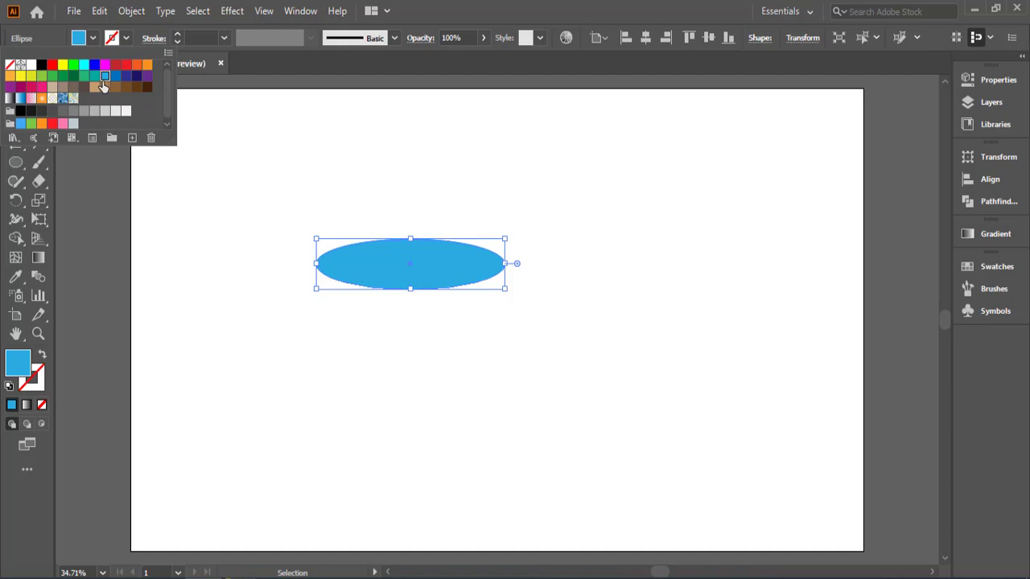
{"action": "left_click", "coordinate": [146, 65]}
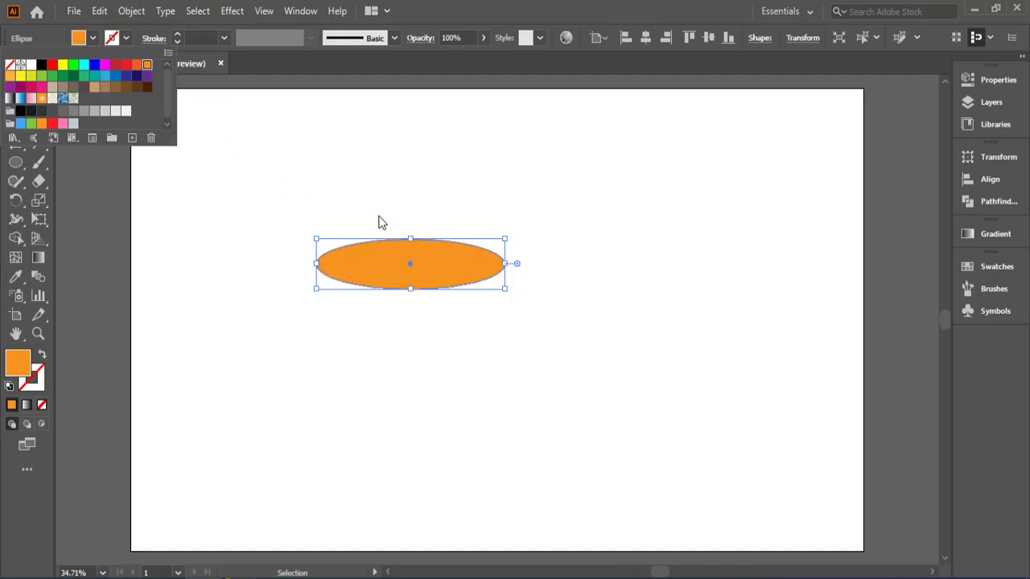
{"action": "left_click", "coordinate": [512, 235]}
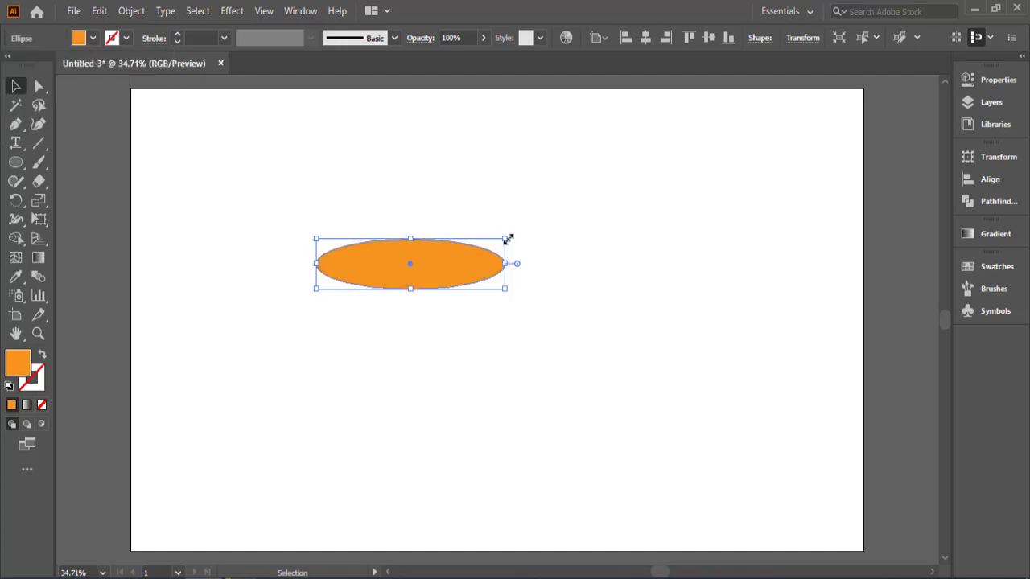
{"action": "left_click_drag", "start_coordinate": [507, 239], "coordinate": [465, 249]}
{"action": "left_click", "coordinate": [589, 274]}
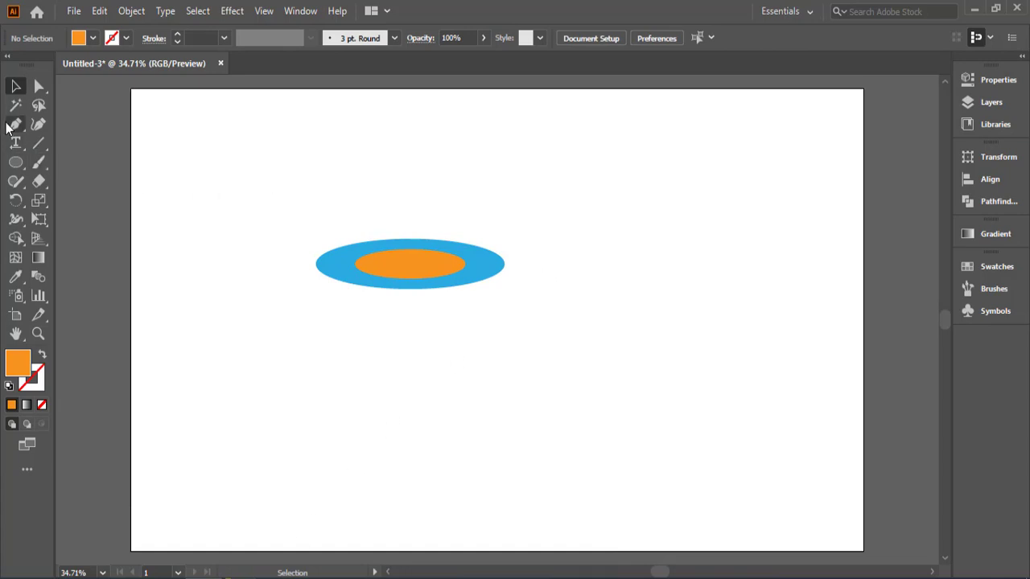
Step: Draw a rectangle spanning the blue ellipse's full width, starting at its side anchor and extending below it, and fill it with medium gray
{"action": "left_click_drag", "start_coordinate": [22, 172], "coordinate": [54, 166]}
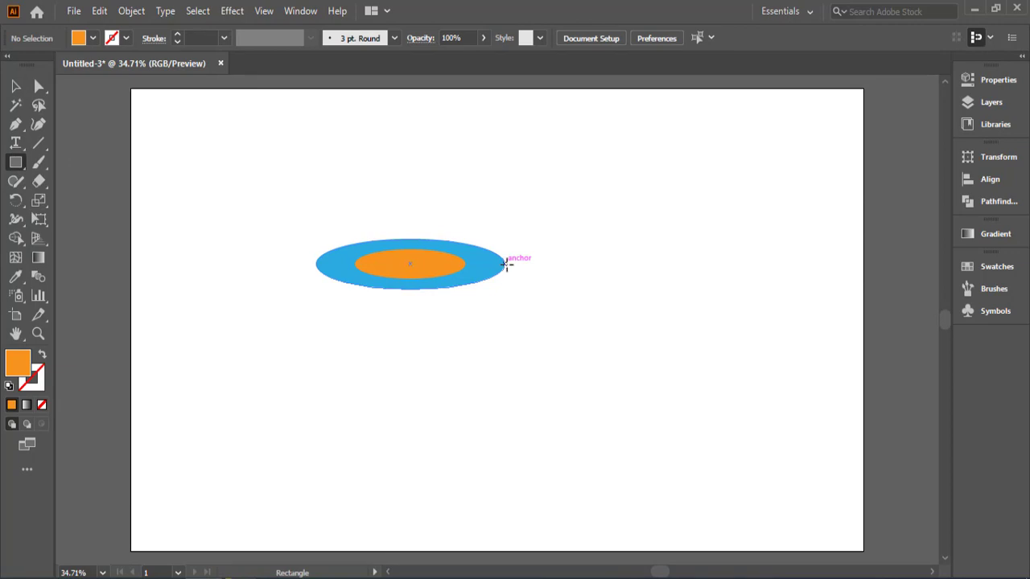
{"action": "left_click_drag", "start_coordinate": [506, 264], "coordinate": [315, 299]}
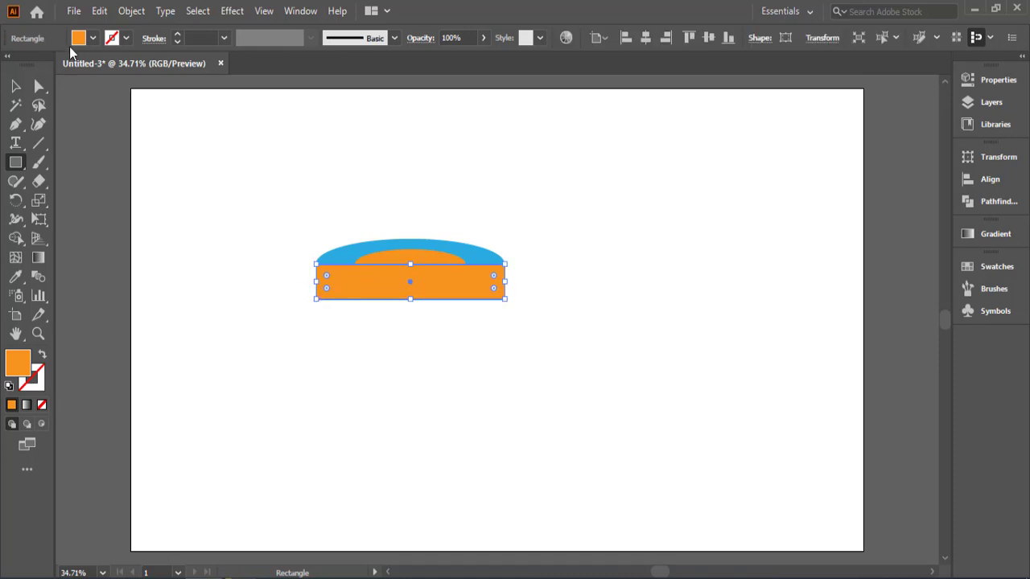
{"action": "left_click", "coordinate": [94, 38]}
{"action": "left_click", "coordinate": [72, 110]}
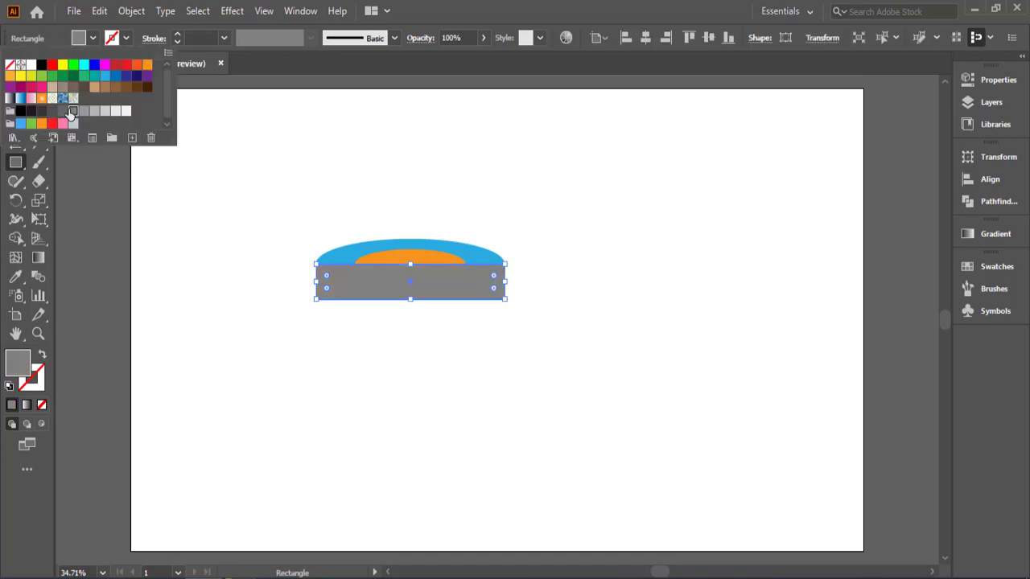
{"action": "left_click", "coordinate": [235, 204]}
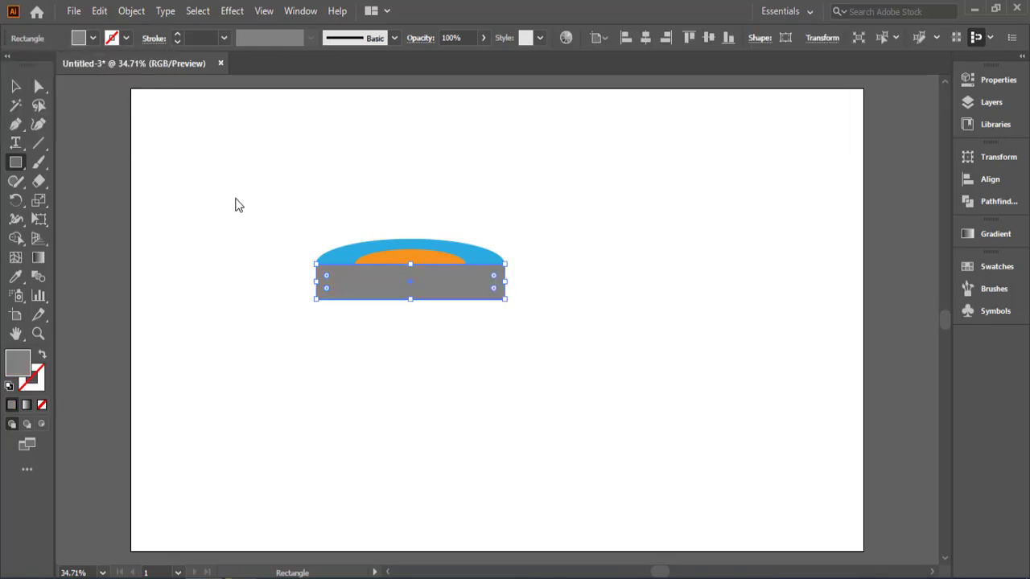
{"action": "left_click", "coordinate": [15, 85]}
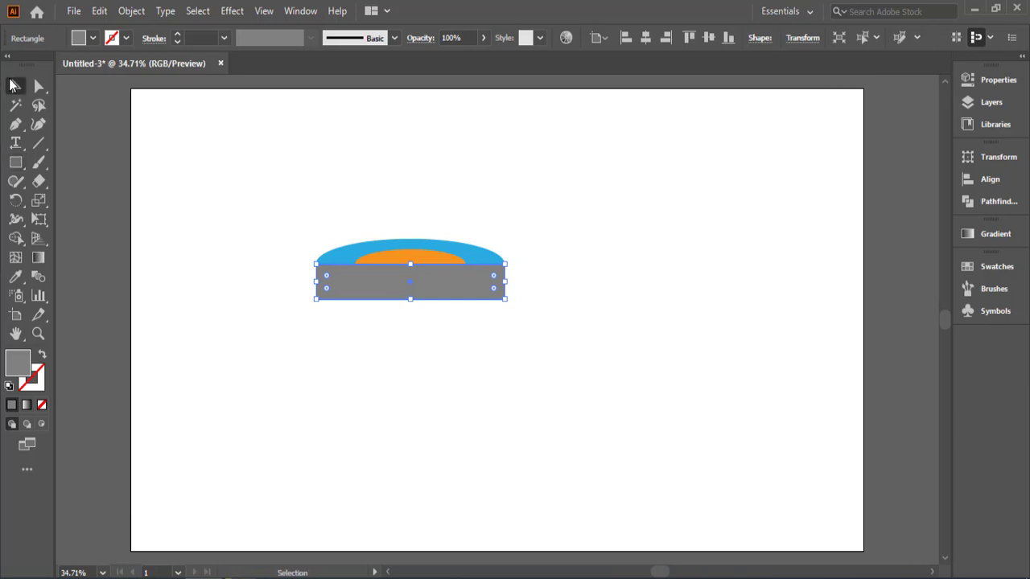
{"action": "left_click_drag", "start_coordinate": [533, 200], "coordinate": [333, 257]}
{"action": "right_click", "coordinate": [366, 249]}
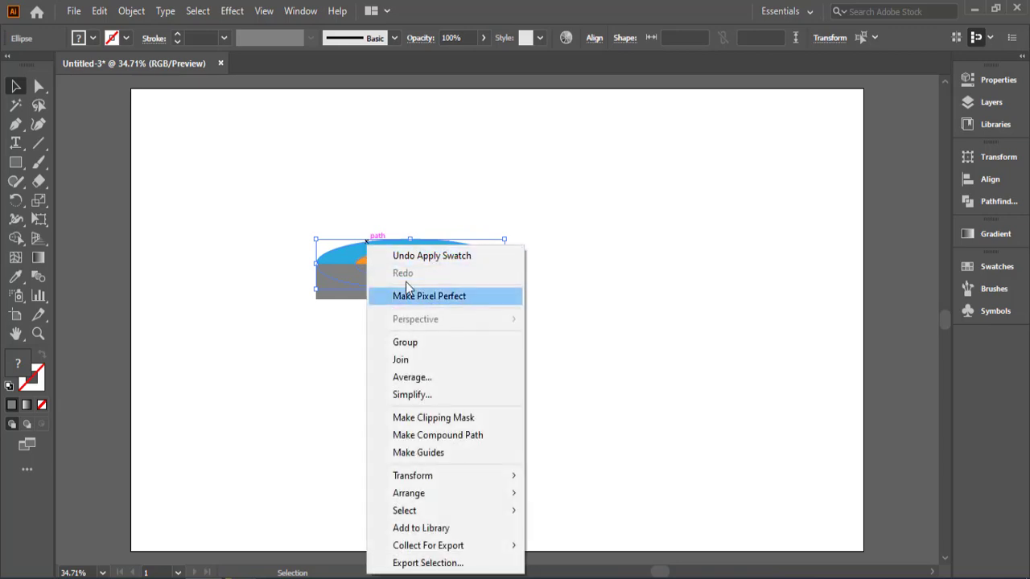
{"action": "left_click", "coordinate": [279, 346]}
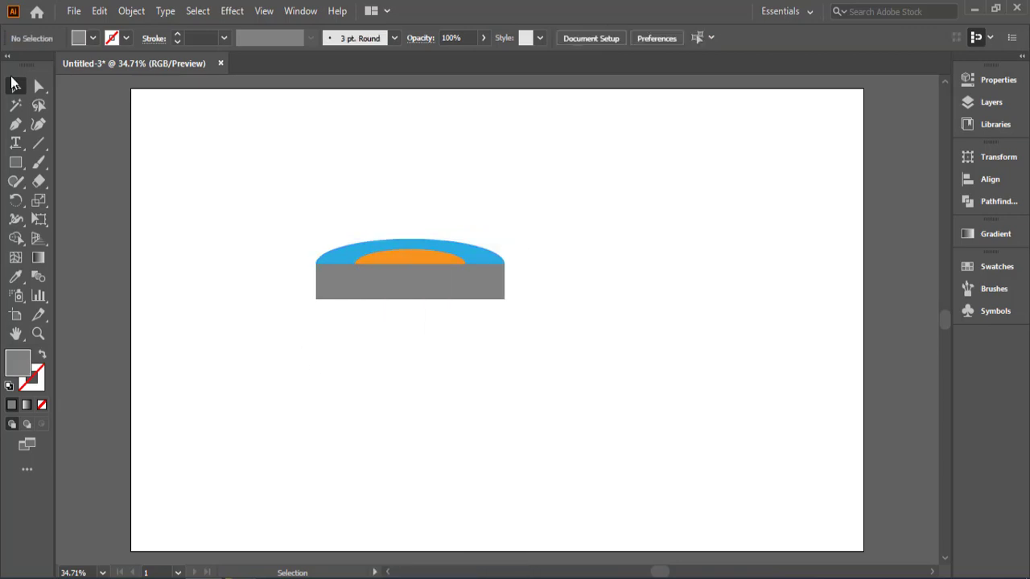
Step: Duplicate the blue ellipse straight down so the copy is centred on the rectangle's bottom edge
{"action": "left_click", "coordinate": [475, 256]}
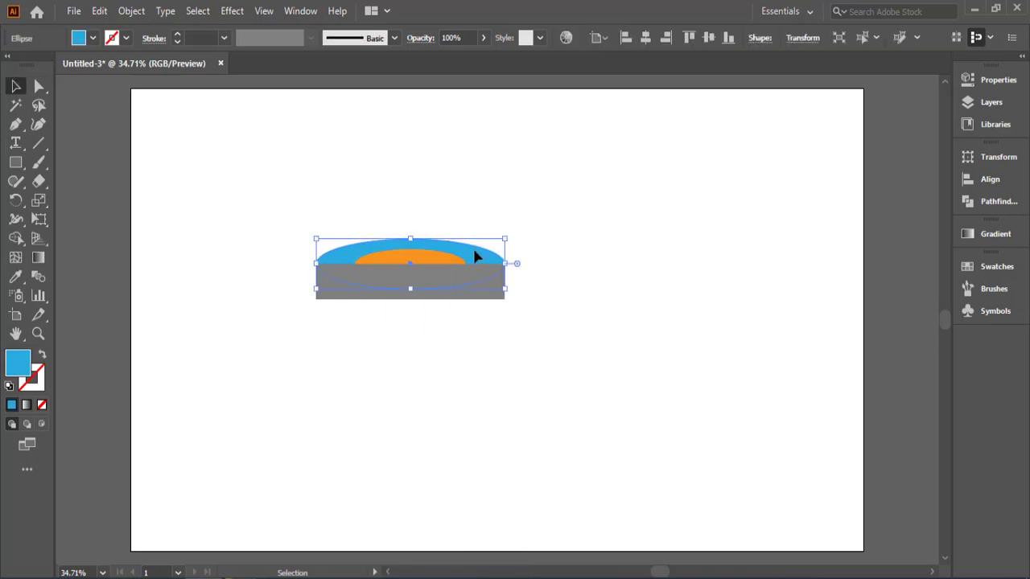
{"action": "left_click_drag", "start_coordinate": [475, 256], "coordinate": [476, 290]}
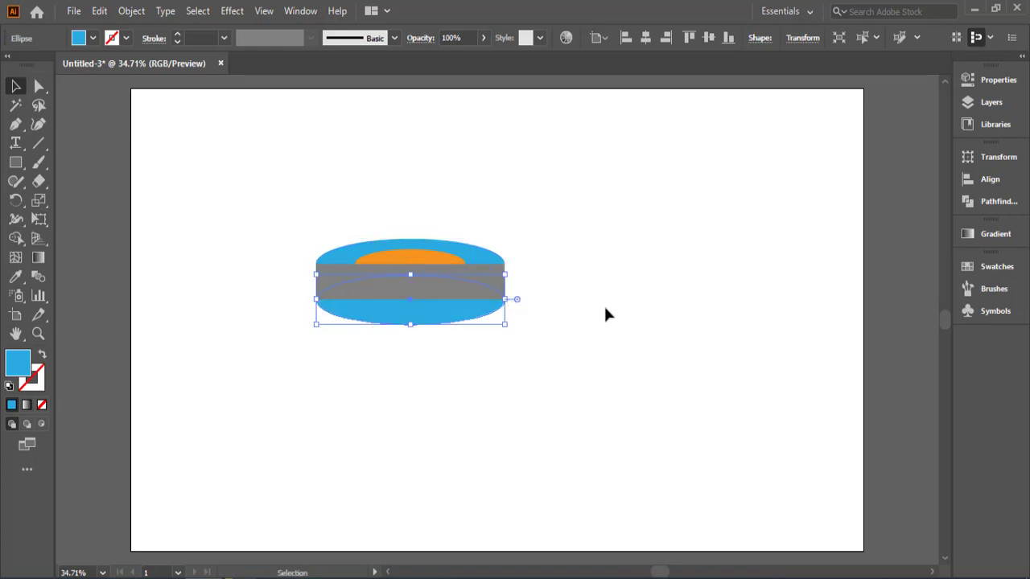
{"action": "left_click", "coordinate": [605, 309]}
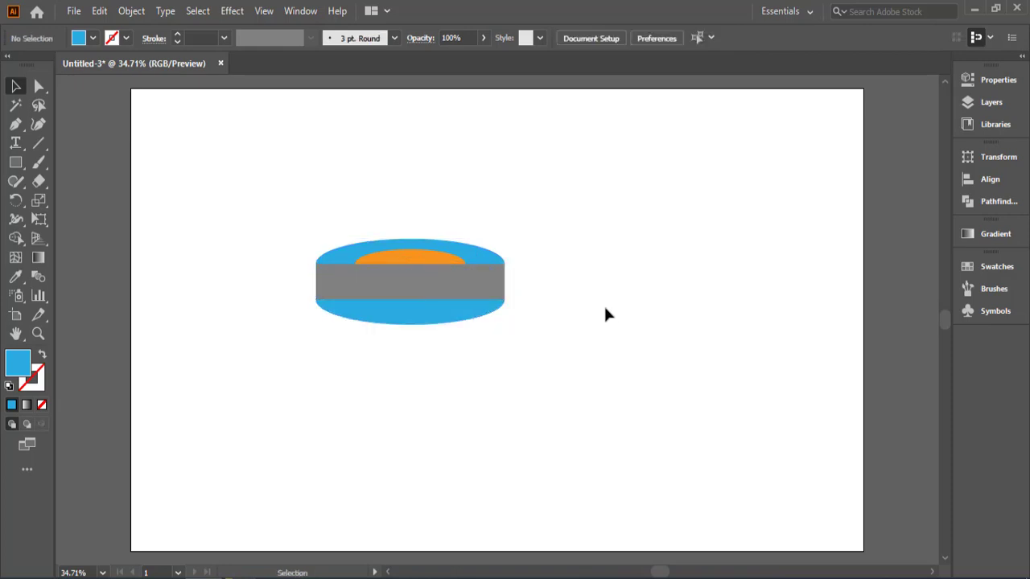
Step: Fill the lower ellipse copy with the same medium gray as the rectangle
{"action": "left_click", "coordinate": [453, 314]}
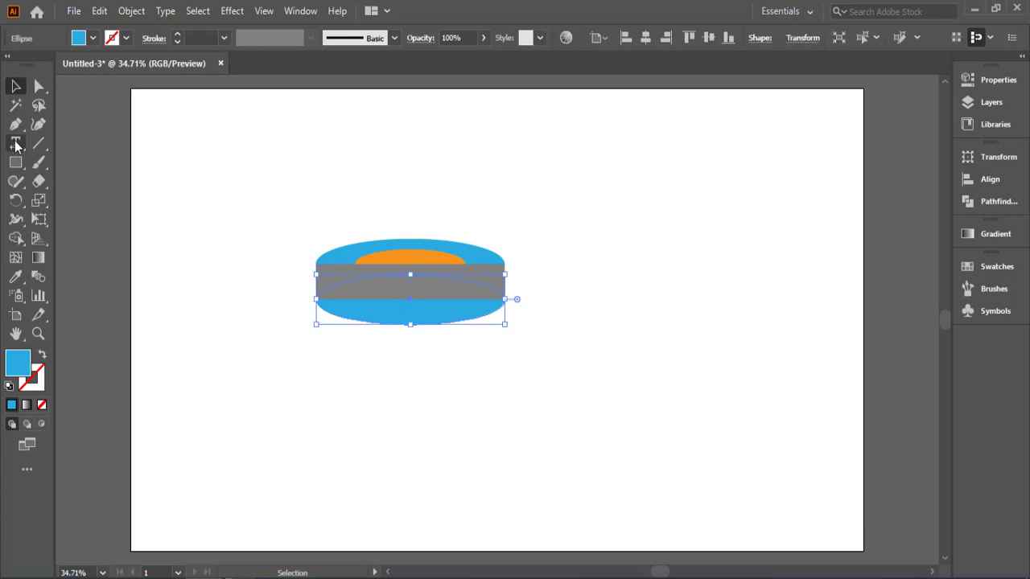
{"action": "left_click", "coordinate": [93, 38]}
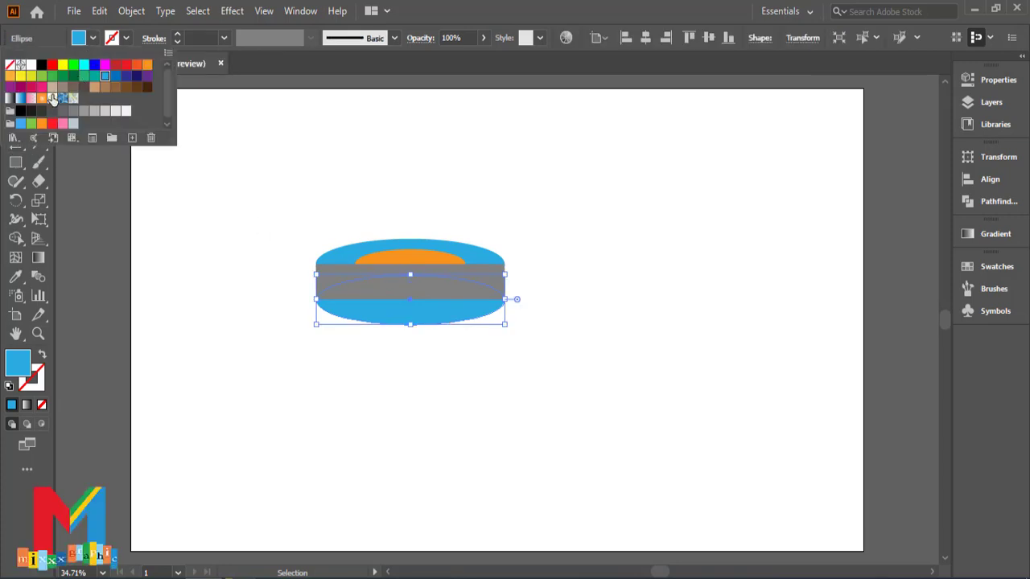
{"action": "left_click", "coordinate": [74, 111]}
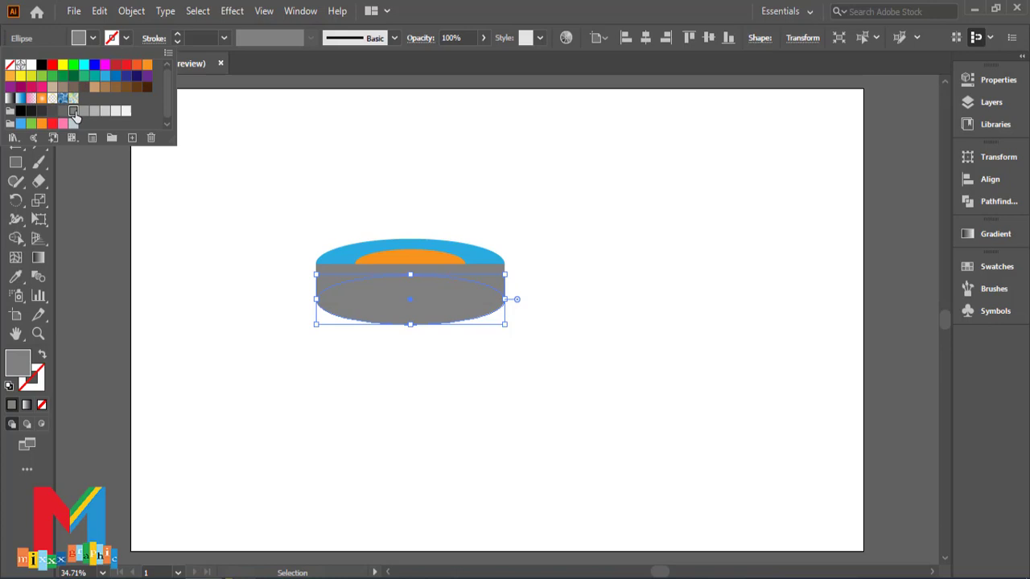
{"action": "left_click", "coordinate": [97, 162]}
{"action": "left_click", "coordinate": [285, 291]}
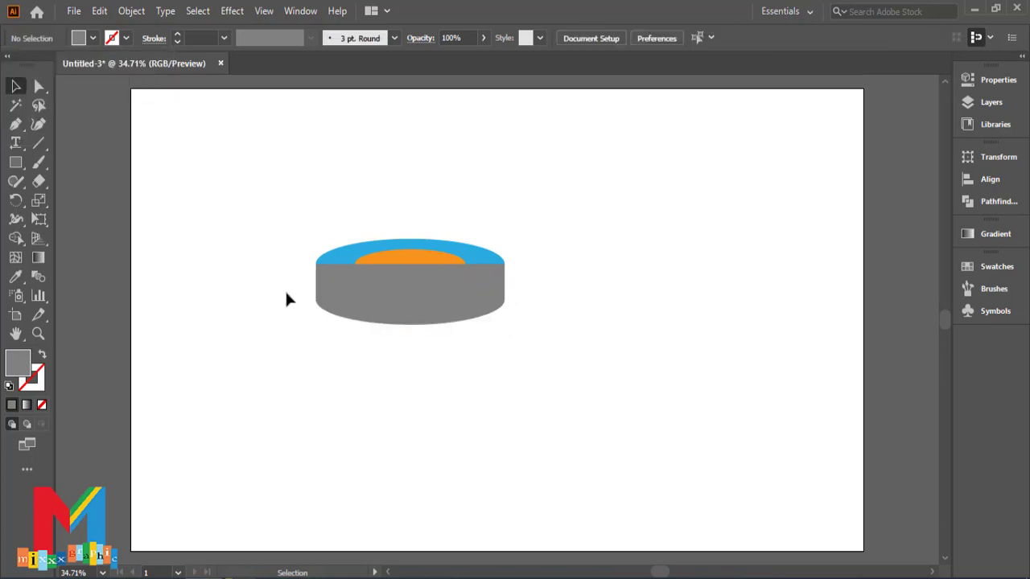
Step: Merge the gray rectangle and the lower gray ellipse into one shape with the Shape Builder tool
{"action": "left_click", "coordinate": [392, 312]}
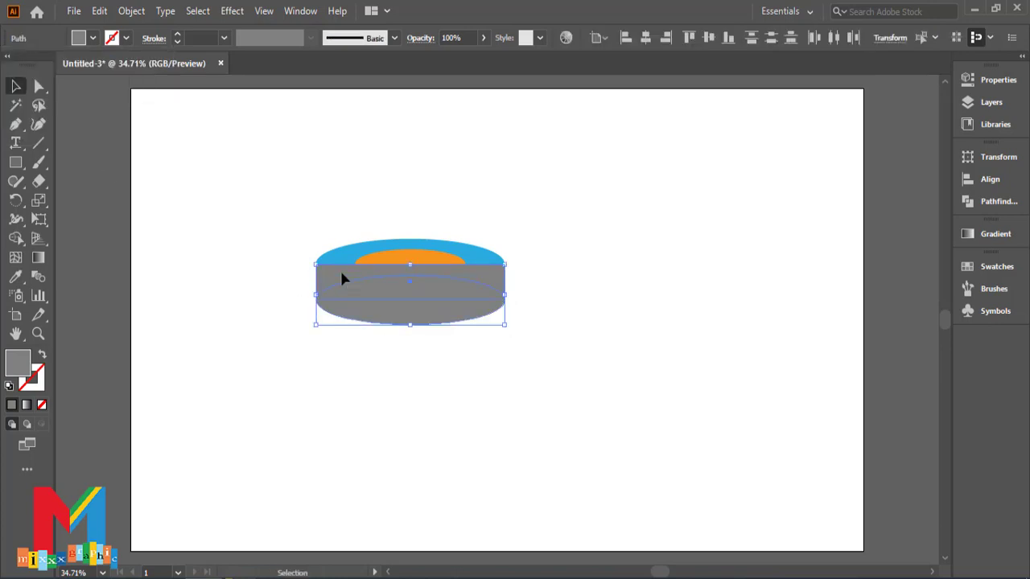
{"action": "left_click", "coordinate": [16, 238]}
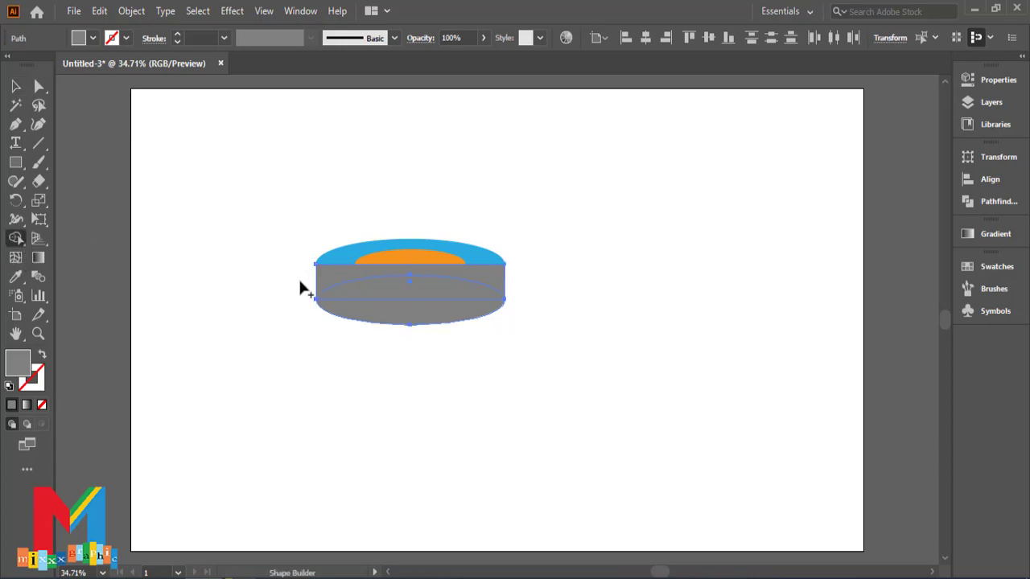
{"action": "left_click_drag", "start_coordinate": [336, 286], "coordinate": [362, 307]}
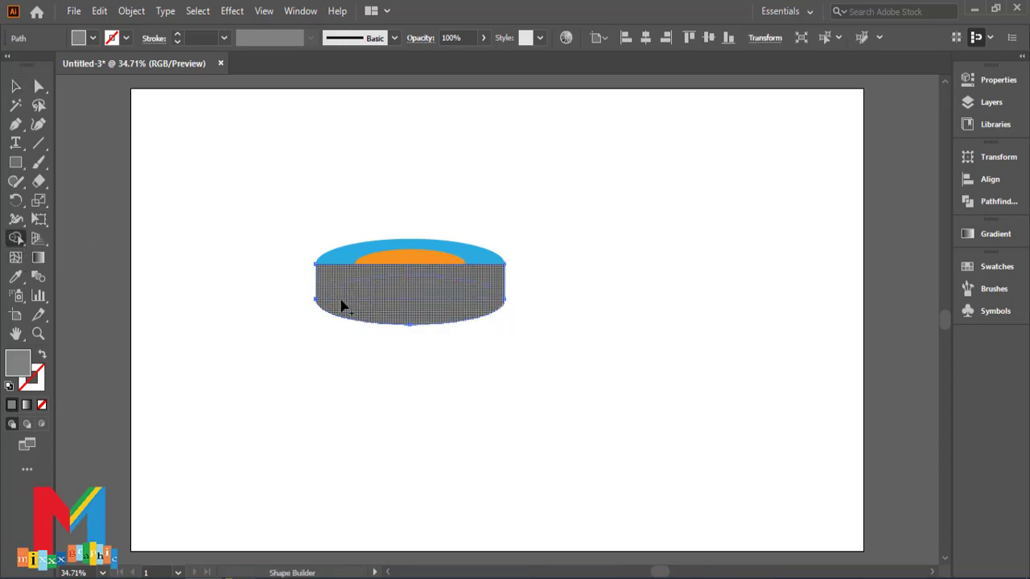
{"action": "left_click", "coordinate": [15, 86]}
{"action": "left_click", "coordinate": [342, 219]}
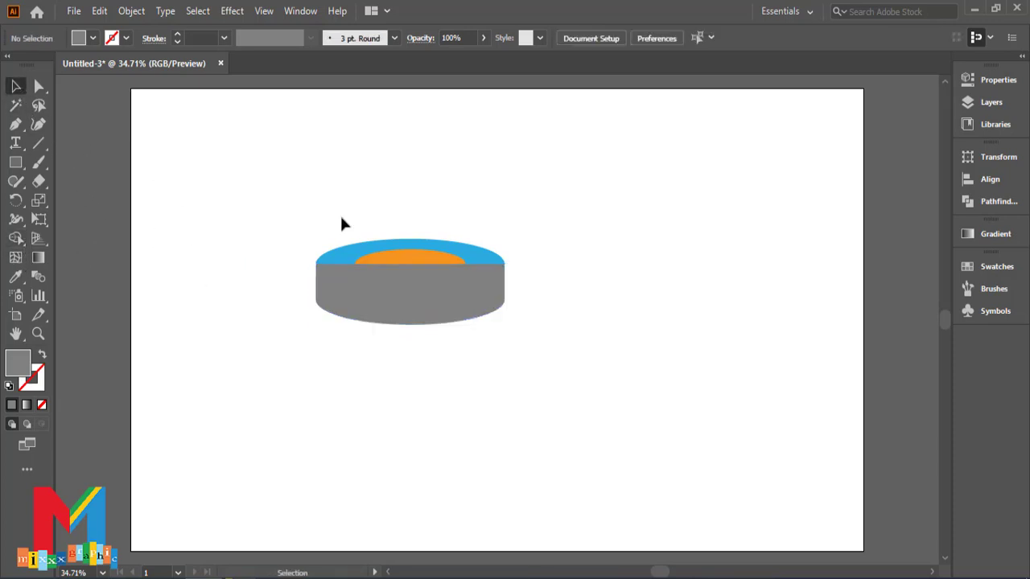
Step: Bring the orange ellipse and the upper blue ellipse to the front of the merged gray shape
{"action": "left_click", "coordinate": [416, 263]}
{"action": "left_click", "coordinate": [505, 272]}
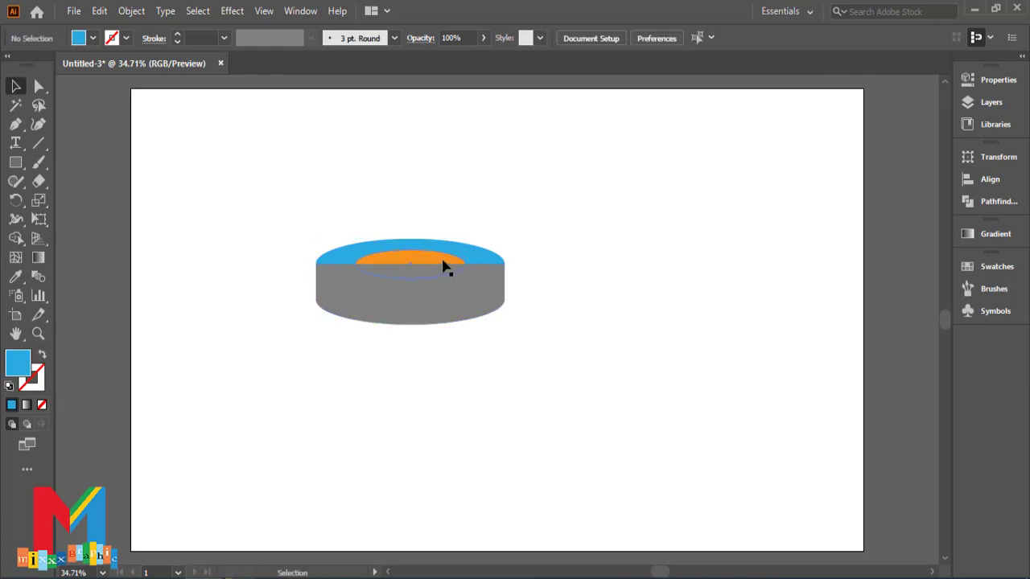
{"action": "left_click", "coordinate": [463, 263]}
{"action": "left_click", "coordinate": [489, 256], "text": "shift"}
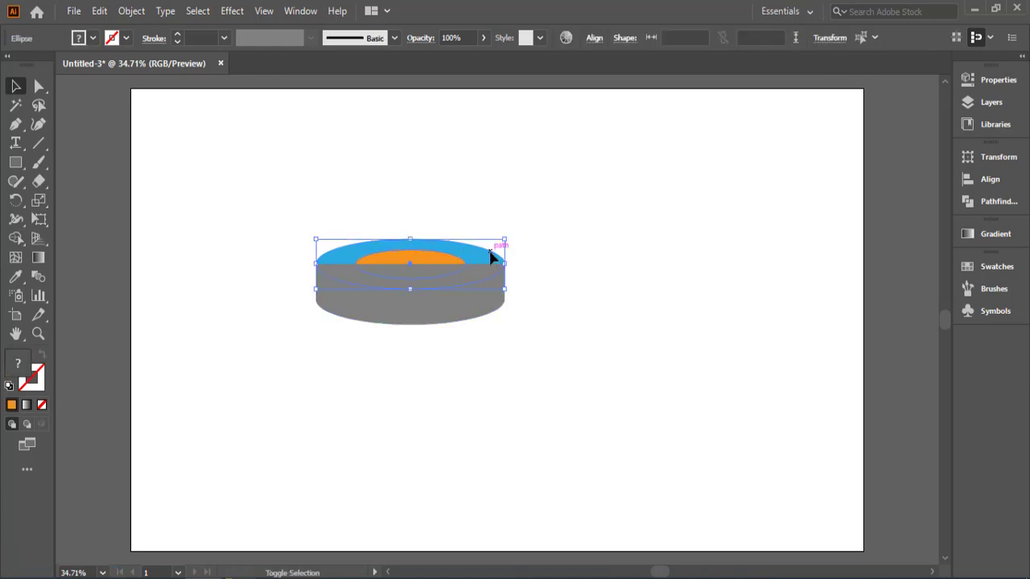
{"action": "right_click", "coordinate": [491, 256]}
{"action": "mouse_move", "coordinate": [568, 497]}
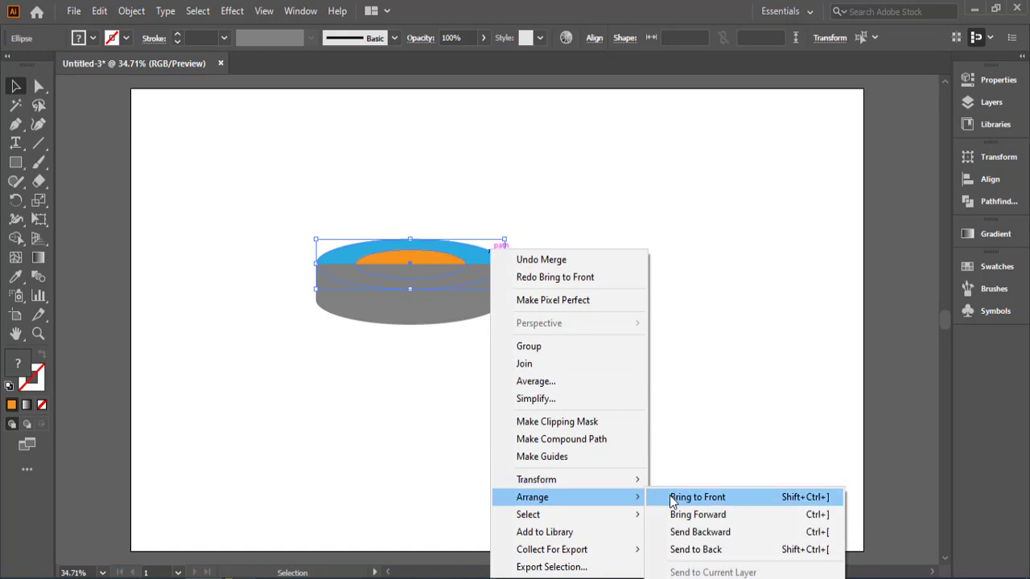
{"action": "left_click", "coordinate": [697, 497]}
{"action": "left_click", "coordinate": [561, 357]}
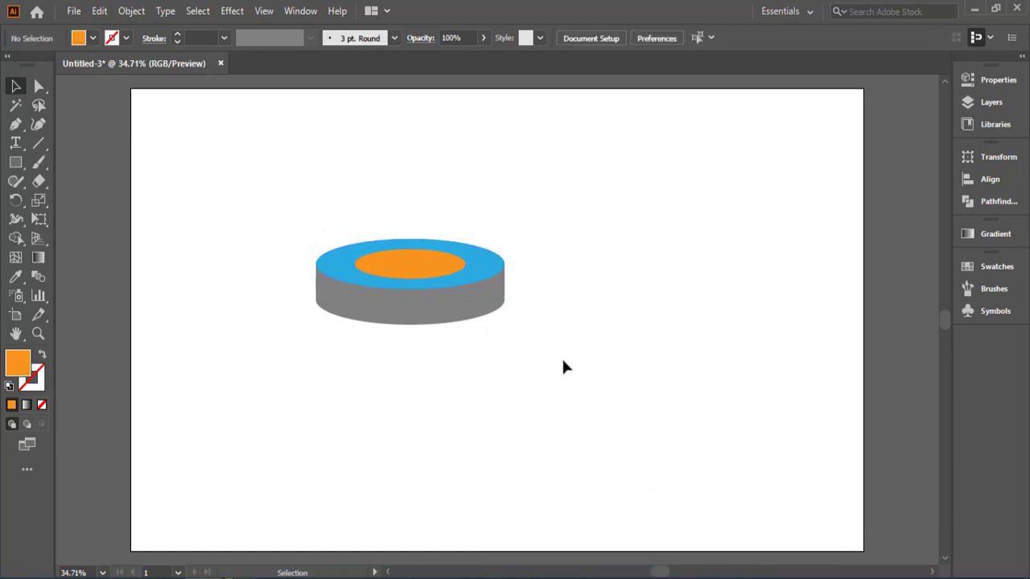
Step: Apply a linear white-to-black gradient fill to the gray side shape of the disc
{"action": "left_click", "coordinate": [461, 316]}
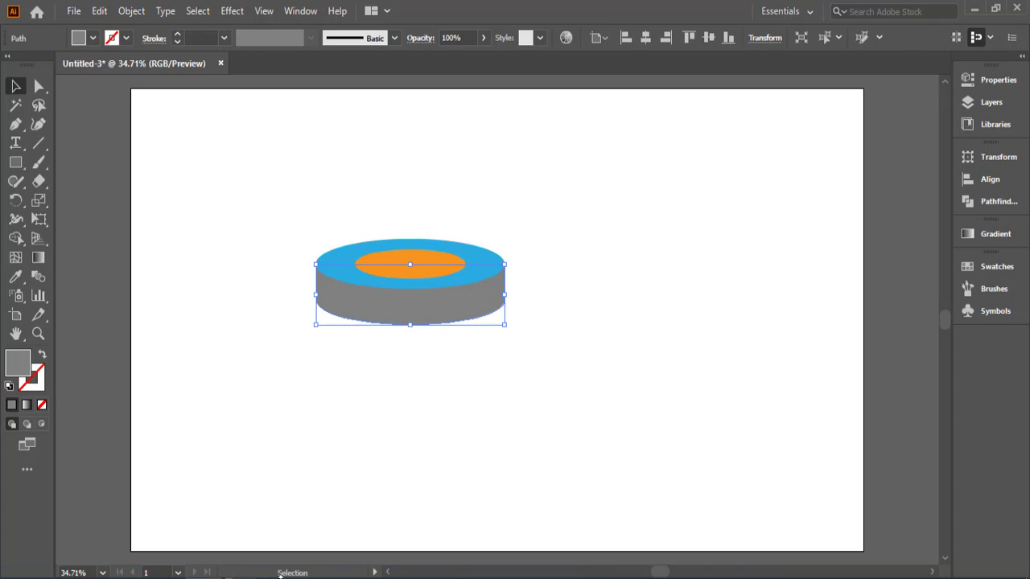
{"action": "left_click", "coordinate": [975, 237]}
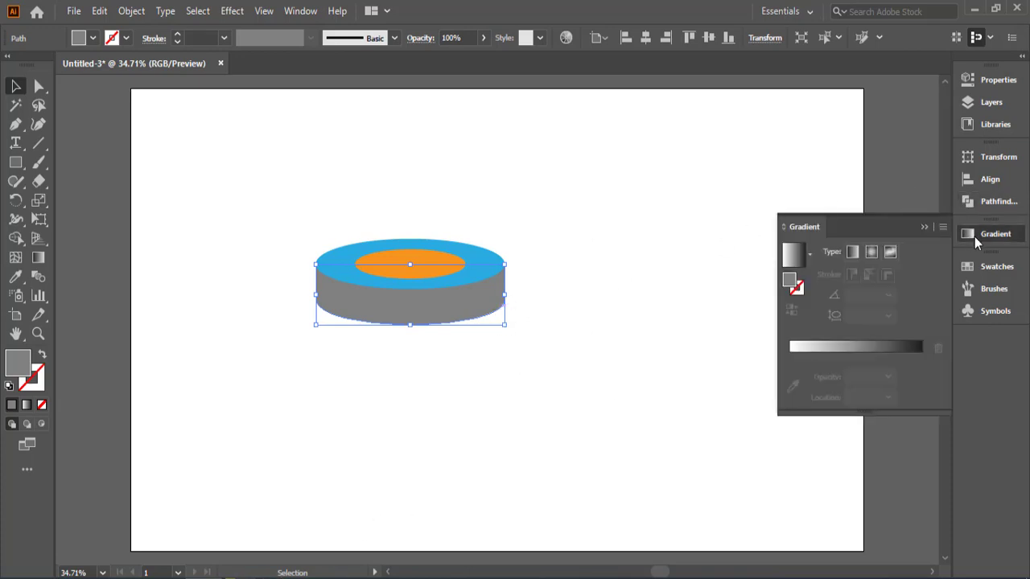
{"action": "left_click", "coordinate": [793, 254]}
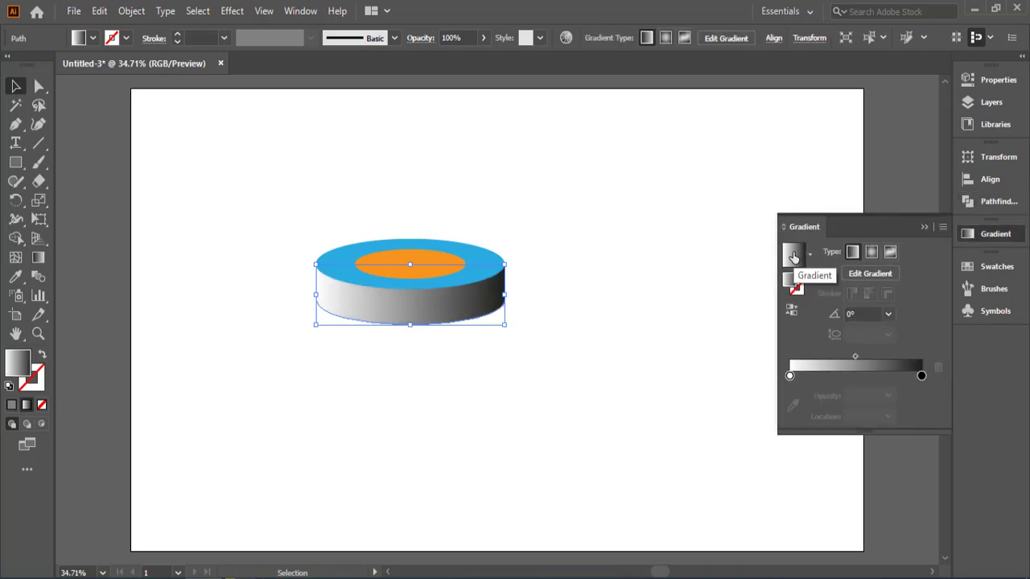
Step: Change the black stop of the disc side's gradient to a medium gray
{"action": "left_click", "coordinate": [922, 376]}
{"action": "double_click", "coordinate": [921, 376]}
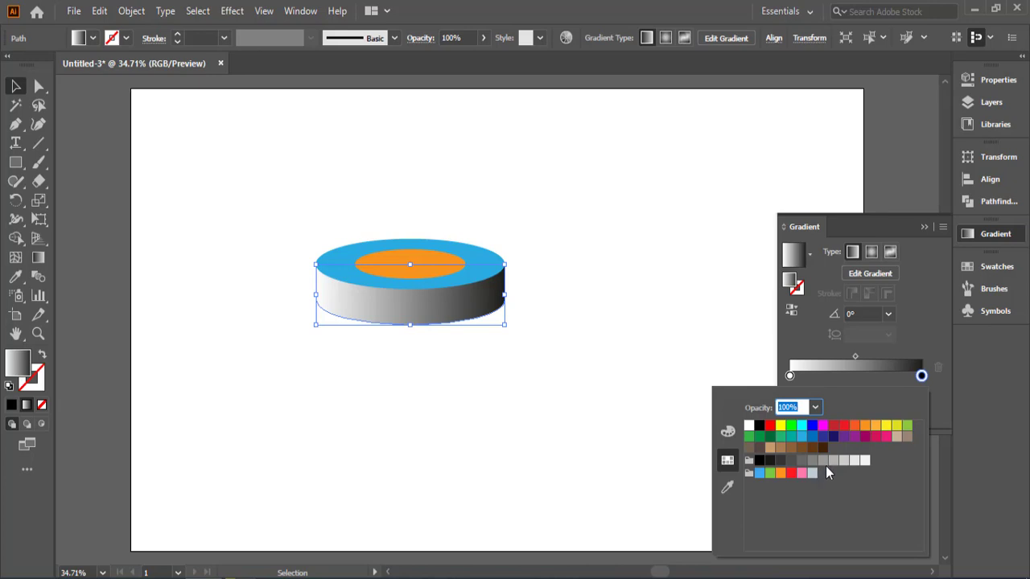
{"action": "left_click", "coordinate": [821, 461]}
{"action": "left_click", "coordinate": [813, 461]}
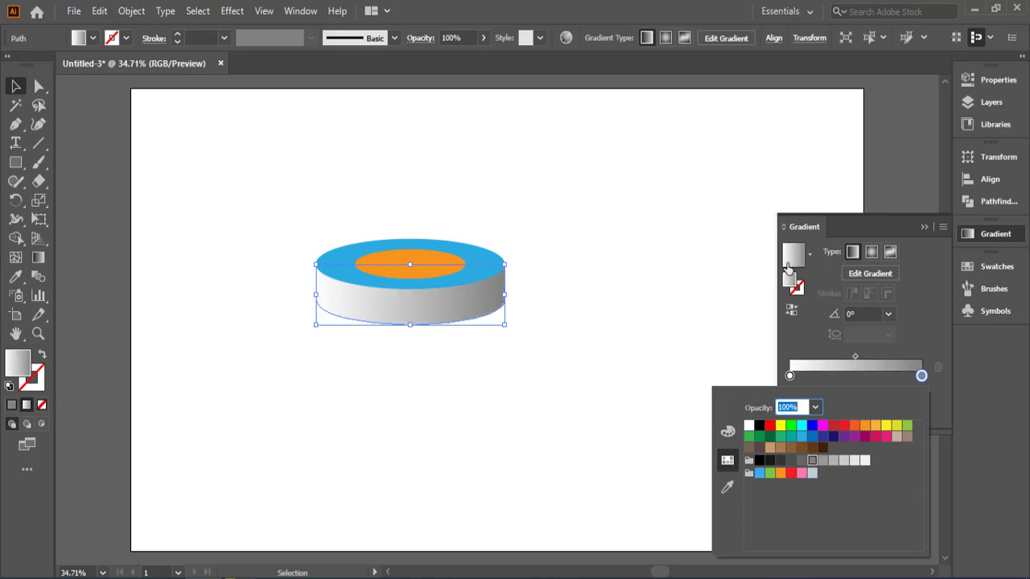
{"action": "left_click", "coordinate": [918, 228]}
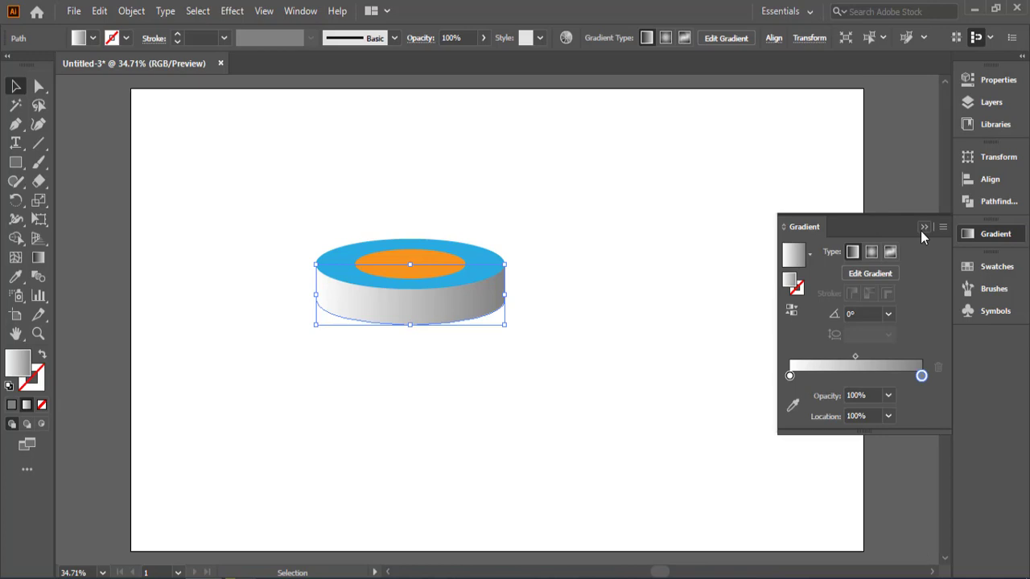
{"action": "left_click", "coordinate": [673, 241]}
Step: Fill the upper blue ellipse with a linear gradient from white to light gray
{"action": "left_click", "coordinate": [475, 279]}
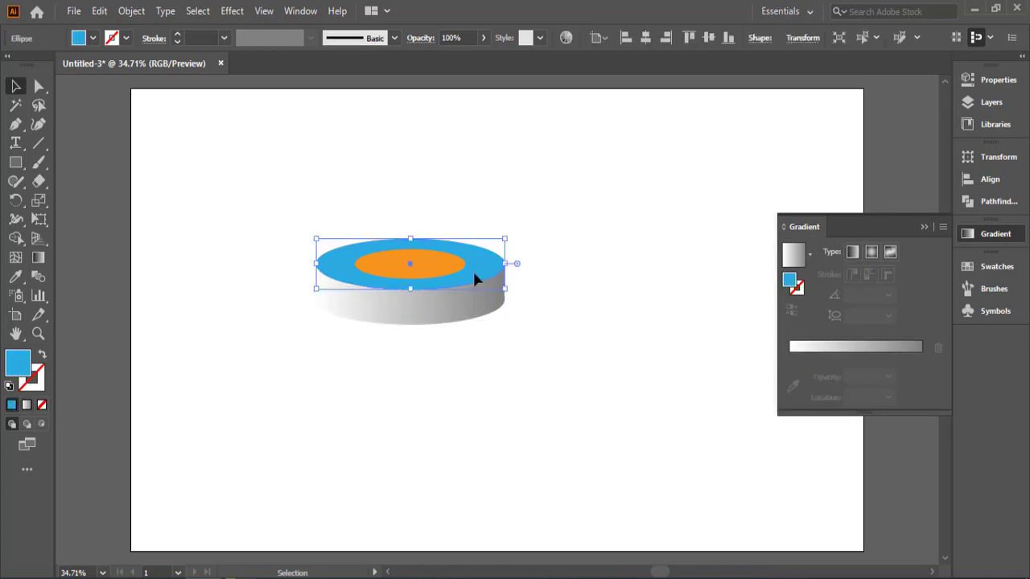
{"action": "left_click", "coordinate": [793, 257]}
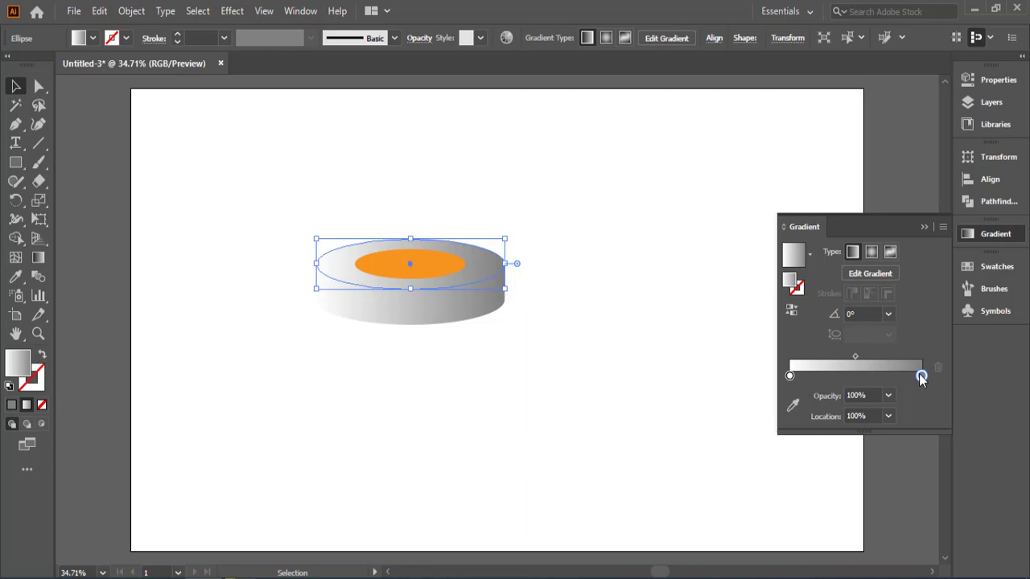
{"action": "double_click", "coordinate": [921, 376]}
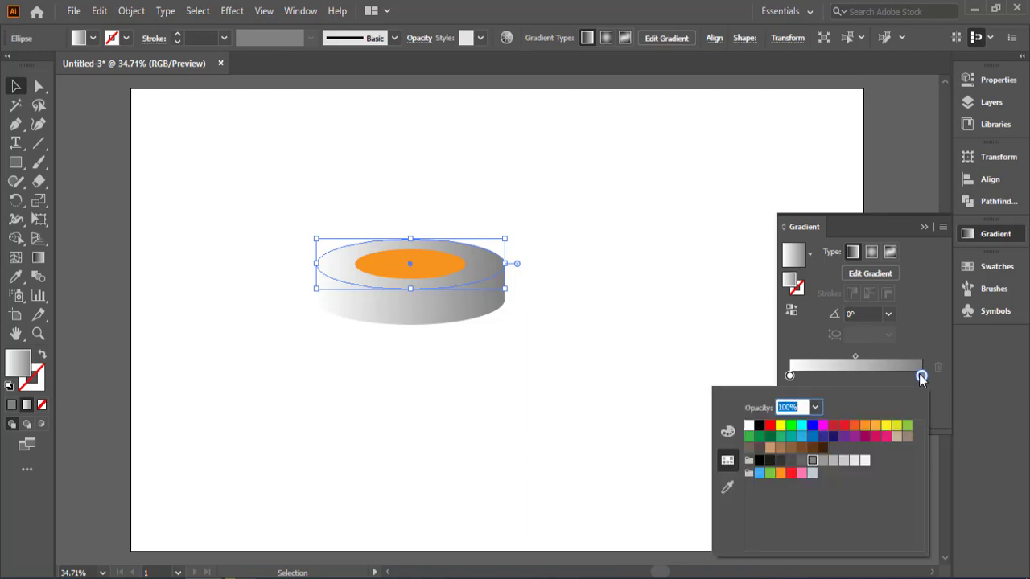
{"action": "left_click", "coordinate": [843, 460]}
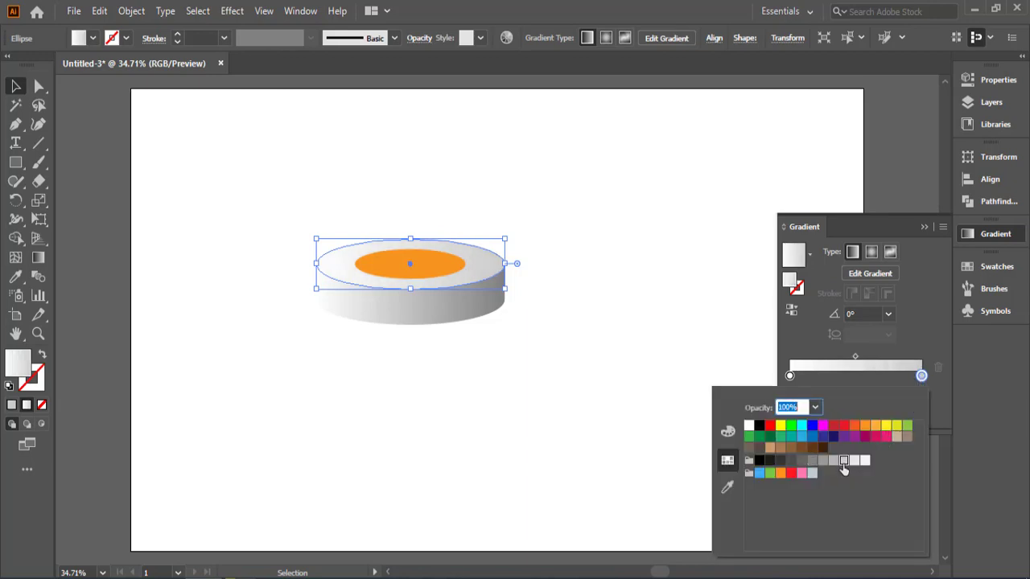
{"action": "left_click", "coordinate": [698, 296]}
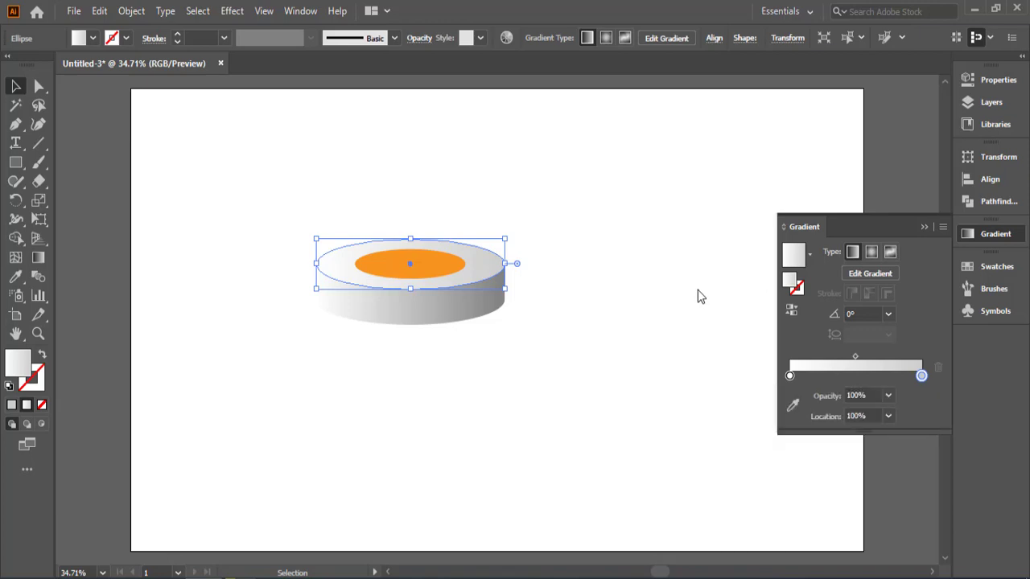
{"action": "left_click", "coordinate": [696, 293]}
Step: Apply a linear gradient to the orange inner ellipse and set its end stop to blue
{"action": "left_click", "coordinate": [424, 269]}
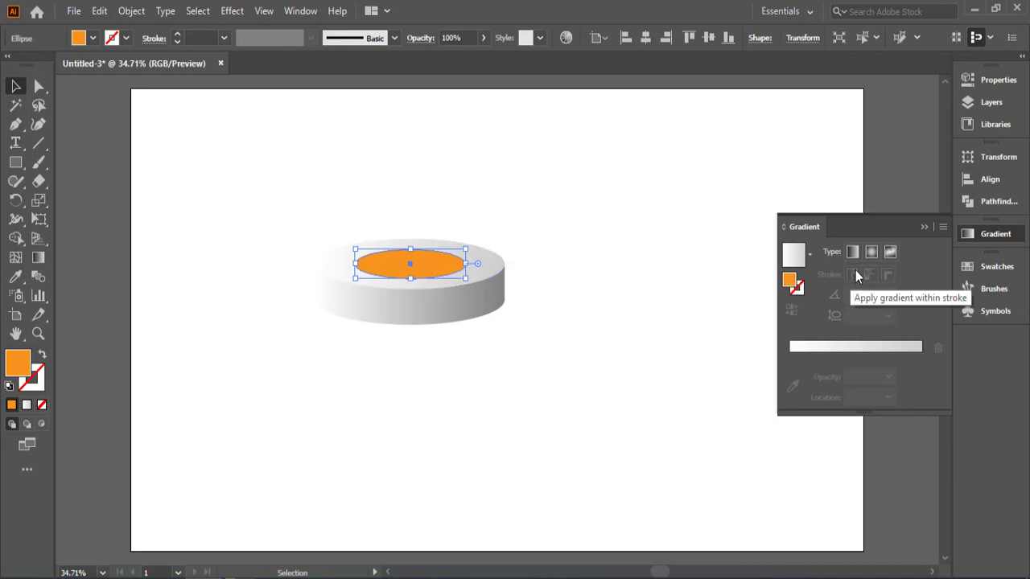
{"action": "left_click", "coordinate": [793, 256]}
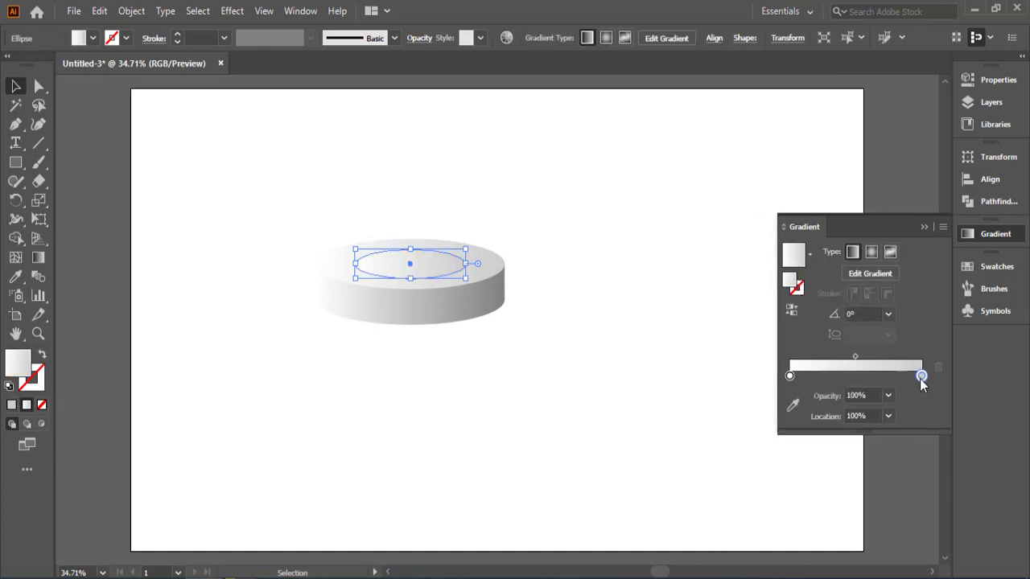
{"action": "double_click", "coordinate": [920, 376]}
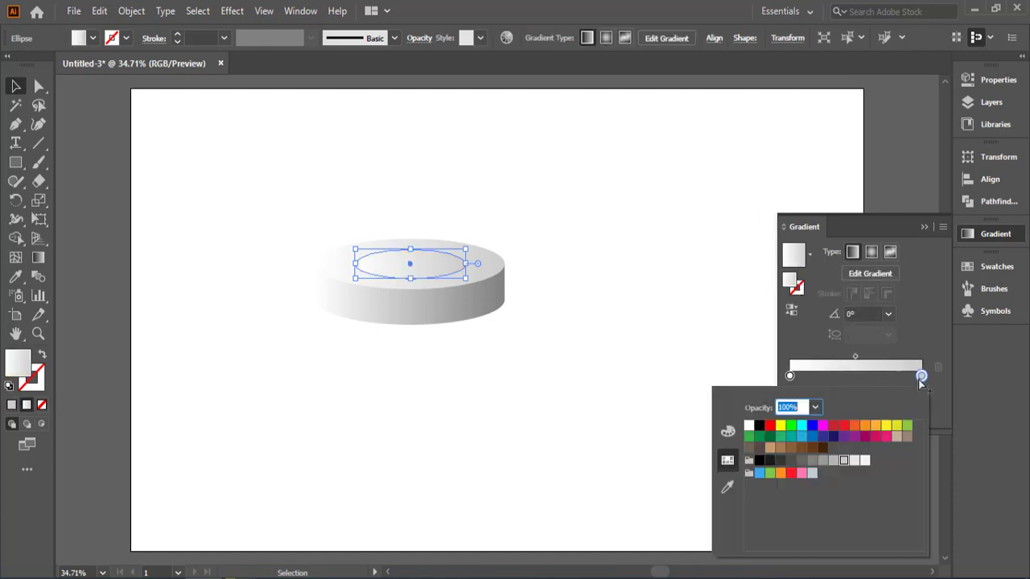
{"action": "left_click", "coordinate": [814, 442]}
Step: Set the starting stop of the inner ellipse's gradient to RGB Cyan
{"action": "left_click", "coordinate": [790, 378]}
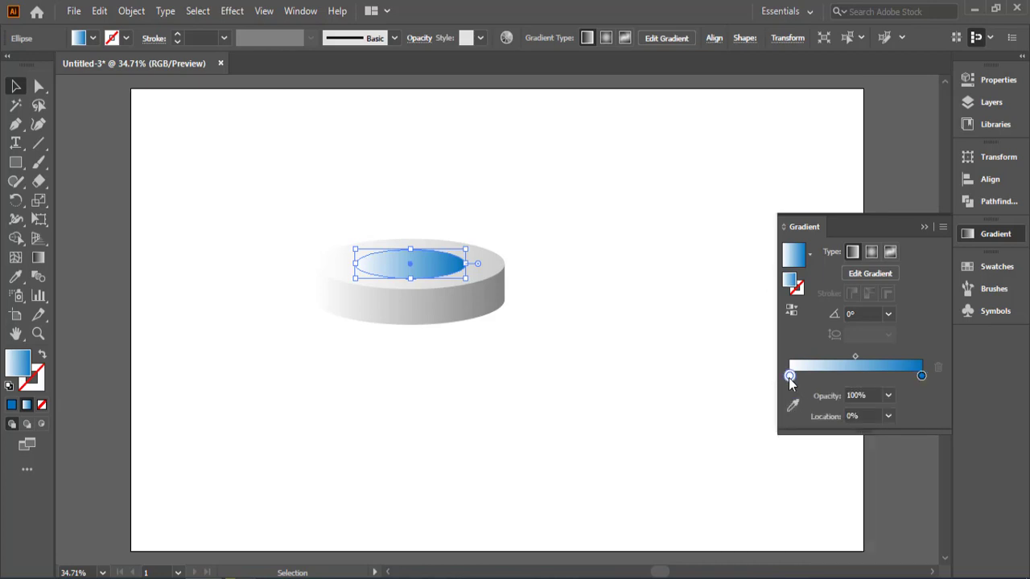
{"action": "double_click", "coordinate": [789, 378]}
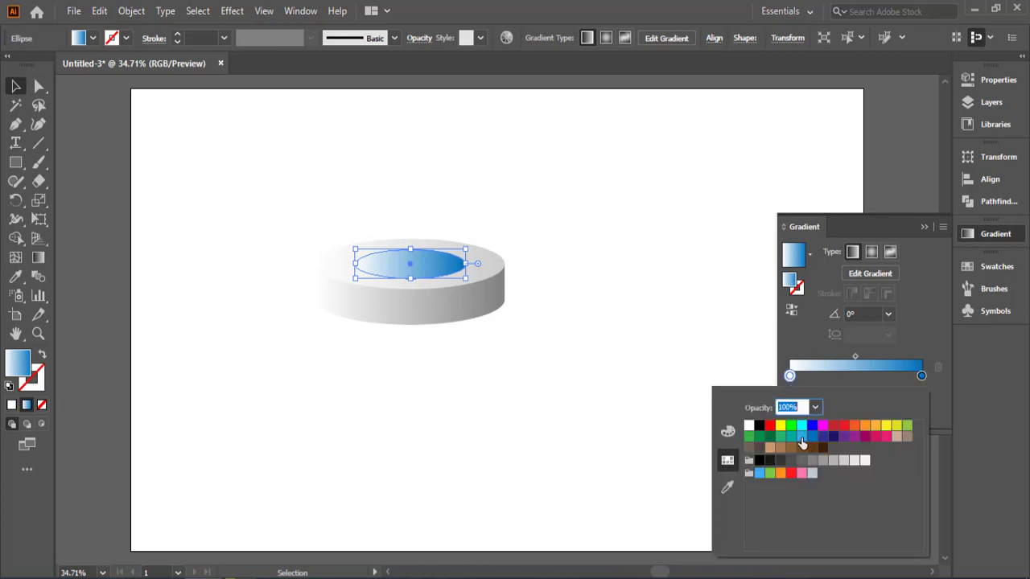
{"action": "left_click", "coordinate": [801, 437]}
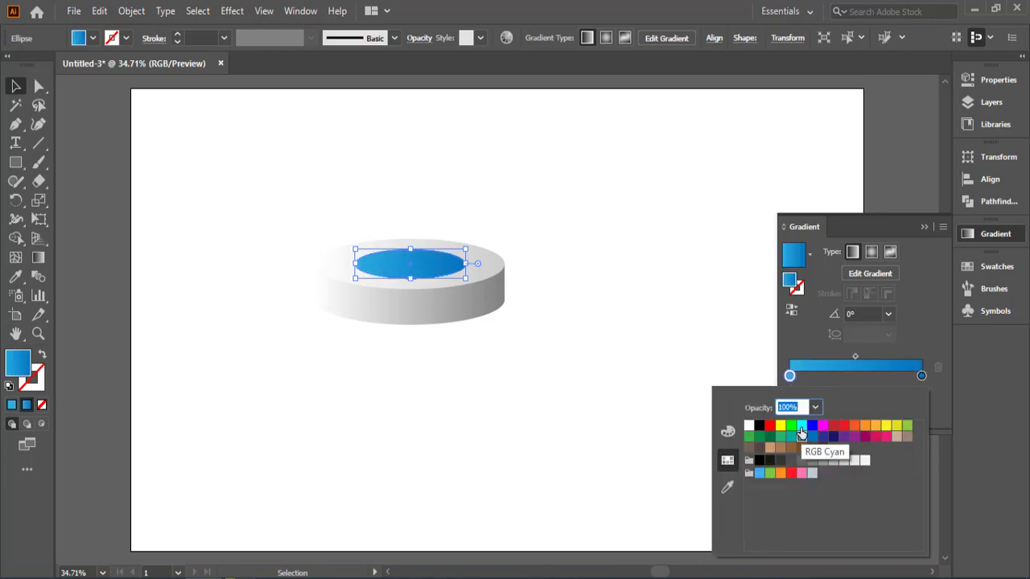
{"action": "left_click", "coordinate": [802, 426]}
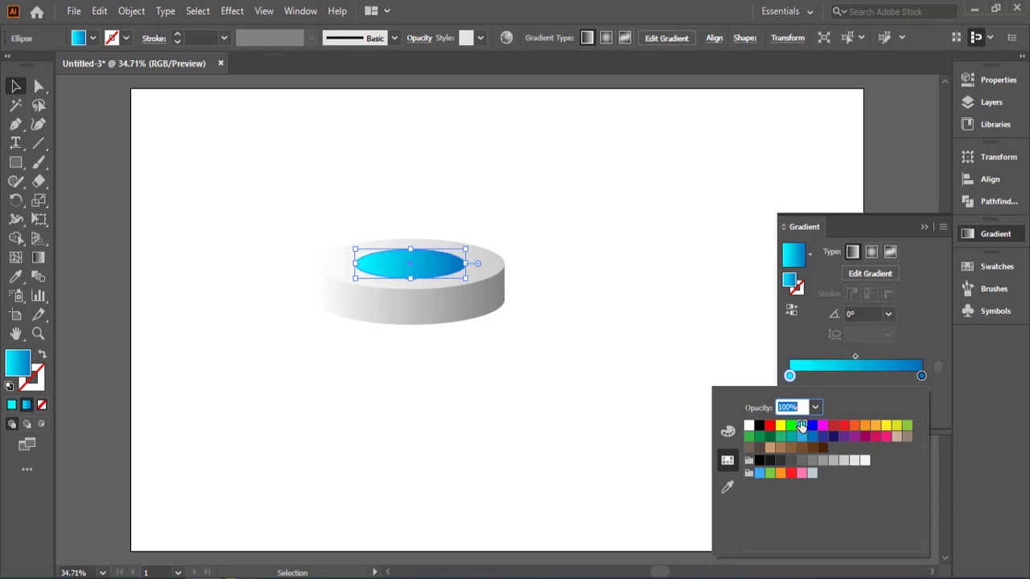
{"action": "left_click", "coordinate": [614, 244]}
{"action": "left_click", "coordinate": [614, 251]}
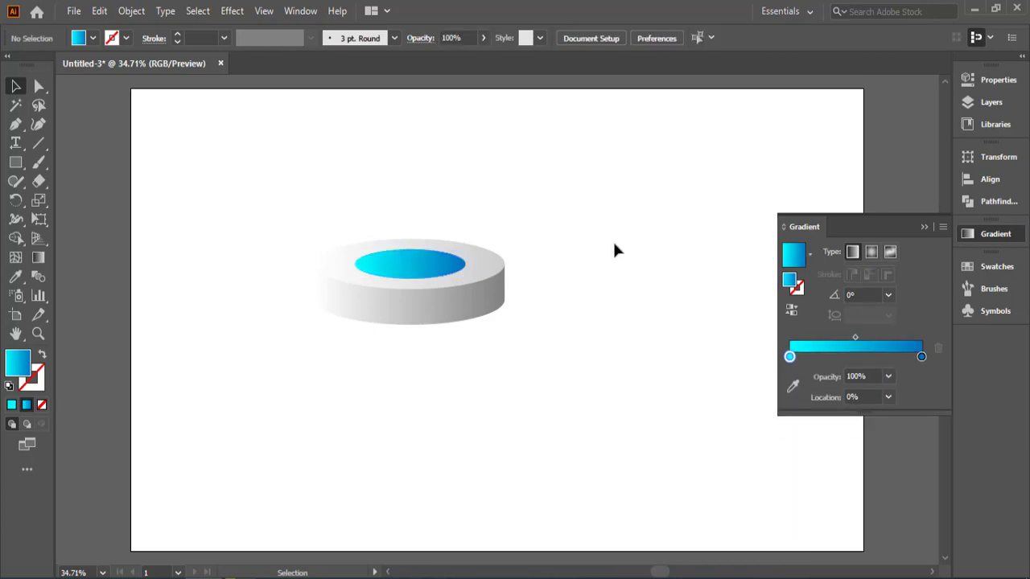
{"action": "left_click_drag", "start_coordinate": [609, 217], "coordinate": [351, 335]}
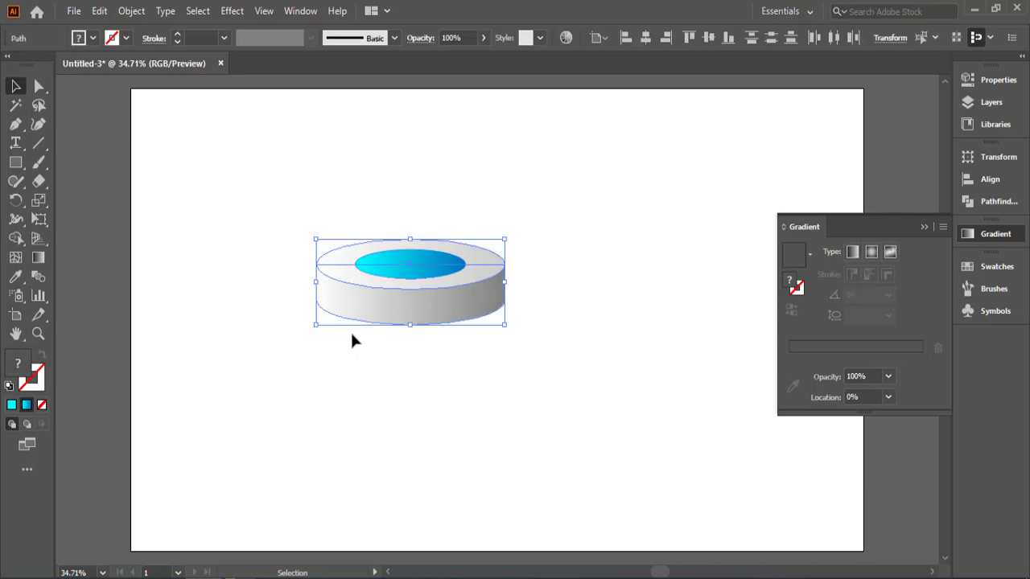
{"action": "left_click", "coordinate": [573, 362]}
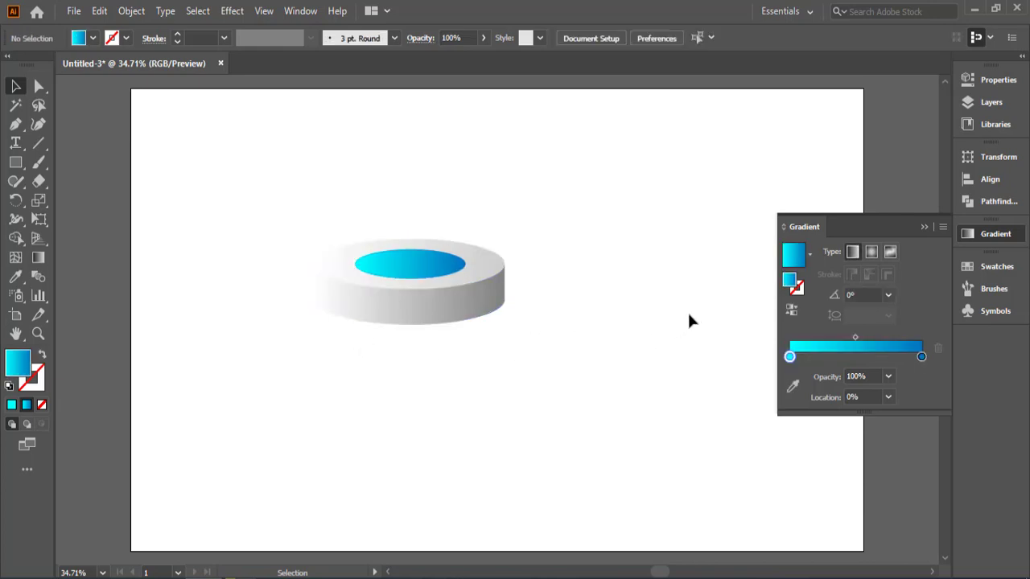
Step: Change the white starting stop of the disc side's gradient to a very light gray
{"action": "left_click", "coordinate": [375, 304]}
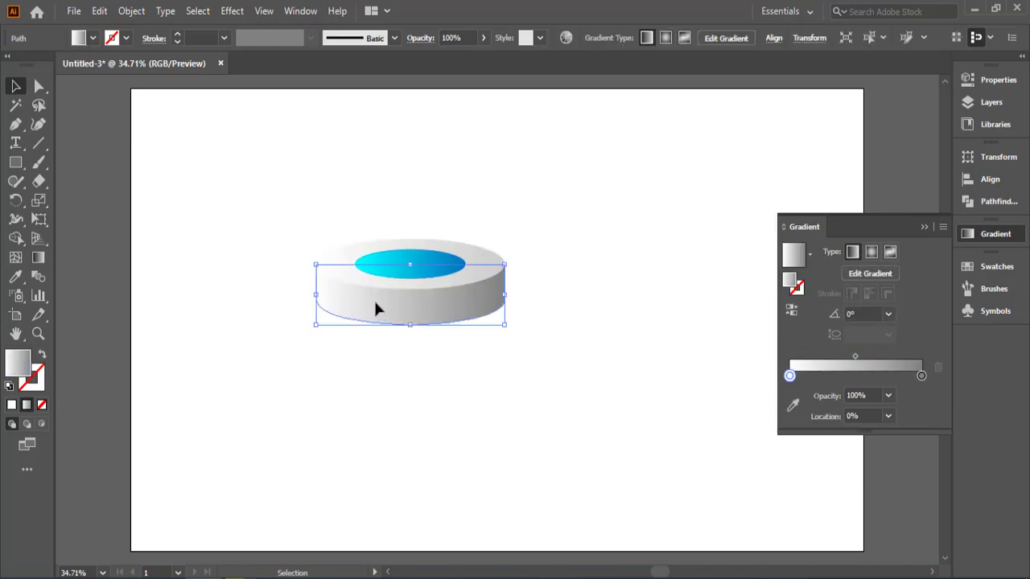
{"action": "double_click", "coordinate": [789, 377]}
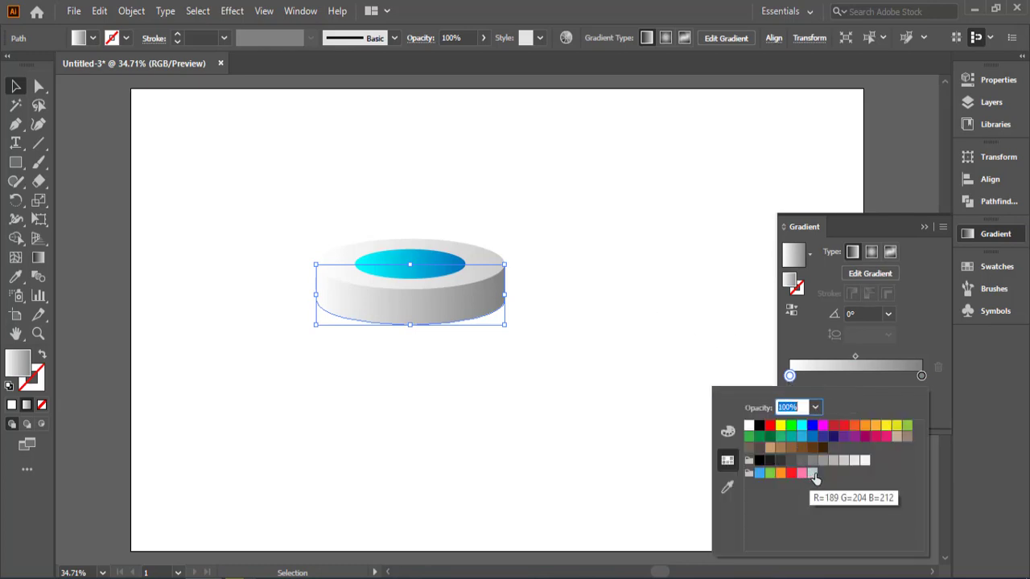
{"action": "left_click", "coordinate": [843, 461]}
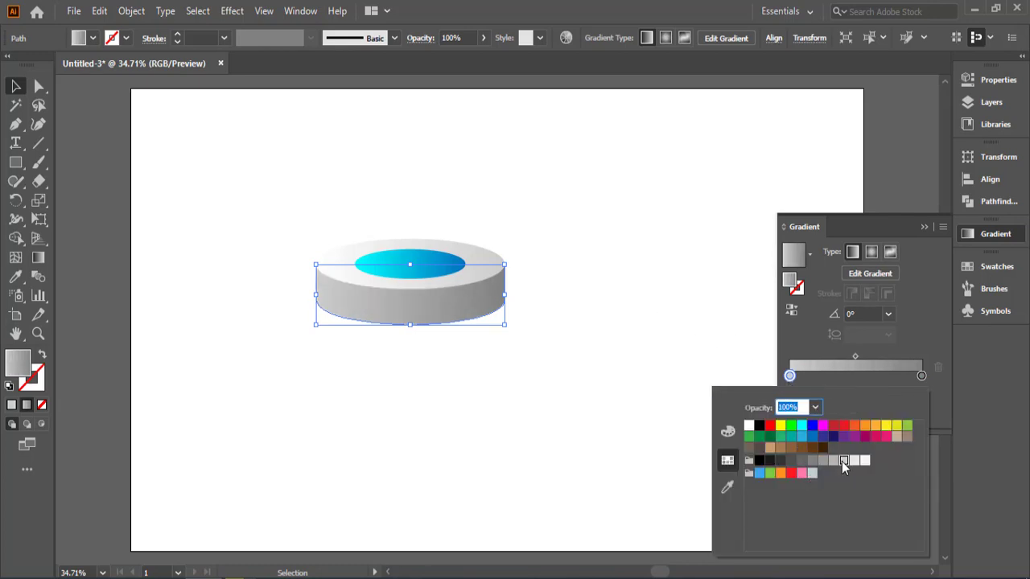
{"action": "left_click", "coordinate": [854, 460]}
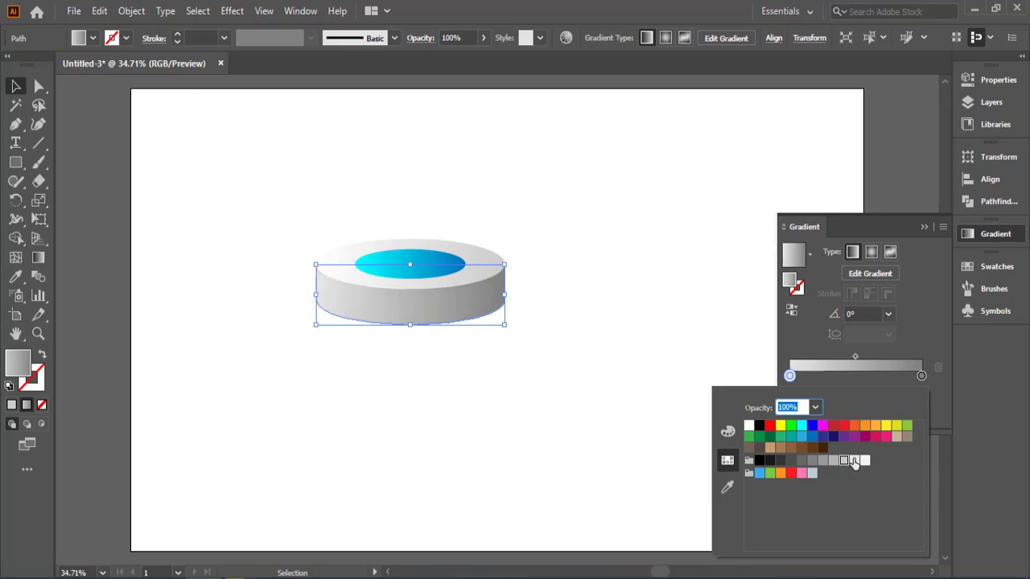
{"action": "left_click", "coordinate": [573, 397]}
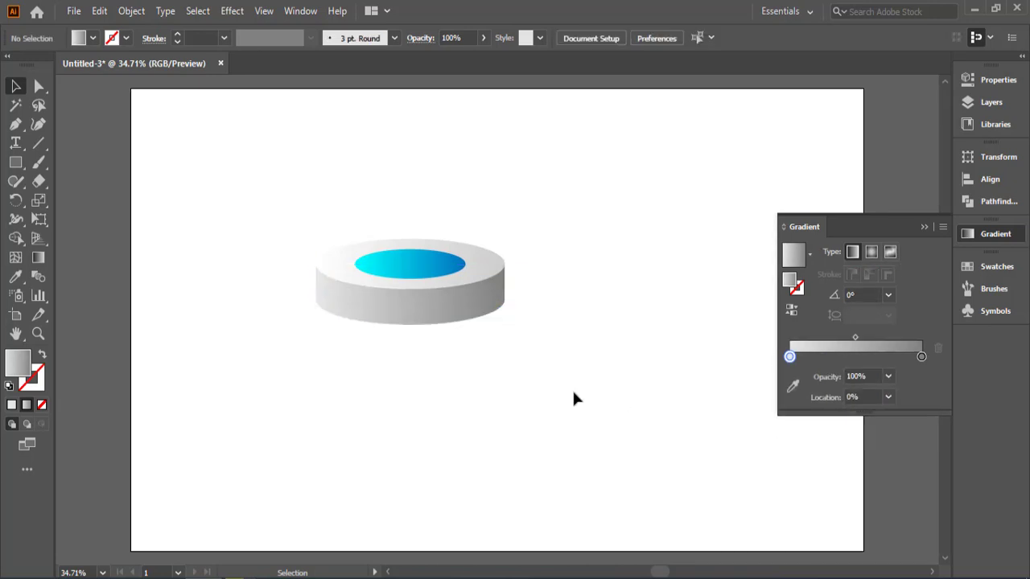
Step: Change the white starting stop of the upper ellipse's gradient to light gray R=242 G=242 B=242
{"action": "left_click", "coordinate": [342, 274]}
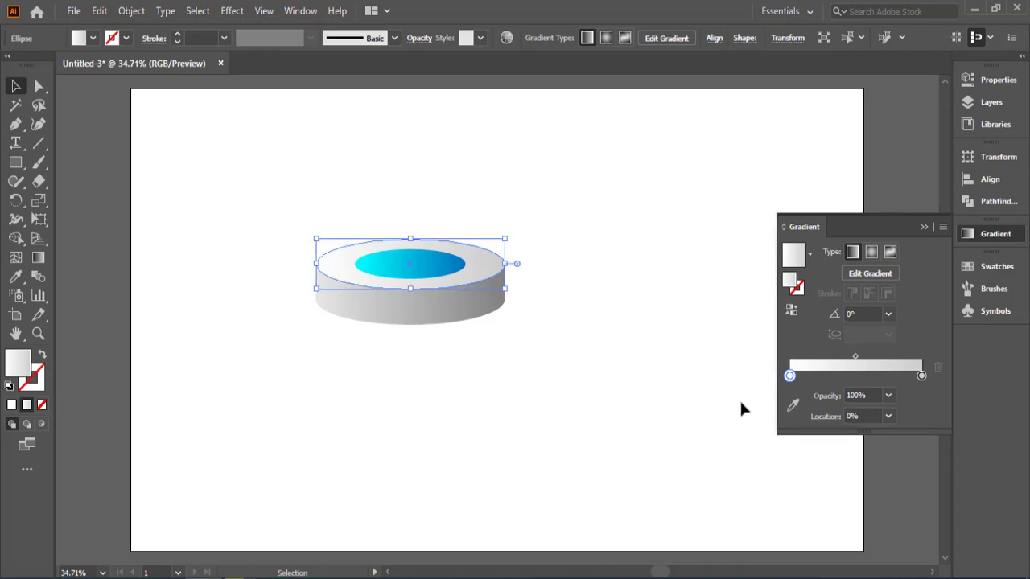
{"action": "double_click", "coordinate": [791, 377]}
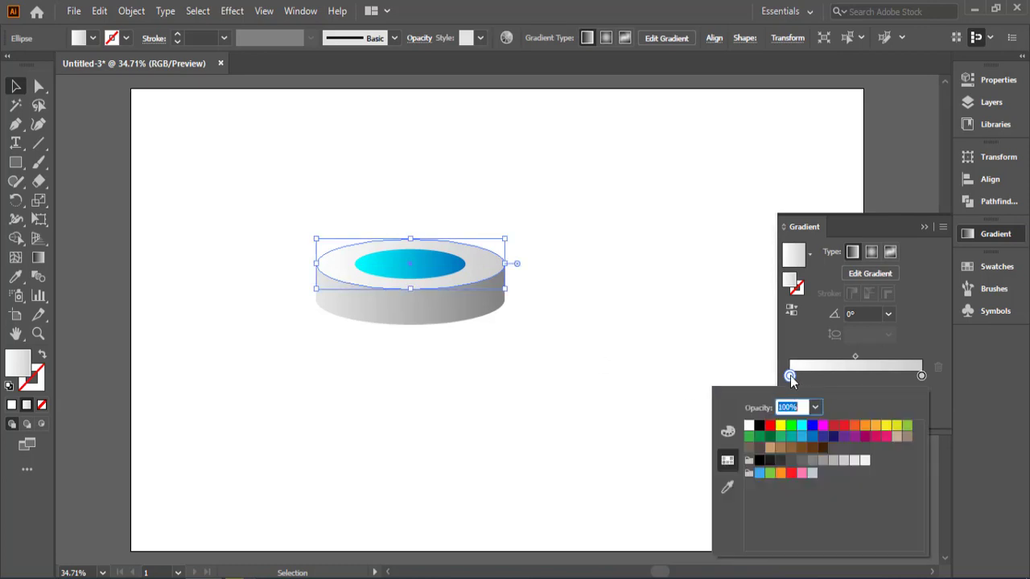
{"action": "left_click", "coordinate": [843, 461]}
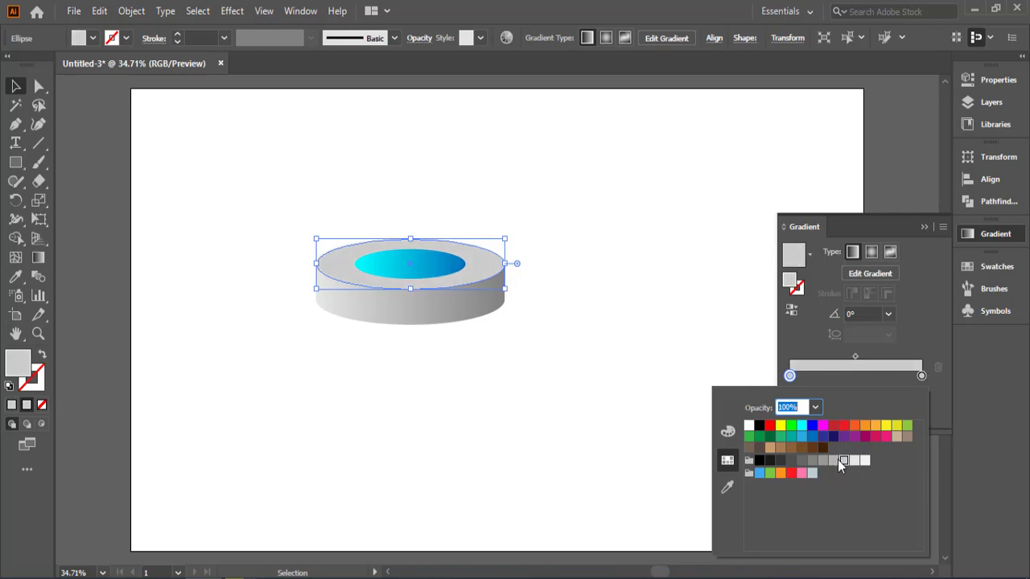
{"action": "left_click", "coordinate": [855, 462]}
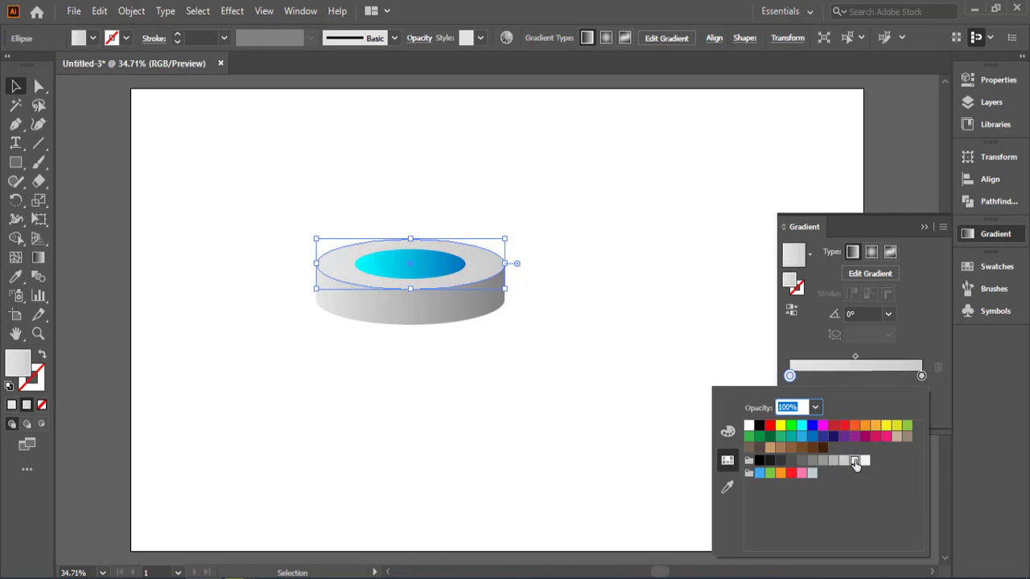
{"action": "left_click", "coordinate": [864, 461]}
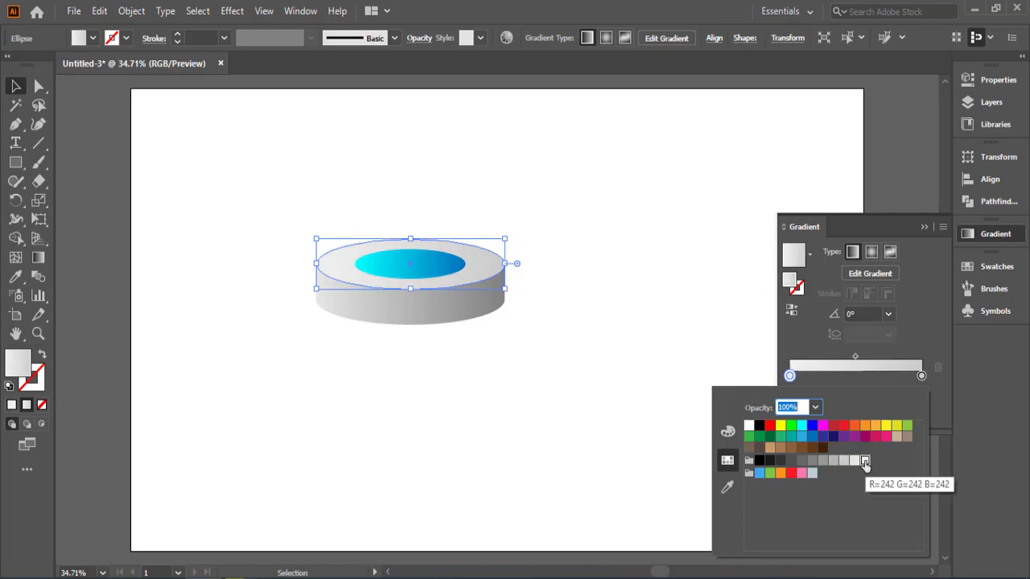
{"action": "left_click", "coordinate": [519, 402]}
{"action": "left_click", "coordinate": [517, 400]}
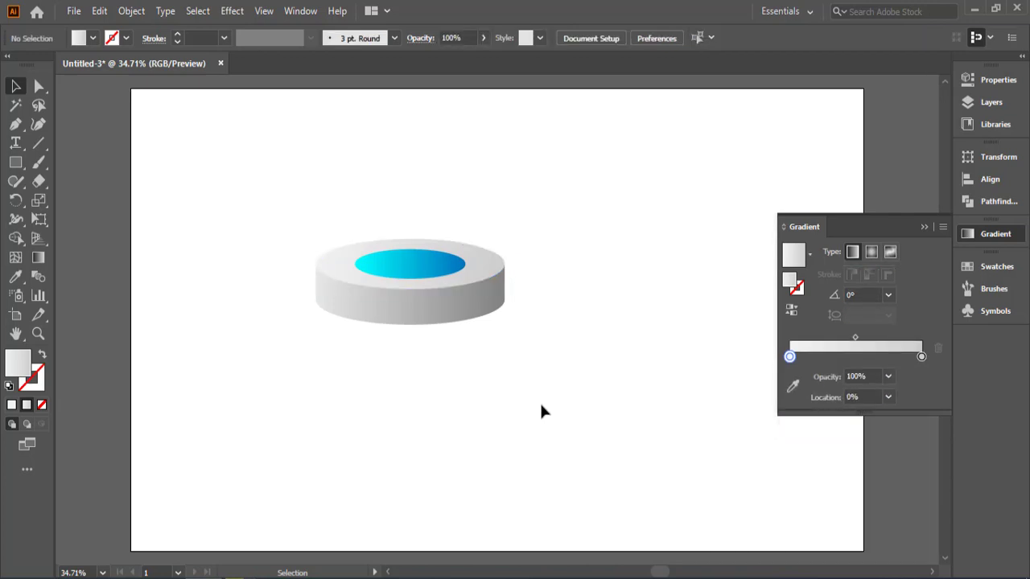
Step: Rotate all of the disc's shapes about 16° counterclockwise and group them
{"action": "left_click_drag", "start_coordinate": [594, 210], "coordinate": [296, 374]}
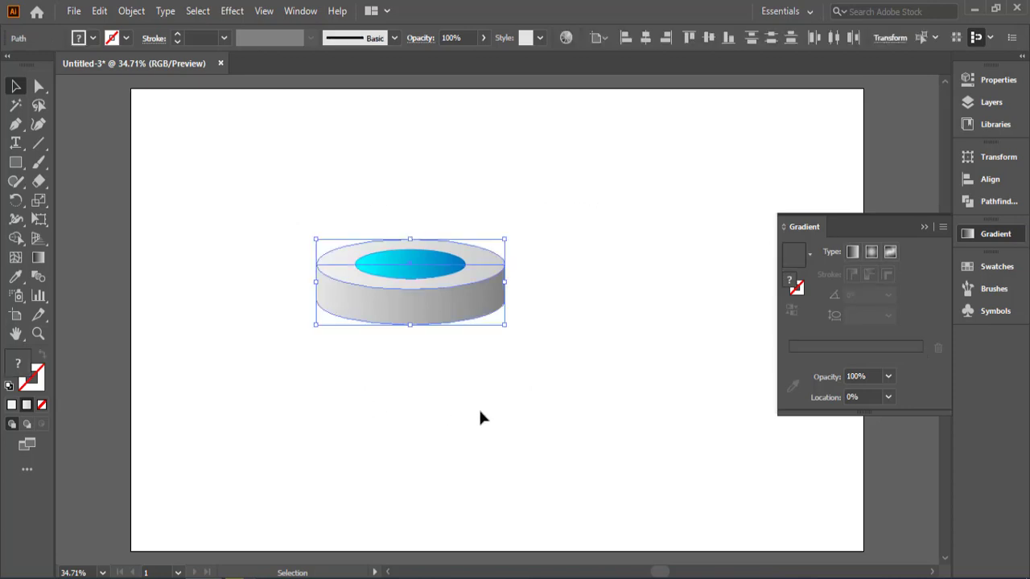
{"action": "left_click_drag", "start_coordinate": [510, 333], "coordinate": [524, 298]}
{"action": "right_click", "coordinate": [454, 300]}
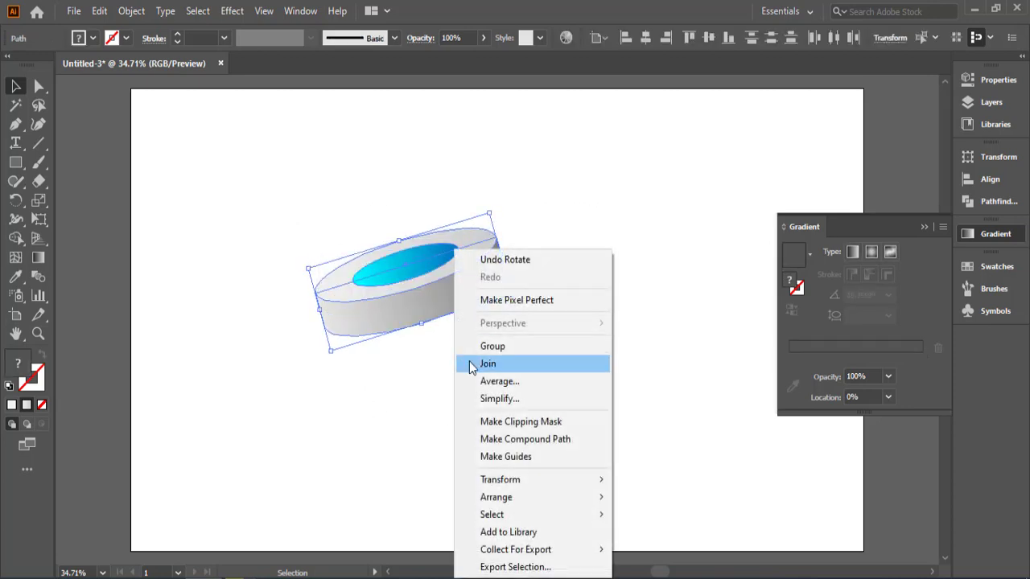
{"action": "left_click", "coordinate": [502, 346]}
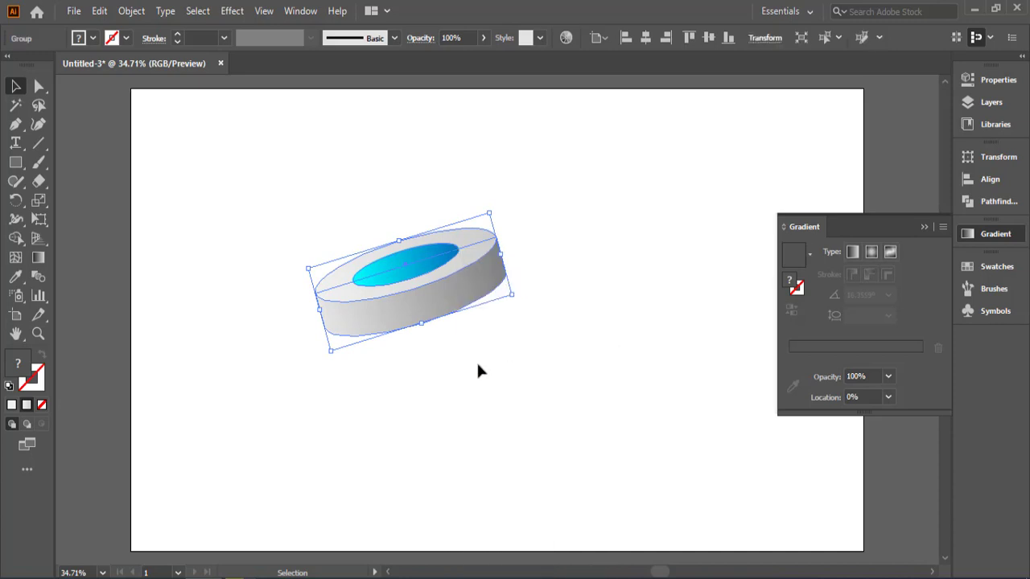
{"action": "left_click", "coordinate": [476, 361]}
{"action": "scroll", "coordinate": [485, 372], "scroll_direction": "up", "scroll_amount": 2}
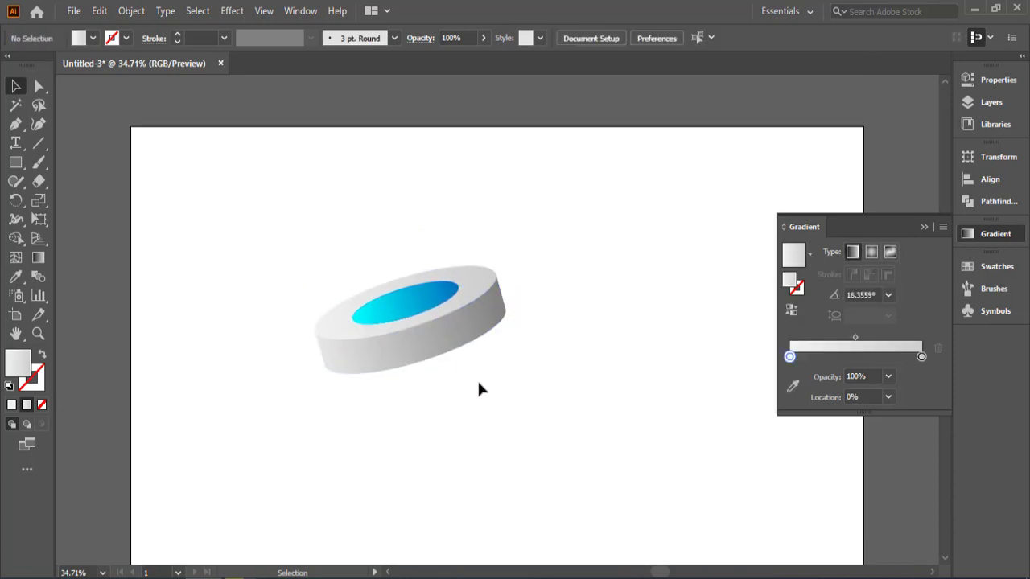
{"action": "scroll", "coordinate": [477, 379], "scroll_direction": "down", "scroll_amount": 2}
{"action": "left_click_drag", "start_coordinate": [540, 246], "coordinate": [410, 368]}
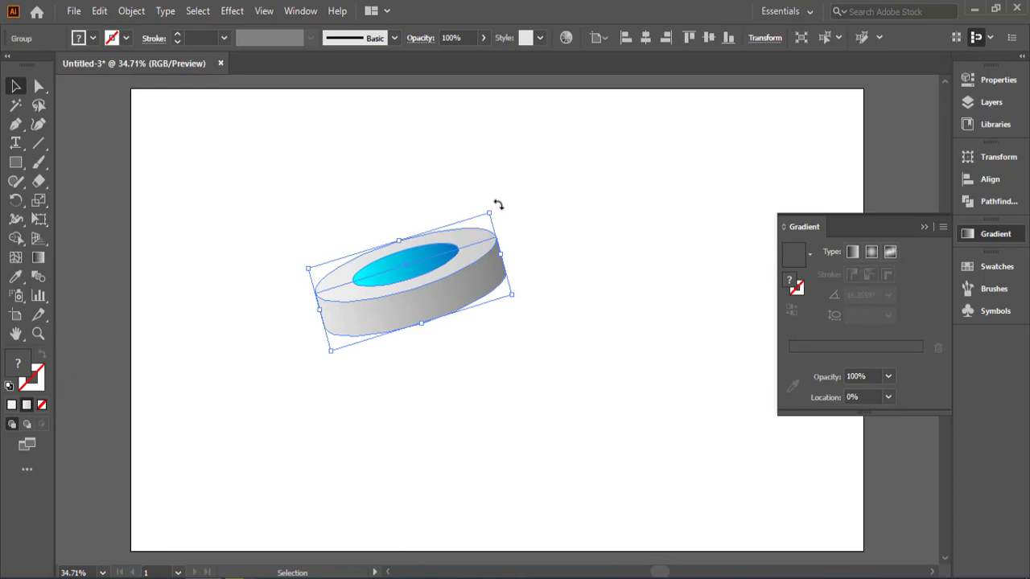
{"action": "left_click_drag", "start_coordinate": [496, 205], "coordinate": [485, 198]}
{"action": "left_click_drag", "start_coordinate": [433, 288], "coordinate": [375, 222]}
{"action": "key", "text": "ctrl+z"}
Step: Undo the grouping and rotation of the disc, and shift the whole disc slightly down and to the right
{"action": "key", "text": "ctrl+z"}
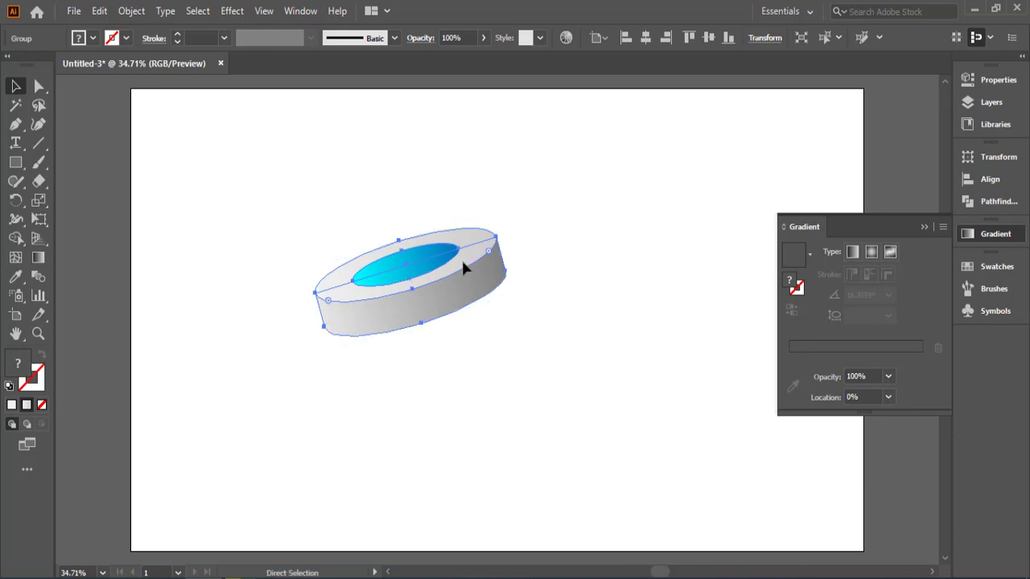
{"action": "key", "text": "ctrl+z"}
{"action": "key", "text": "ctrl+z"}
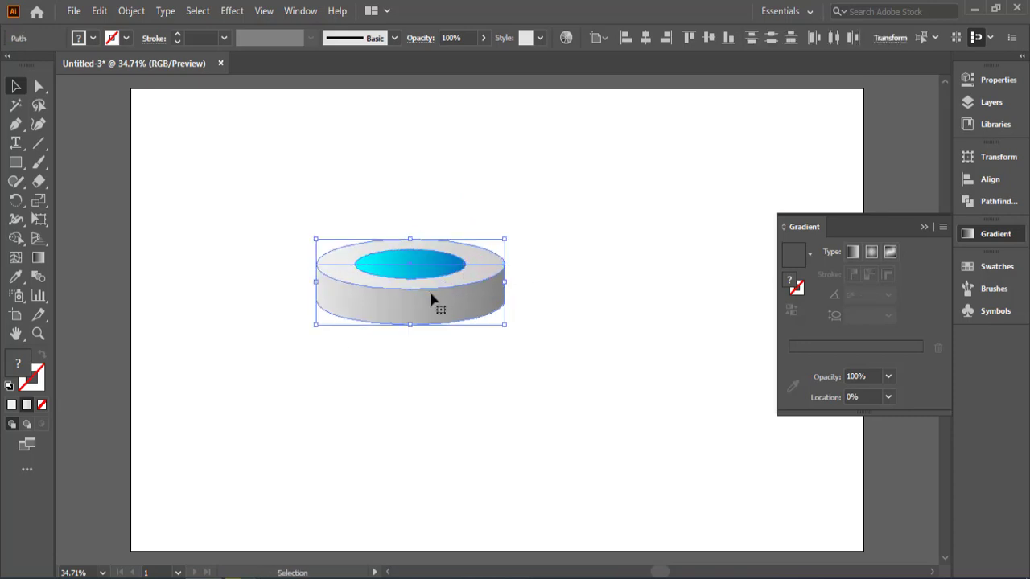
{"action": "left_click_drag", "start_coordinate": [430, 297], "coordinate": [452, 321]}
{"action": "left_click", "coordinate": [579, 369]}
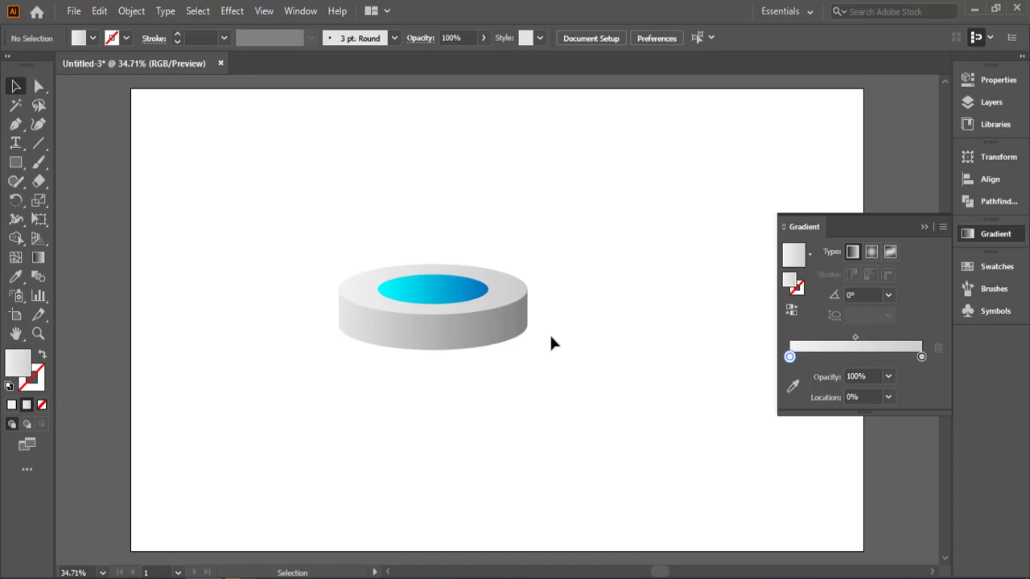
Step: Group the level disc's shapes and place a copy just below it, tilted about 14° clockwise
{"action": "left_click", "coordinate": [467, 345]}
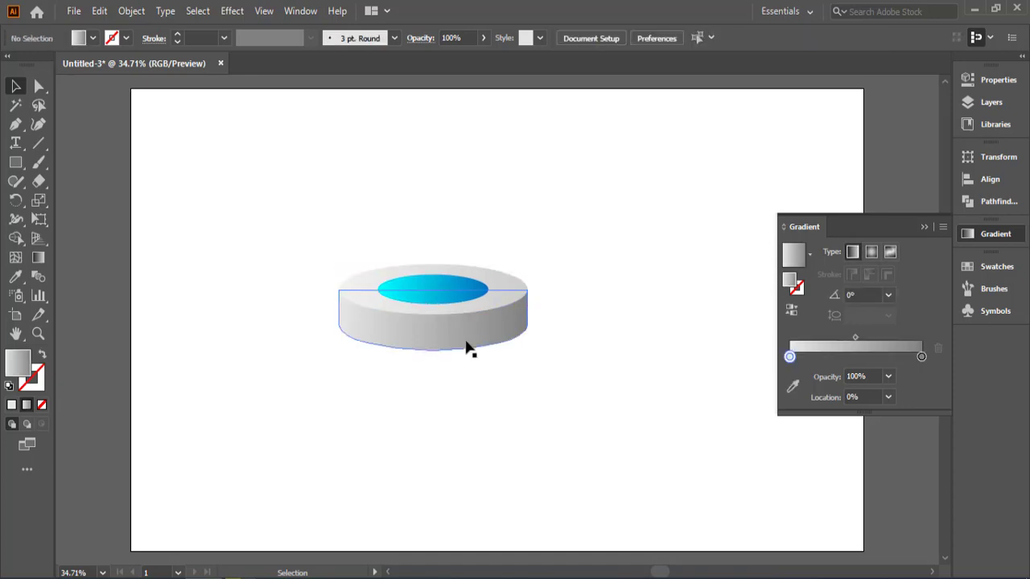
{"action": "left_click_drag", "start_coordinate": [455, 341], "coordinate": [517, 482]}
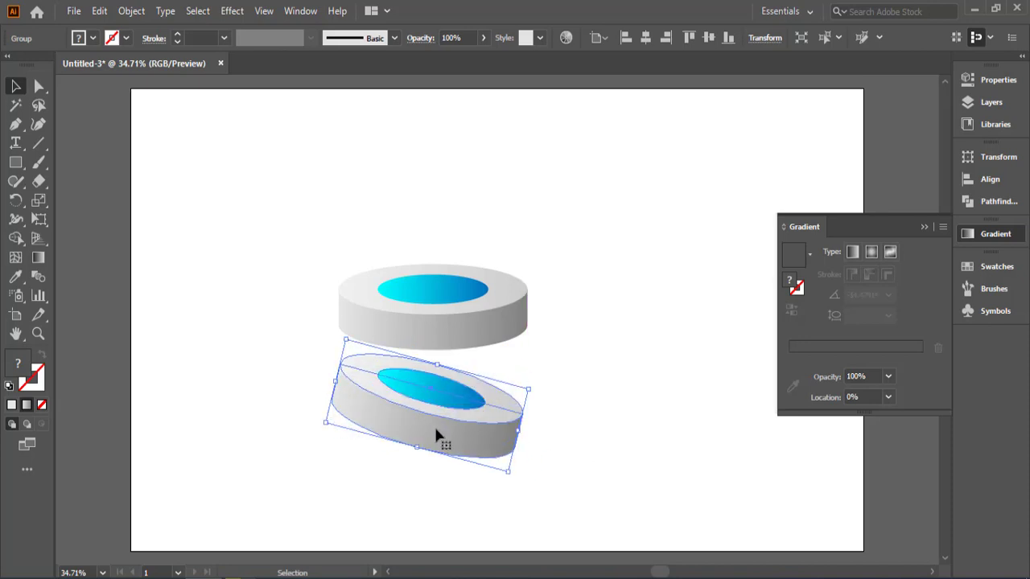
{"action": "left_click_drag", "start_coordinate": [437, 435], "coordinate": [424, 411]}
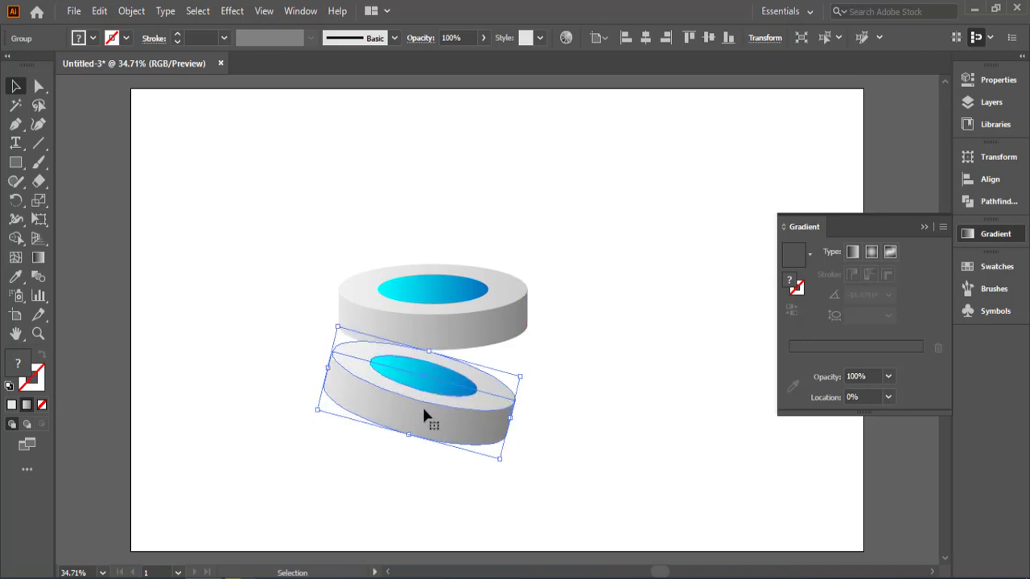
Step: Send the tilted copy to the back and move it up so it tucks under the level disc
{"action": "right_click", "coordinate": [424, 412]}
{"action": "mouse_move", "coordinate": [498, 329]}
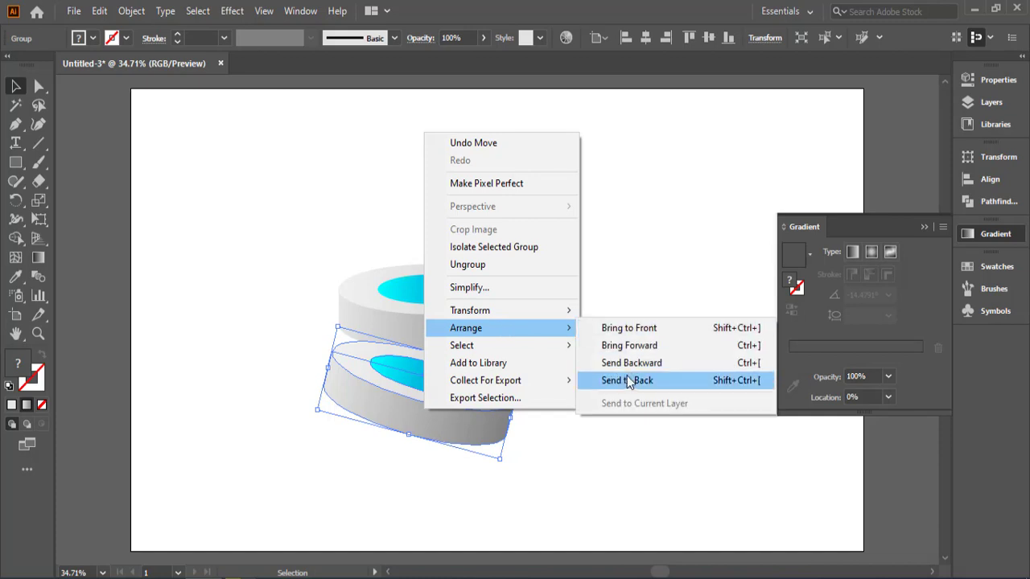
{"action": "left_click", "coordinate": [627, 380]}
{"action": "left_click_drag", "start_coordinate": [401, 400], "coordinate": [399, 373]}
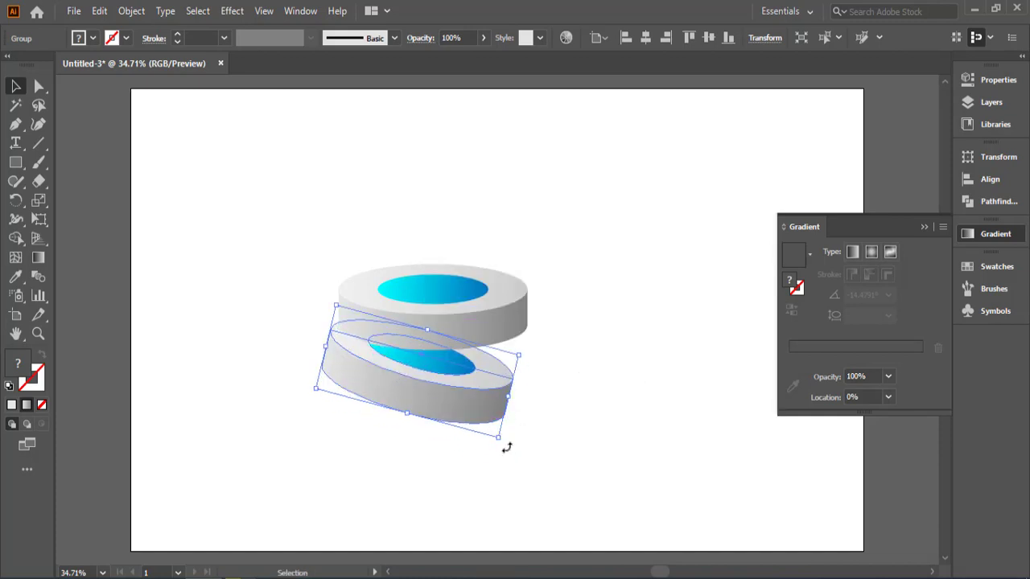
Step: Tilt the lower disc to about 41° clockwise, and move both discs to the artboard's upper-left area
{"action": "left_click_drag", "start_coordinate": [504, 447], "coordinate": [473, 508]}
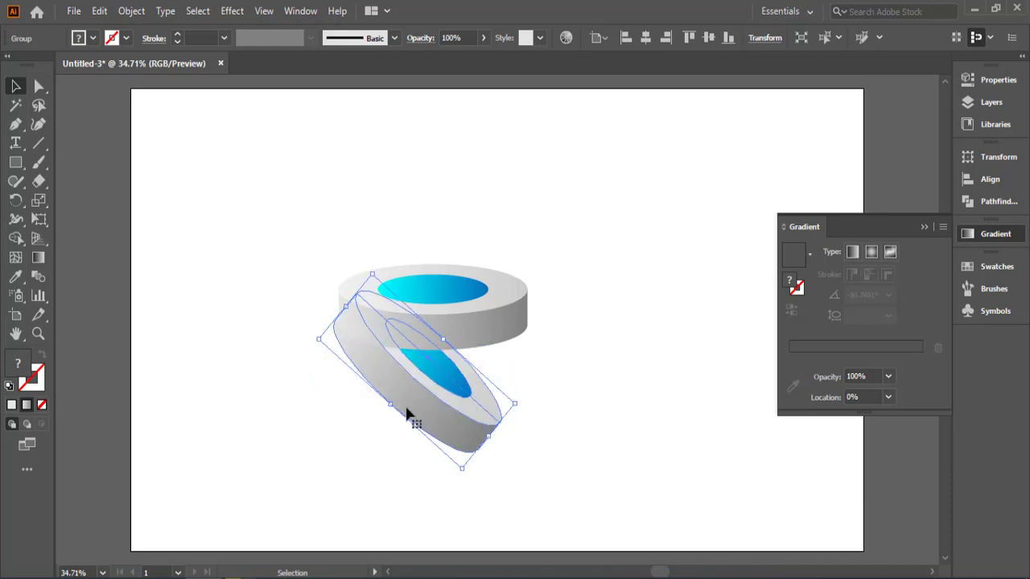
{"action": "mouse_move", "coordinate": [406, 412]}
{"action": "left_mouse_down"}
{"action": "mouse_move", "coordinate": [400, 432]}
{"action": "mouse_move", "coordinate": [377, 404]}
{"action": "mouse_move", "coordinate": [388, 407]}
{"action": "left_mouse_up"}
{"action": "left_click", "coordinate": [576, 406]}
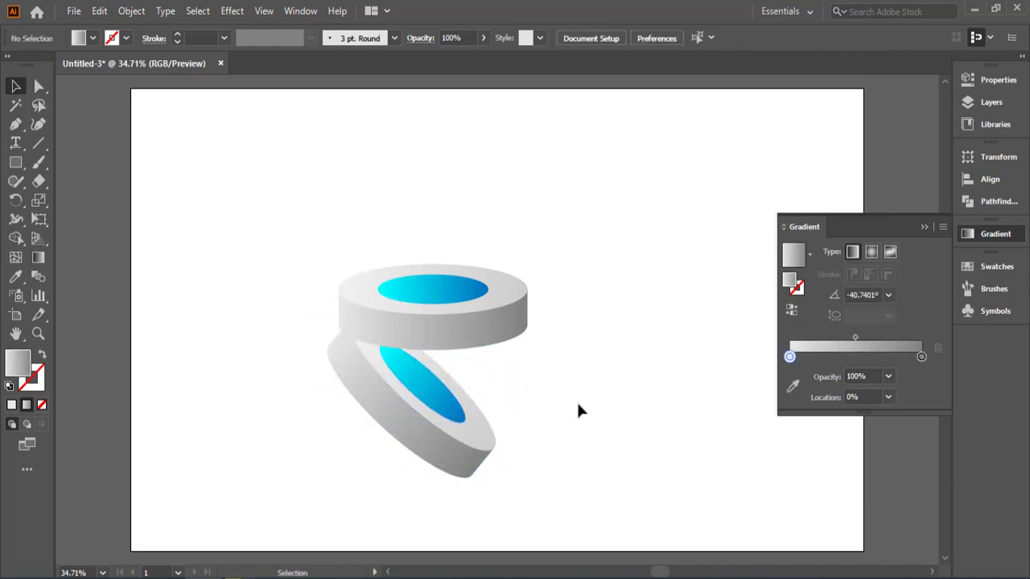
{"action": "left_click_drag", "start_coordinate": [603, 300], "coordinate": [288, 293]}
{"action": "left_click", "coordinate": [515, 388]}
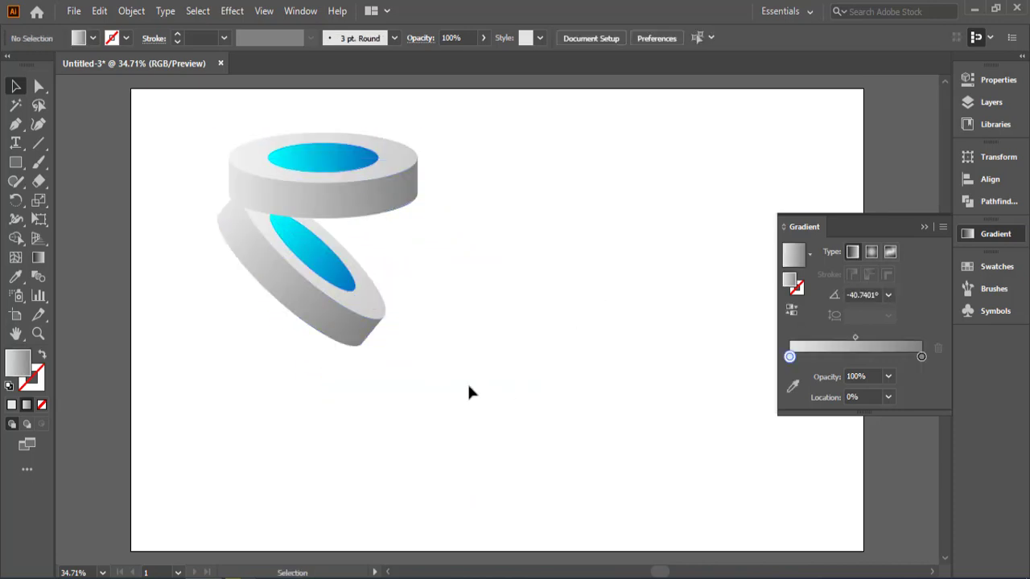
Step: Change the lower disc's tilt to about 21° clockwise and bring the two discs together so the level one overlaps it
{"action": "left_click", "coordinate": [370, 337]}
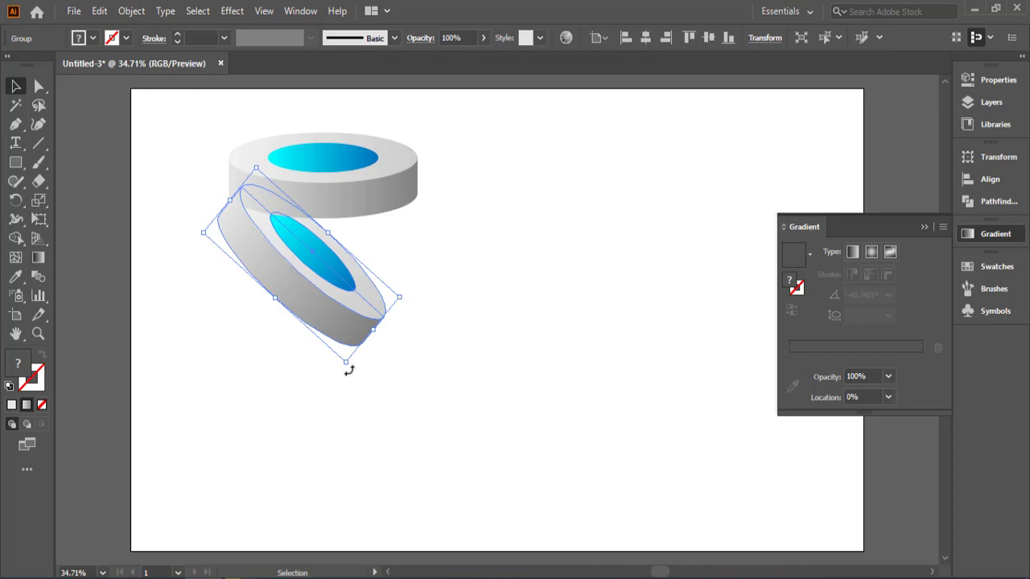
{"action": "left_click_drag", "start_coordinate": [347, 364], "coordinate": [371, 361]}
{"action": "left_click", "coordinate": [322, 388]}
{"action": "left_click_drag", "start_coordinate": [302, 289], "coordinate": [314, 291]}
{"action": "mouse_move", "coordinate": [379, 361]}
{"action": "left_mouse_down"}
{"action": "mouse_move", "coordinate": [384, 350]}
{"action": "mouse_move", "coordinate": [367, 352]}
{"action": "left_mouse_up"}
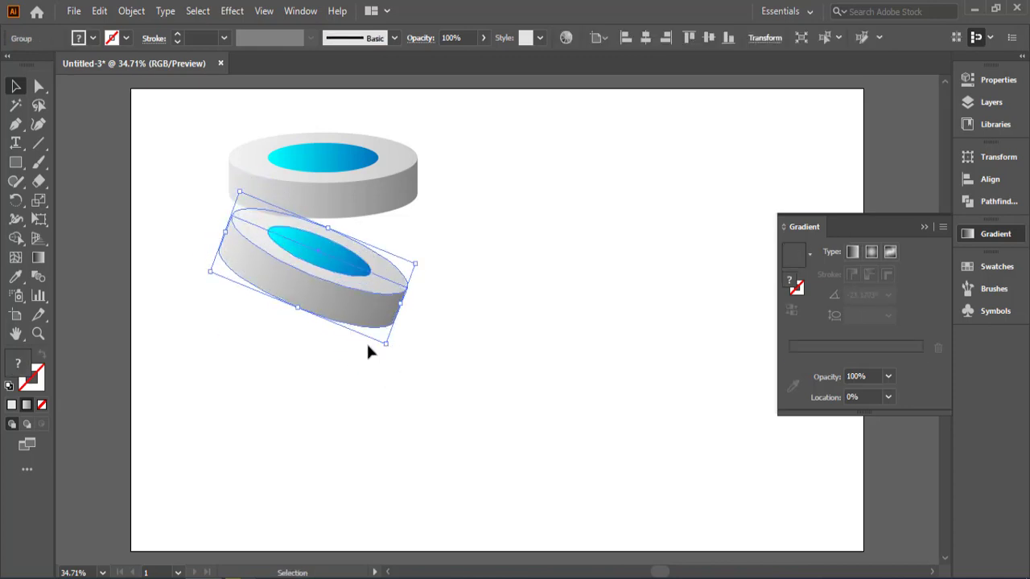
{"action": "left_click_drag", "start_coordinate": [329, 301], "coordinate": [328, 293]}
{"action": "left_click", "coordinate": [398, 370]}
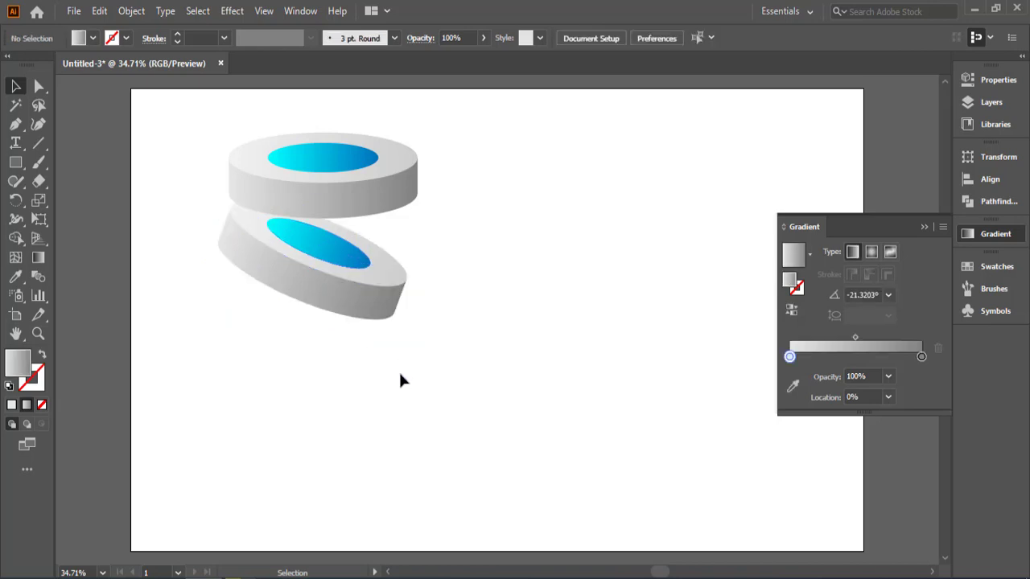
{"action": "left_click_drag", "start_coordinate": [338, 221], "coordinate": [342, 236]}
{"action": "left_click", "coordinate": [355, 394]}
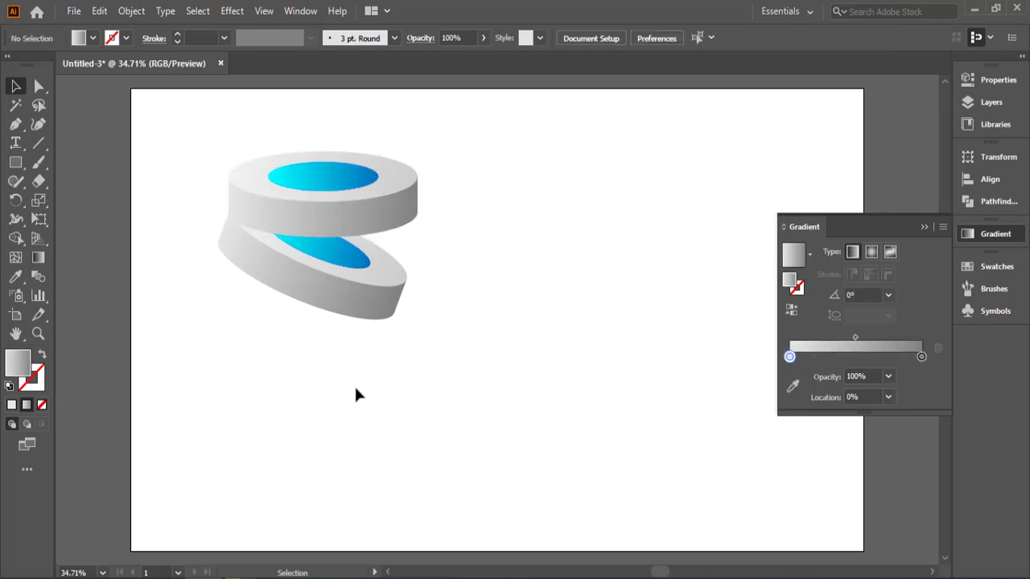
Step: Duplicate the tilted lower disc and place the copy below and left of it, tilted about 36° clockwise
{"action": "left_click", "coordinate": [375, 322]}
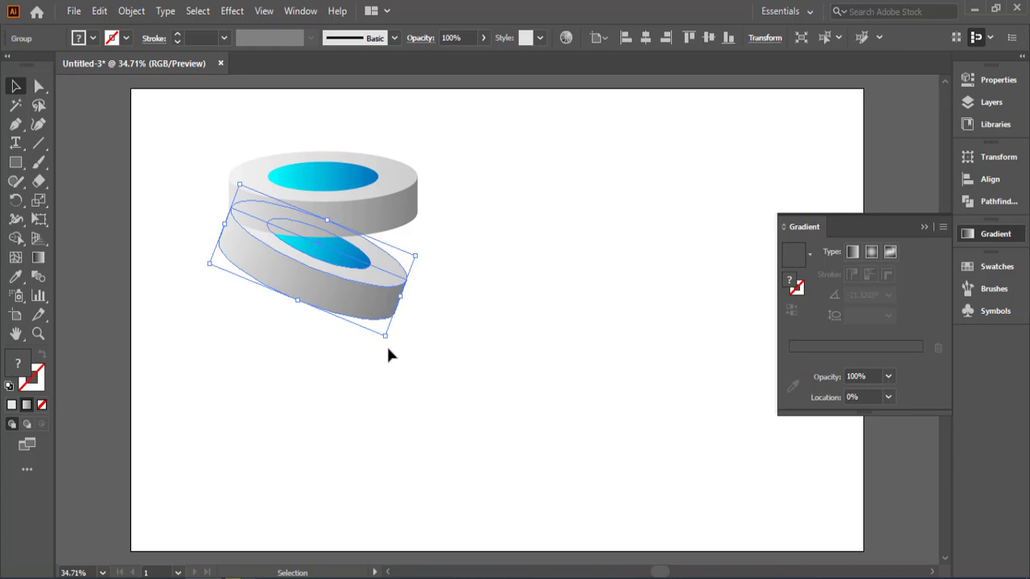
{"action": "left_click_drag", "start_coordinate": [363, 311], "coordinate": [355, 468]}
{"action": "left_click_drag", "start_coordinate": [292, 416], "coordinate": [259, 352]}
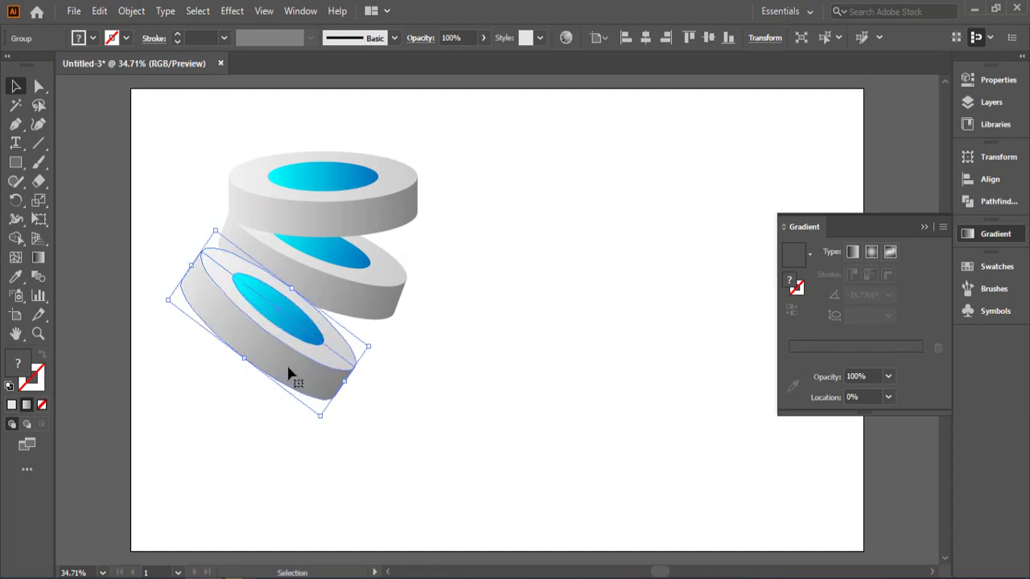
Step: Send the third disc to the back and shift it slightly right beneath the second disc
{"action": "right_click", "coordinate": [288, 367]}
{"action": "mouse_move", "coordinate": [333, 280]}
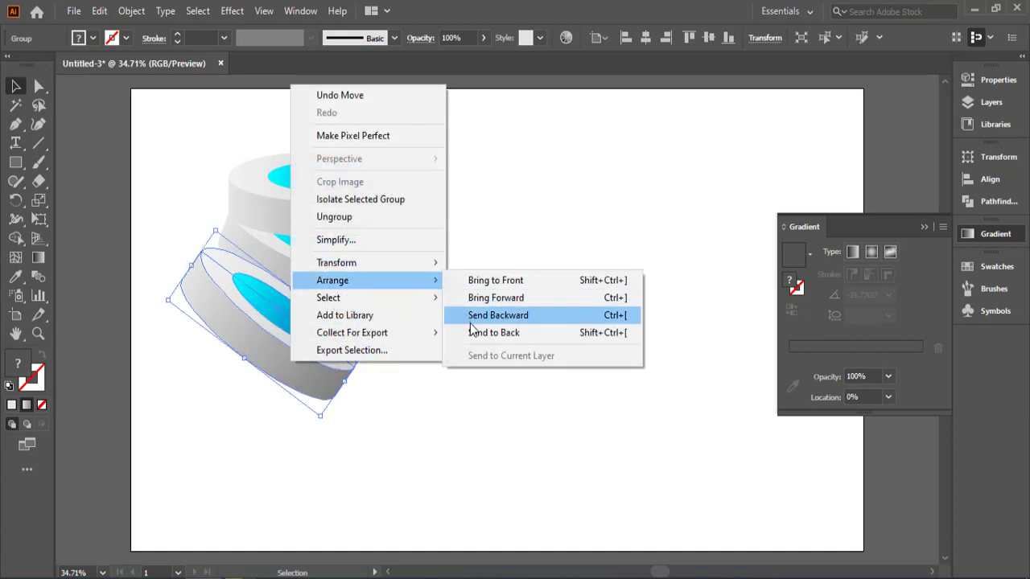
{"action": "left_click", "coordinate": [472, 333]}
{"action": "mouse_move", "coordinate": [233, 342]}
{"action": "left_mouse_down"}
{"action": "mouse_move", "coordinate": [264, 338]}
{"action": "mouse_move", "coordinate": [254, 339]}
{"action": "left_mouse_up"}
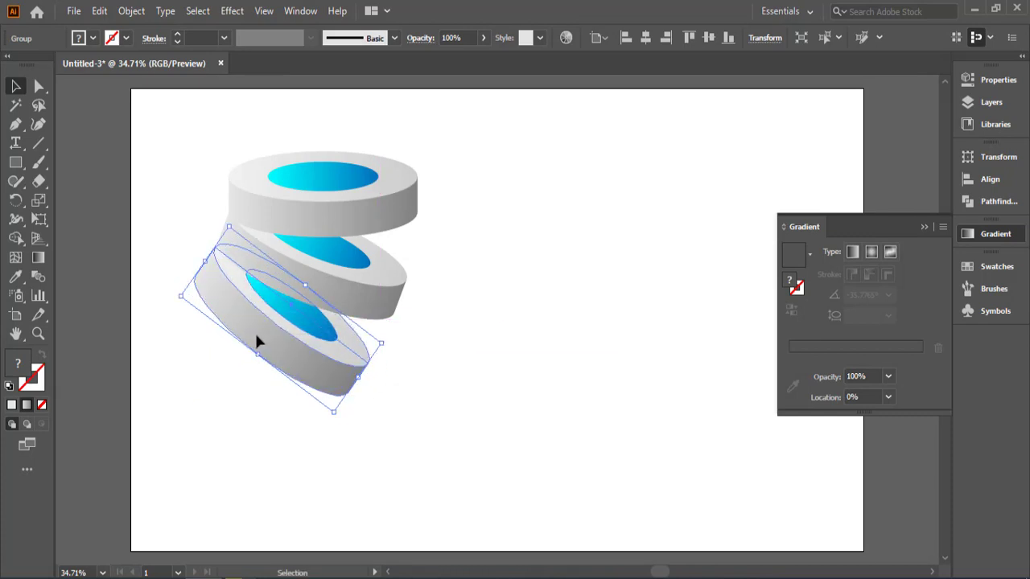
Step: Adjust the third disc's tilt to about 42° clockwise and fit it against the left end of the disc above
{"action": "left_click_drag", "start_coordinate": [336, 416], "coordinate": [315, 439]}
{"action": "mouse_move", "coordinate": [301, 395]}
{"action": "left_mouse_down"}
{"action": "mouse_move", "coordinate": [285, 377]}
{"action": "mouse_move", "coordinate": [294, 391]}
{"action": "left_mouse_up"}
{"action": "left_click_drag", "start_coordinate": [304, 434], "coordinate": [312, 439]}
{"action": "left_click", "coordinate": [378, 449]}
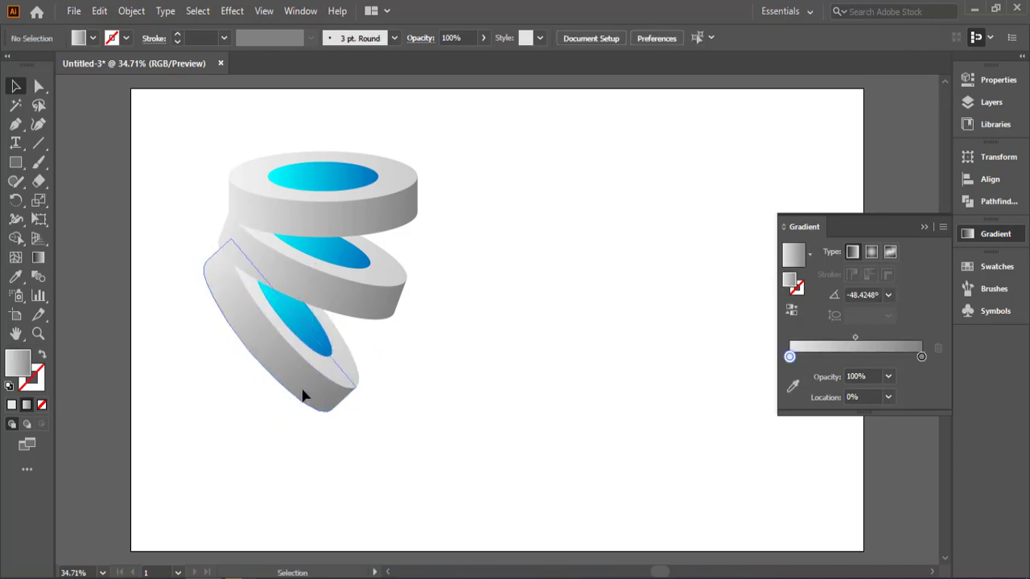
{"action": "left_click_drag", "start_coordinate": [302, 395], "coordinate": [302, 392]}
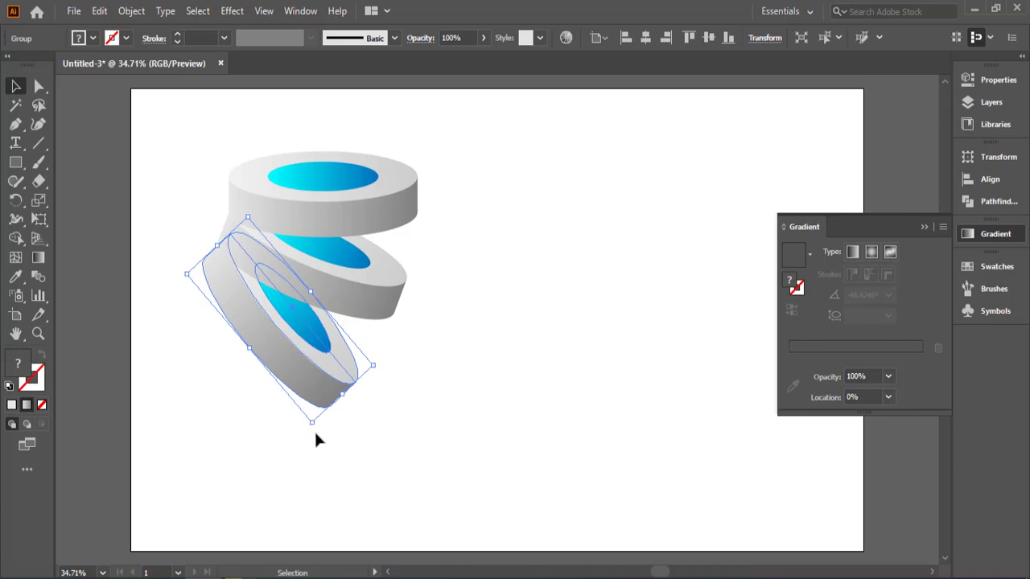
{"action": "left_click_drag", "start_coordinate": [314, 429], "coordinate": [317, 411]}
{"action": "left_click_drag", "start_coordinate": [285, 366], "coordinate": [288, 368]}
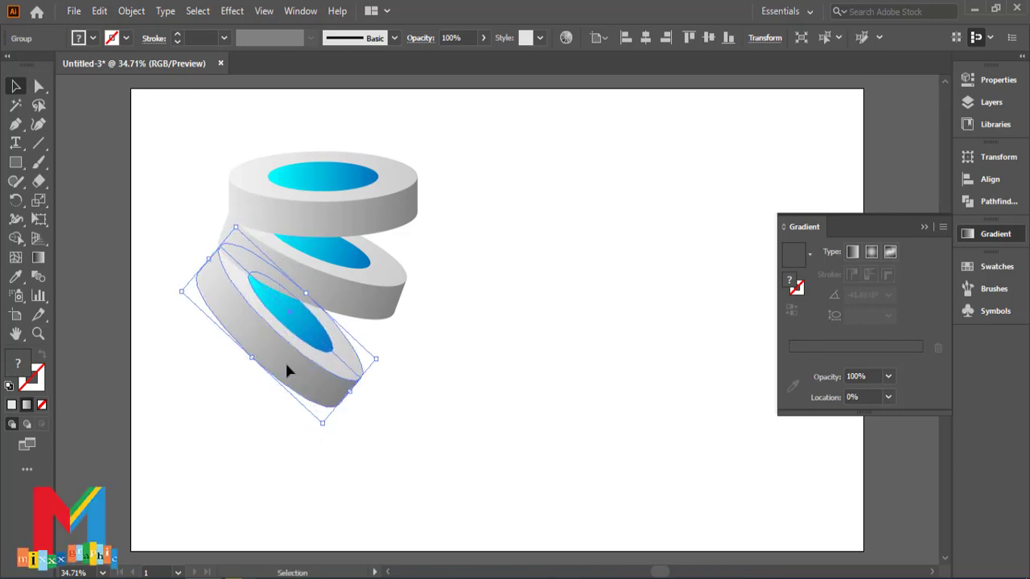
{"action": "left_click", "coordinate": [515, 445]}
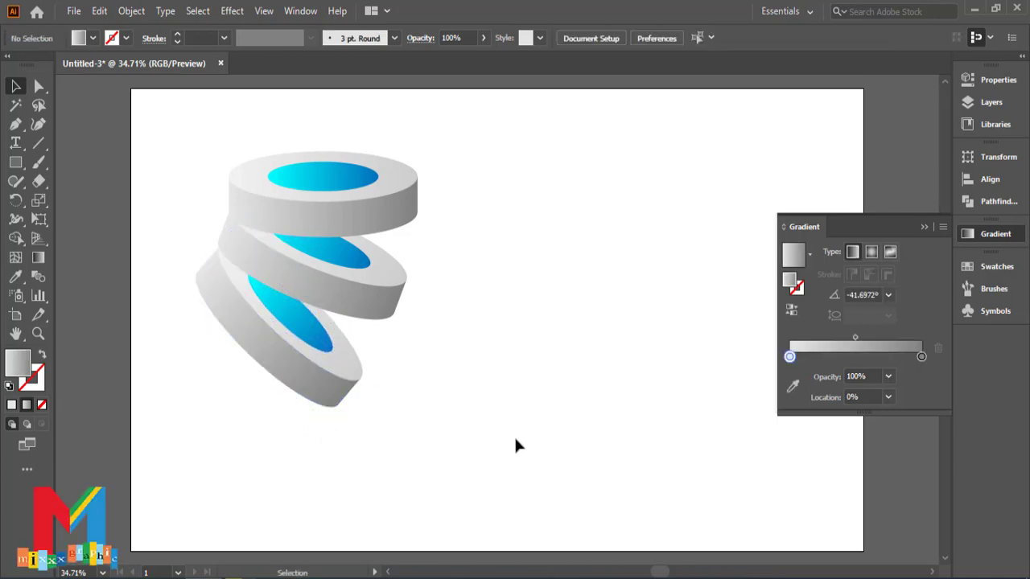
Step: Move all three discs together down to the lower-left part of the artboard
{"action": "left_click", "coordinate": [338, 384]}
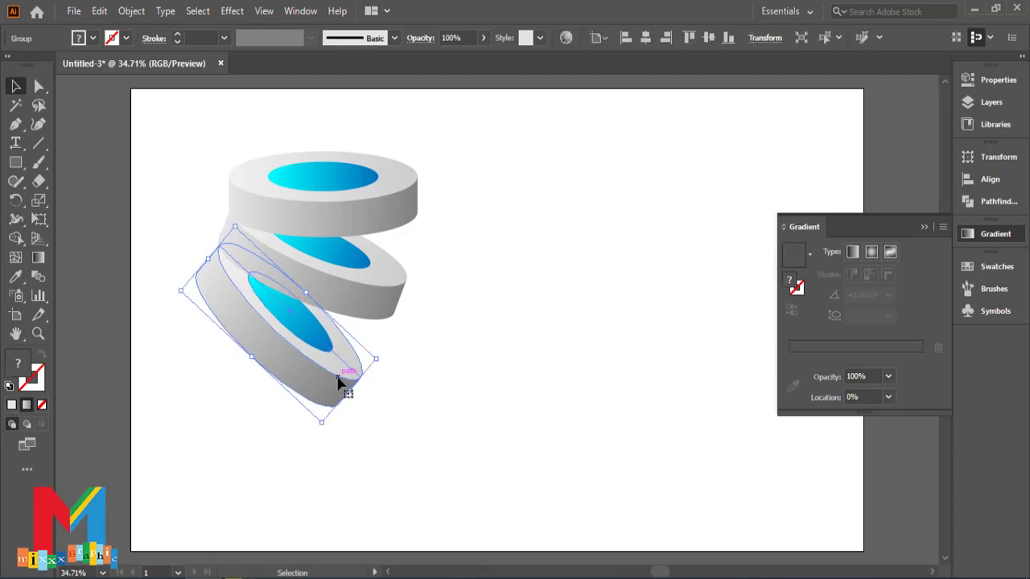
{"action": "key", "text": "ctrl+a"}
{"action": "left_click_drag", "start_coordinate": [287, 360], "coordinate": [283, 449]}
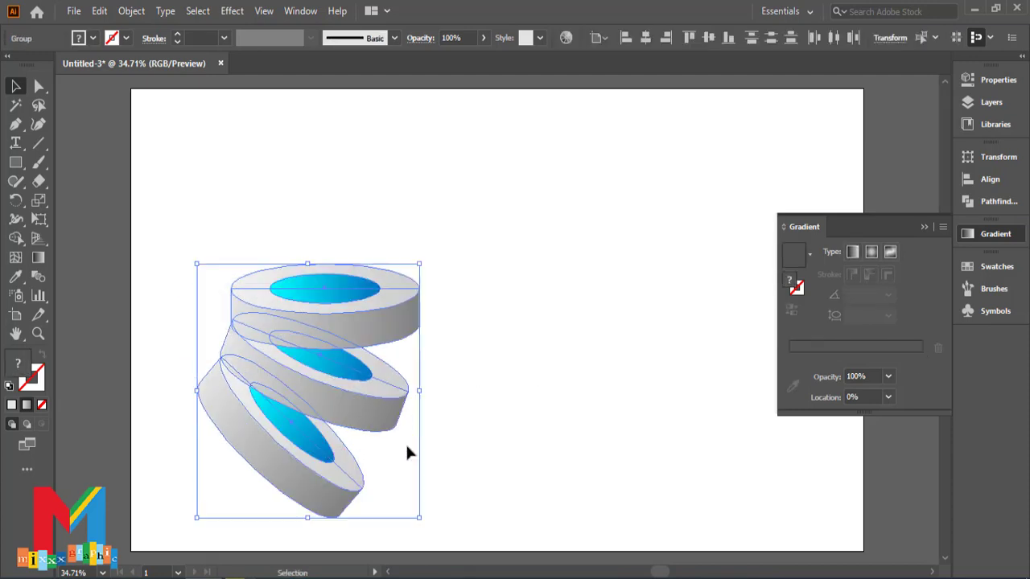
{"action": "left_click", "coordinate": [539, 409]}
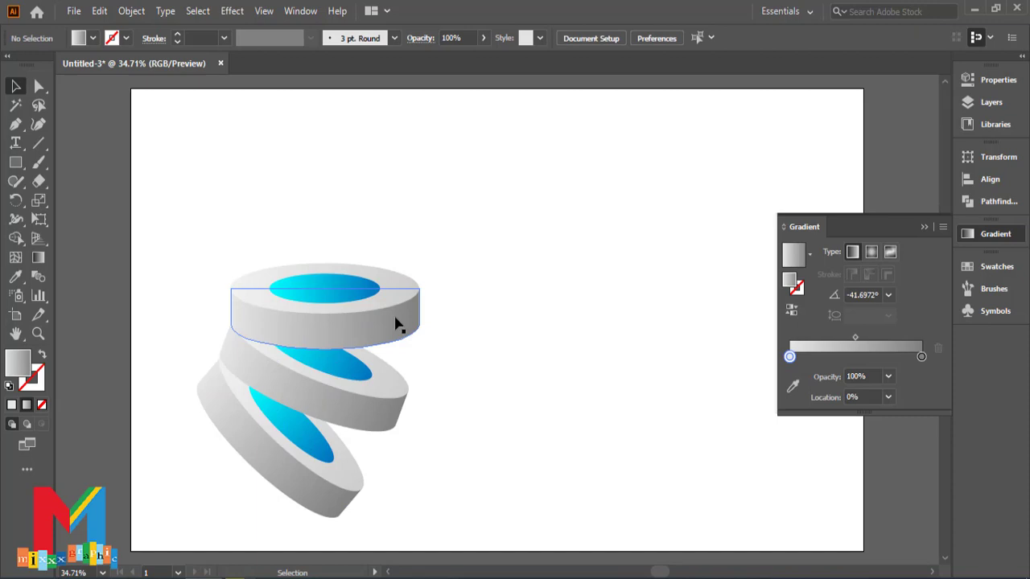
Step: Duplicate the level disc above itself, tilt the copy about 24° counterclockwise and align its left end with the stack
{"action": "left_click_drag", "start_coordinate": [395, 325], "coordinate": [402, 277]}
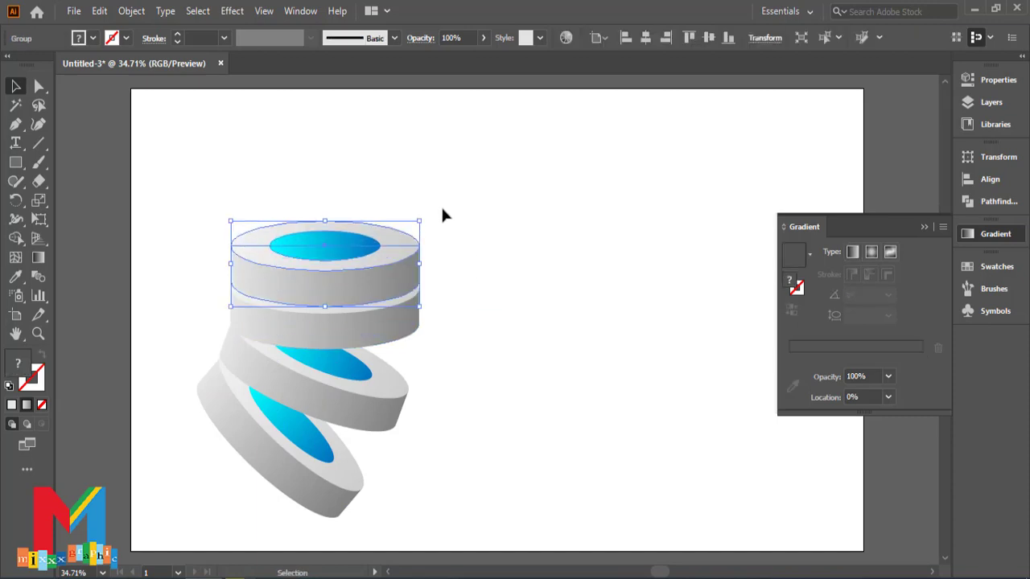
{"action": "left_click_drag", "start_coordinate": [428, 211], "coordinate": [391, 184]}
{"action": "left_click_drag", "start_coordinate": [346, 260], "coordinate": [319, 245]}
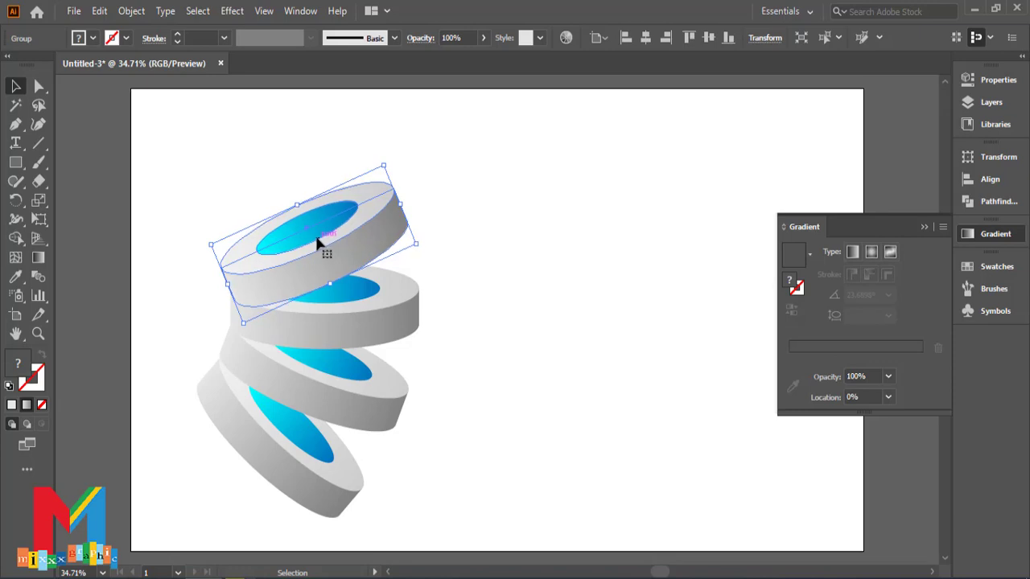
{"action": "left_click", "coordinate": [510, 274]}
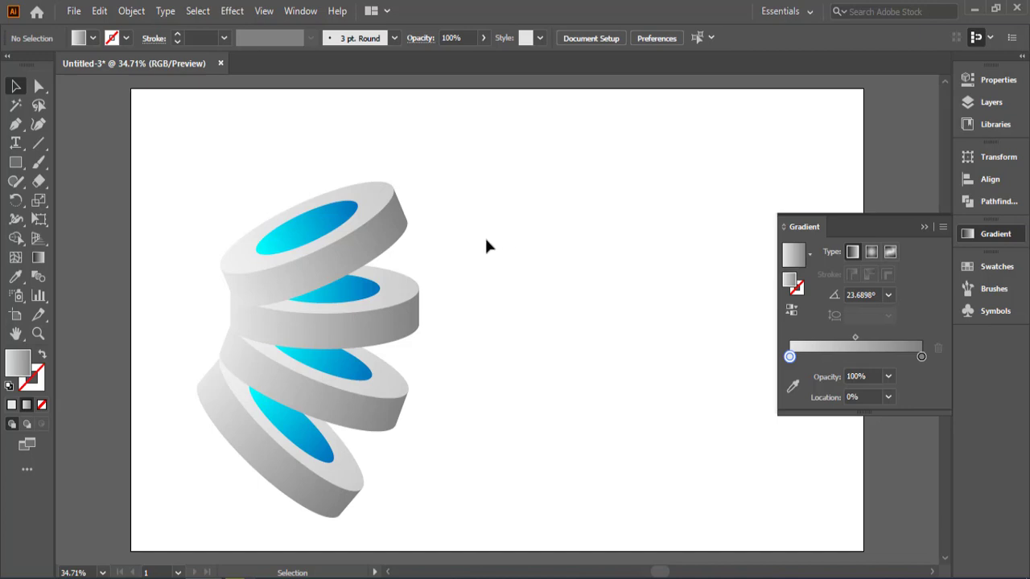
Step: Shift all four discs slightly down, and add a copy of the top disc above them, tilted about 53° counterclockwise
{"action": "left_click_drag", "start_coordinate": [506, 210], "coordinate": [263, 461]}
{"action": "left_click", "coordinate": [523, 371]}
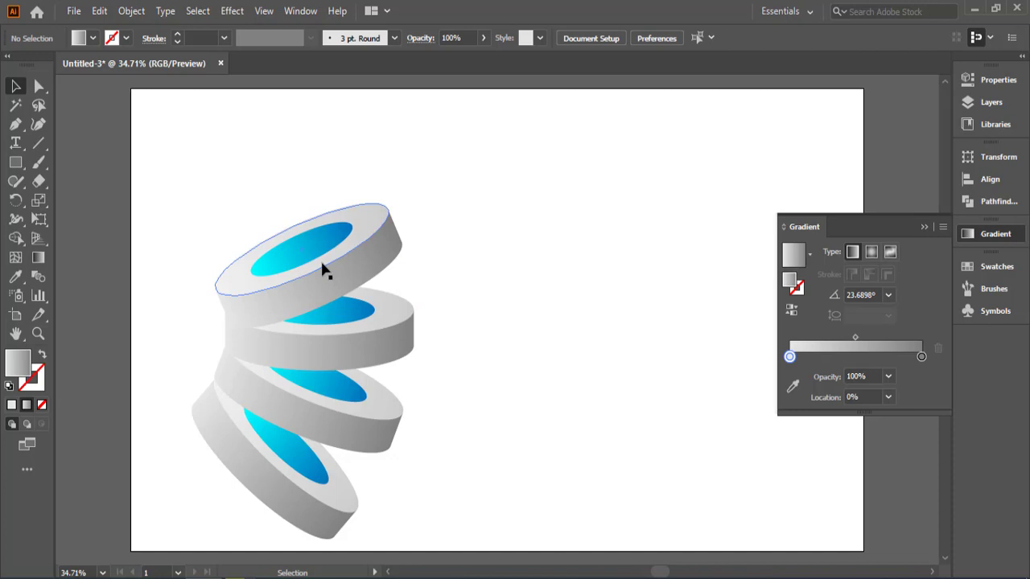
{"action": "left_click_drag", "start_coordinate": [324, 271], "coordinate": [306, 219]}
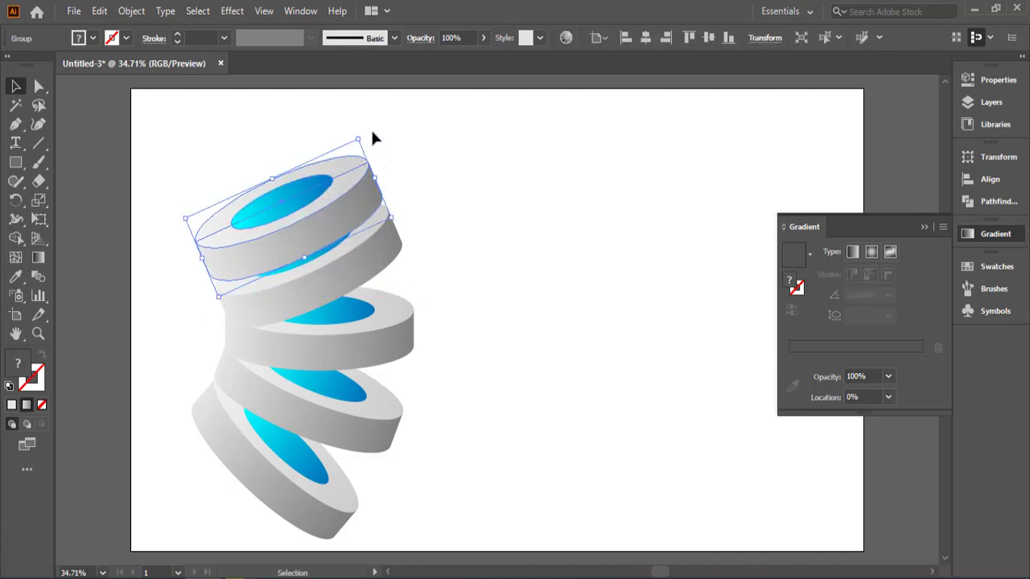
{"action": "left_click_drag", "start_coordinate": [363, 124], "coordinate": [306, 134]}
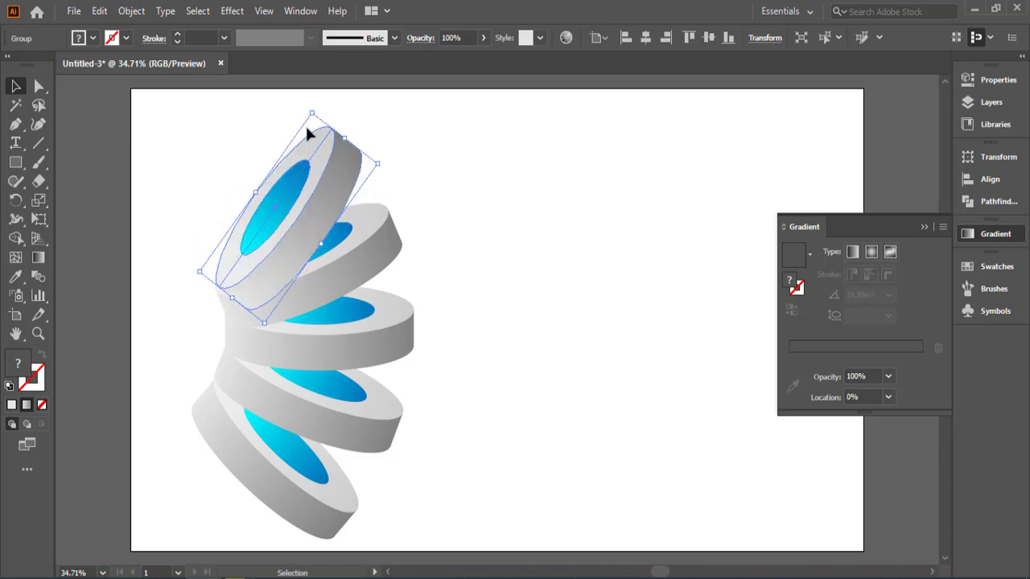
{"action": "left_click_drag", "start_coordinate": [274, 211], "coordinate": [265, 203]}
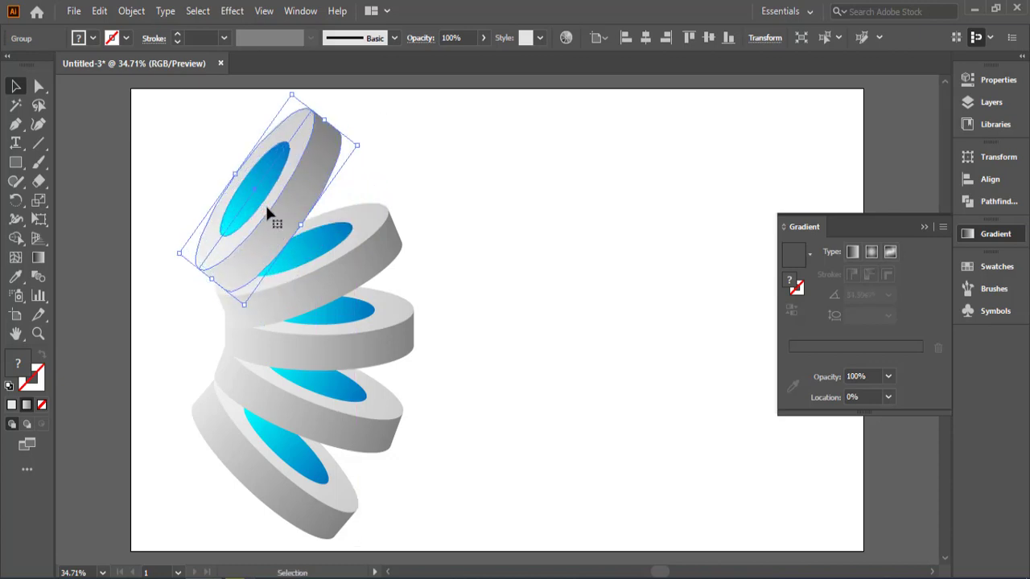
{"action": "left_click", "coordinate": [527, 254]}
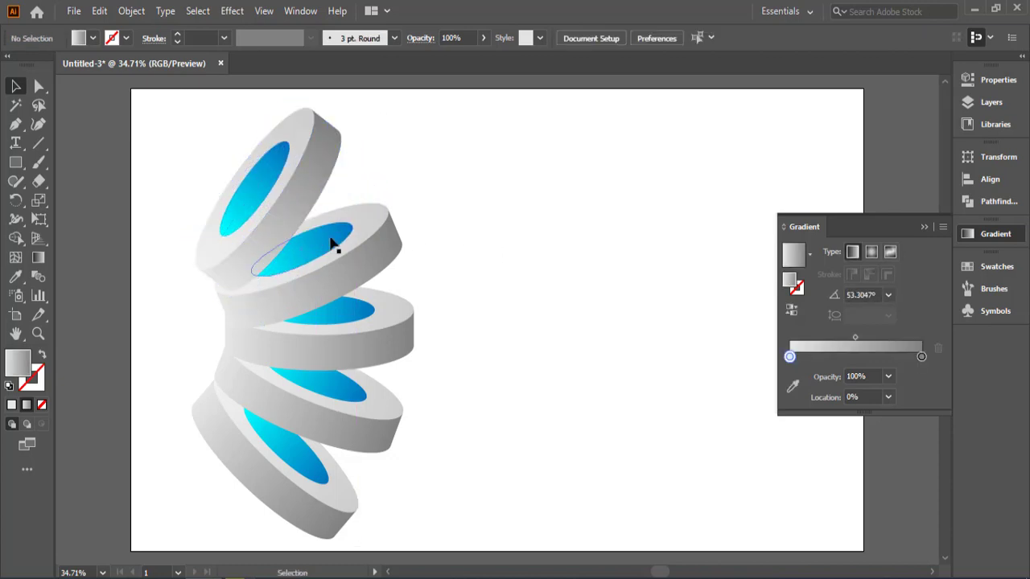
Step: Nudge the new top disc slightly down and left so its lower end meets the disc beneath
{"action": "left_click", "coordinate": [272, 244]}
{"action": "key", "text": "Down"}
{"action": "key", "text": "Down"}
{"action": "key", "text": "Down"}
{"action": "key", "text": "Down"}
{"action": "key", "text": "Down"}
{"action": "key", "text": "Down"}
{"action": "key", "text": "Down"}
{"action": "key", "text": "Down"}
{"action": "key", "text": "Down"}
{"action": "key", "text": "Down"}
{"action": "key", "text": "Down"}
{"action": "key", "text": "Down"}
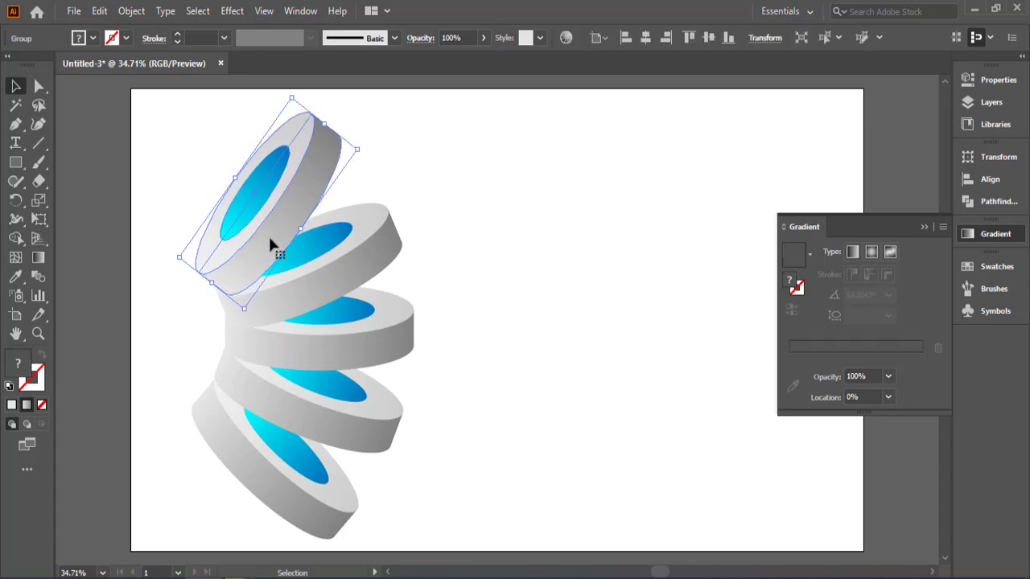
{"action": "left_click", "coordinate": [534, 255]}
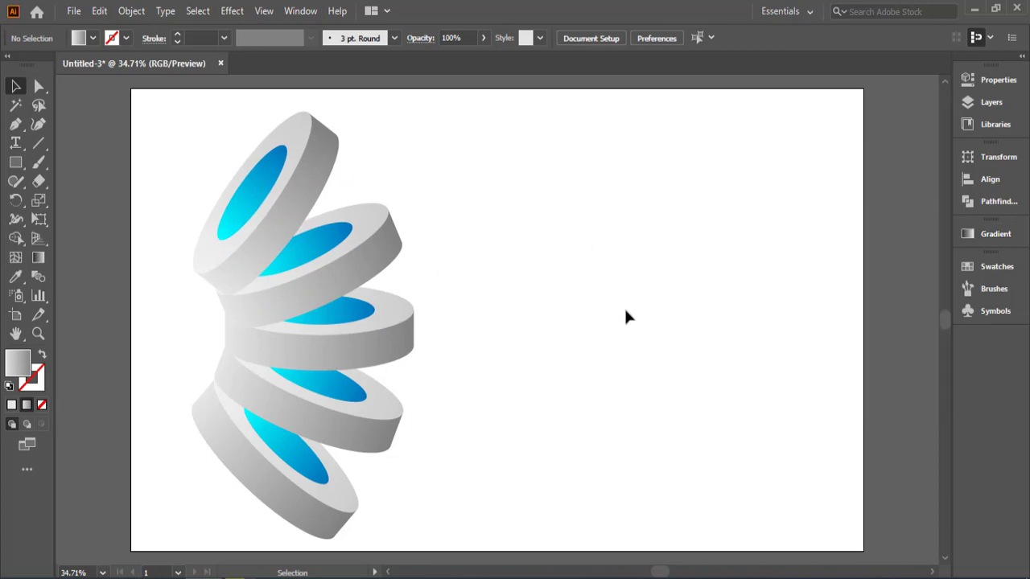
Step: Shift all five discs together slightly toward the artboard's left edge
{"action": "left_click_drag", "start_coordinate": [527, 167], "coordinate": [239, 441]}
{"action": "left_click", "coordinate": [574, 366]}
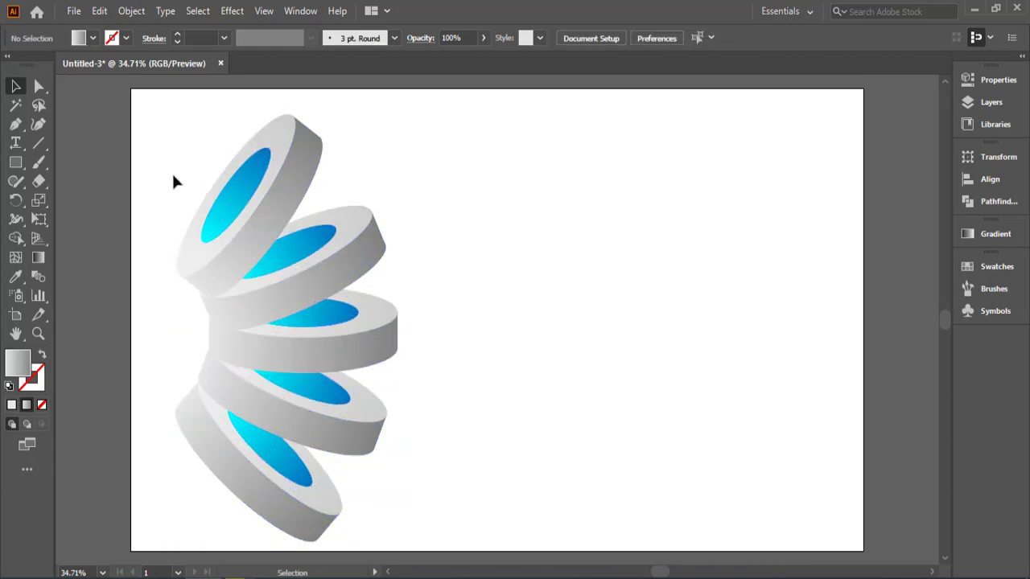
{"action": "double_click", "coordinate": [242, 202]}
{"action": "left_click", "coordinate": [241, 202]}
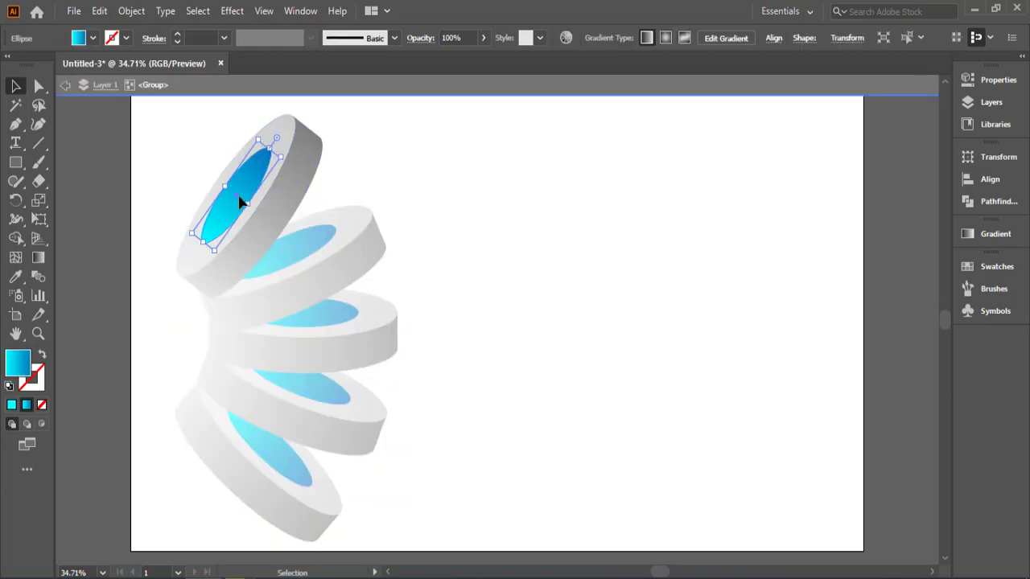
{"action": "left_click", "coordinate": [639, 253]}
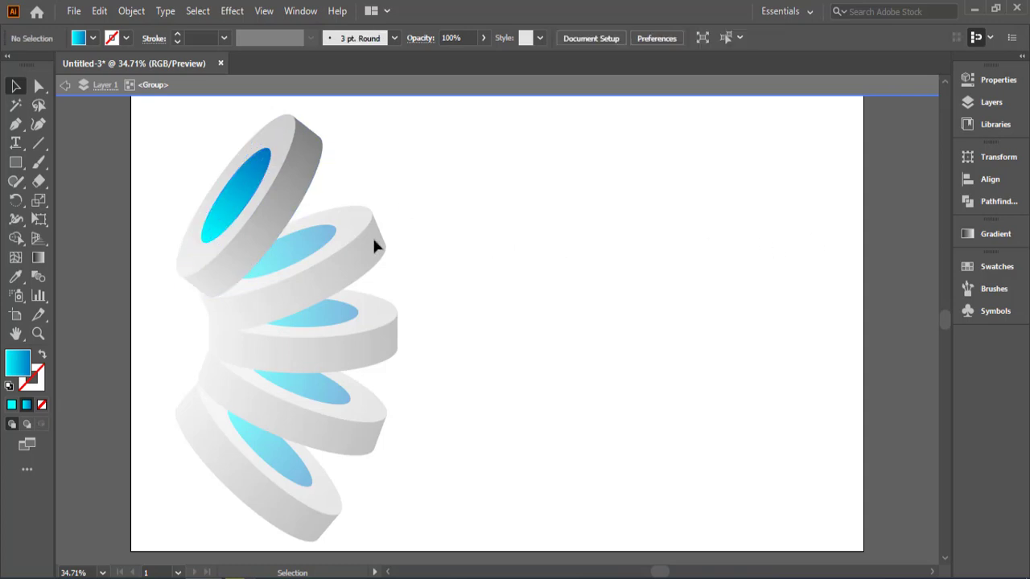
{"action": "left_click", "coordinate": [65, 84]}
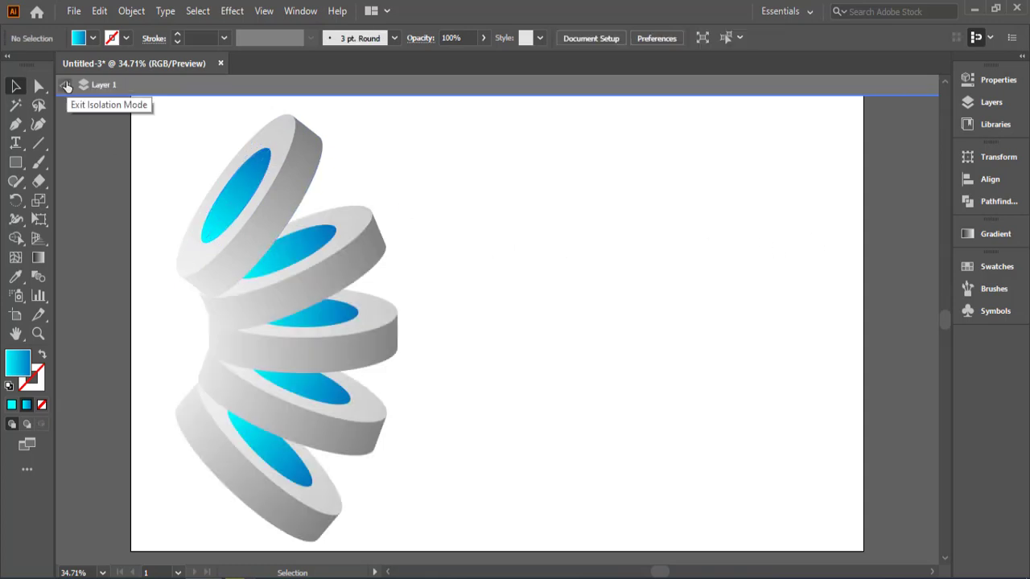
Step: Isolate the second disc from the top and set the end color of its inner ellipse's gradient to yellow
{"action": "double_click", "coordinate": [301, 248]}
{"action": "left_click", "coordinate": [301, 249]}
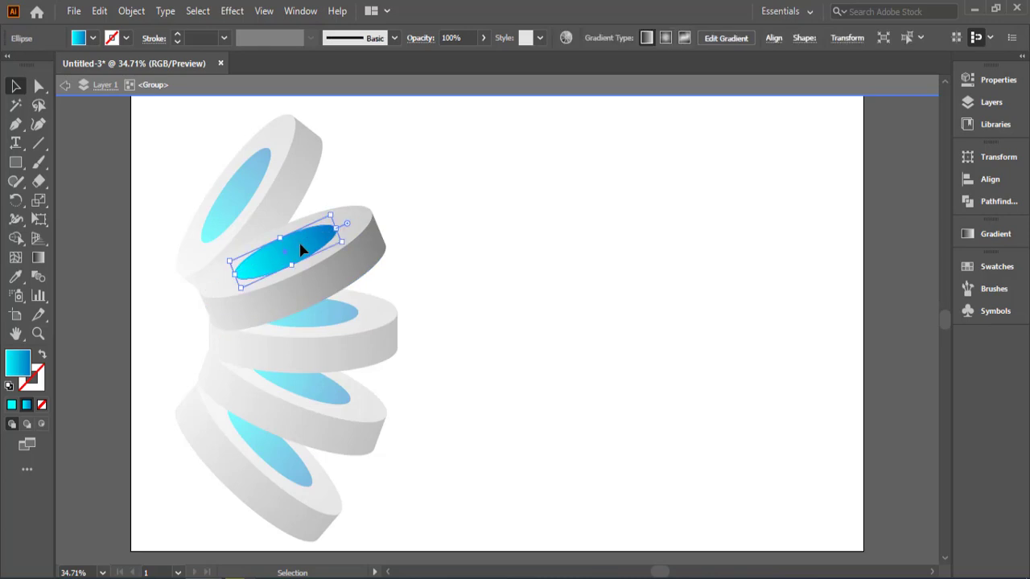
{"action": "left_click", "coordinate": [984, 234]}
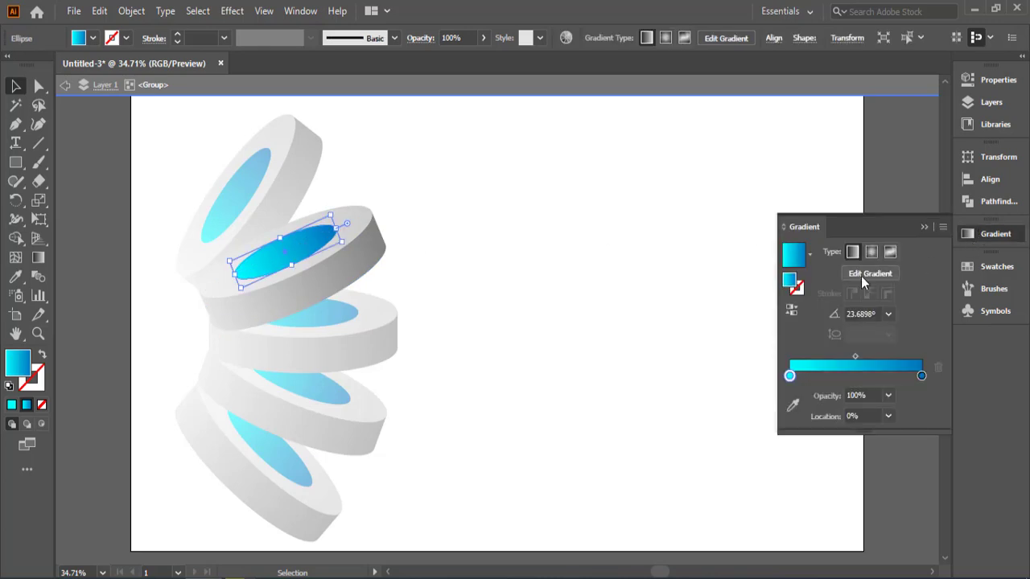
{"action": "left_click", "coordinate": [811, 258]}
{"action": "double_click", "coordinate": [921, 376]}
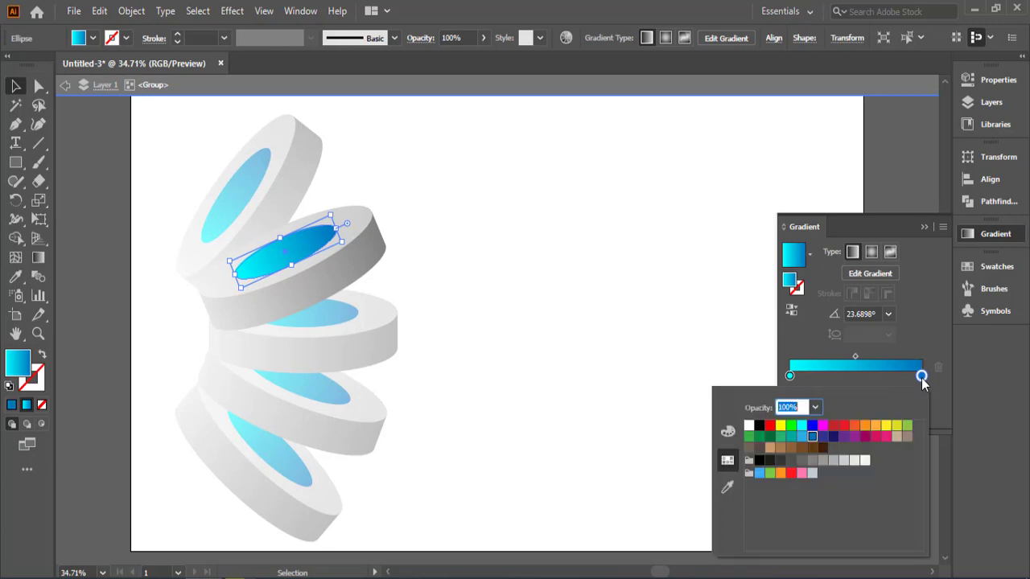
{"action": "left_click", "coordinate": [886, 426]}
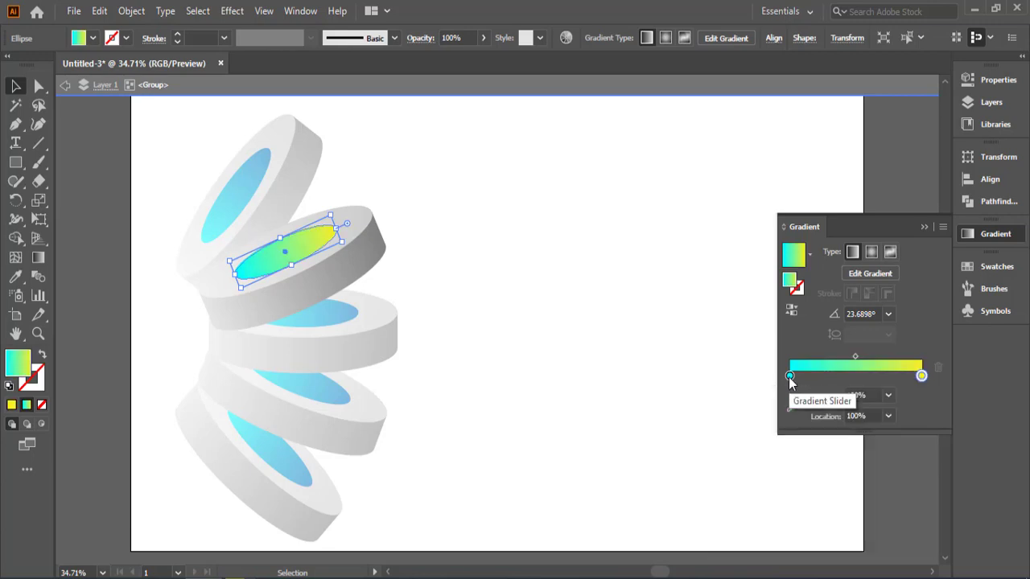
Step: Set the start color of the second disc's inner gradient to light orange and exit isolation mode
{"action": "double_click", "coordinate": [790, 375]}
{"action": "left_click", "coordinate": [855, 428]}
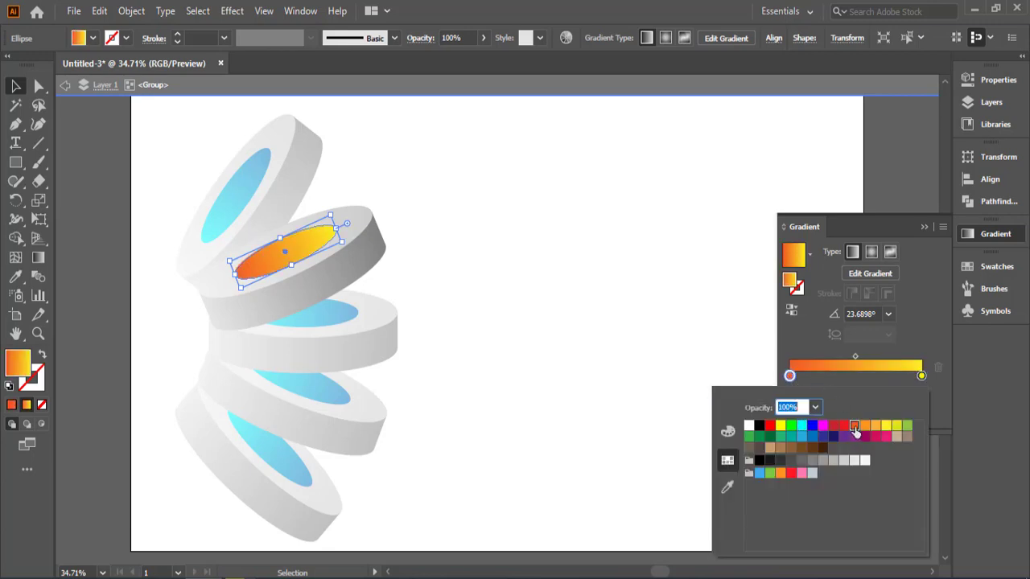
{"action": "left_click", "coordinate": [865, 428]}
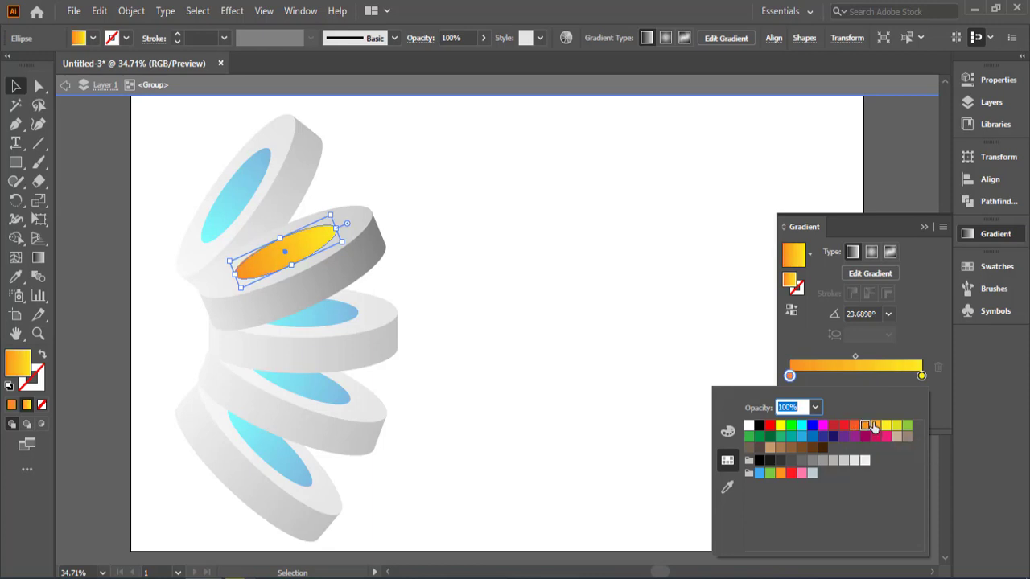
{"action": "left_click", "coordinate": [875, 428]}
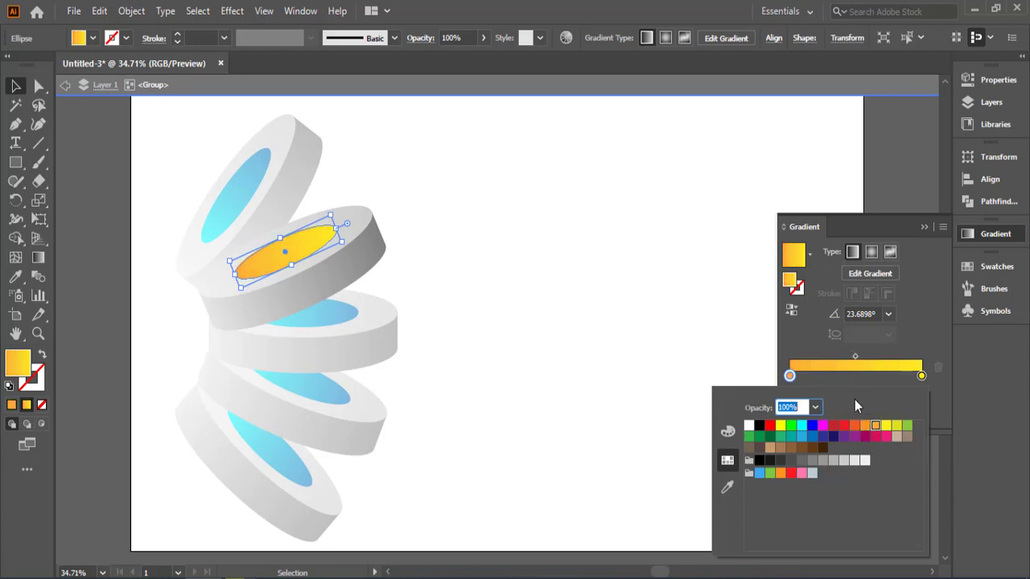
{"action": "left_click", "coordinate": [808, 342]}
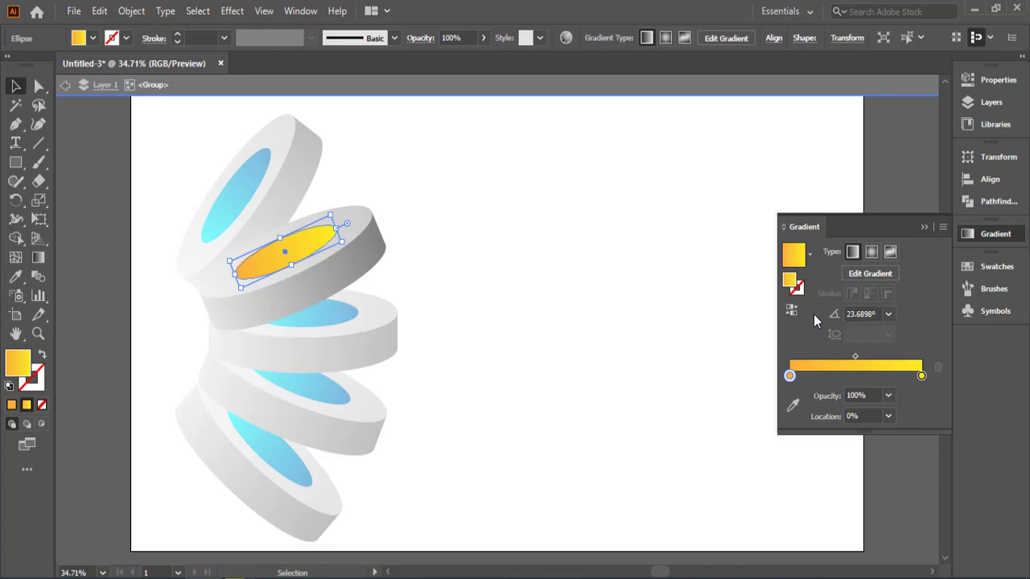
{"action": "left_click", "coordinate": [65, 85]}
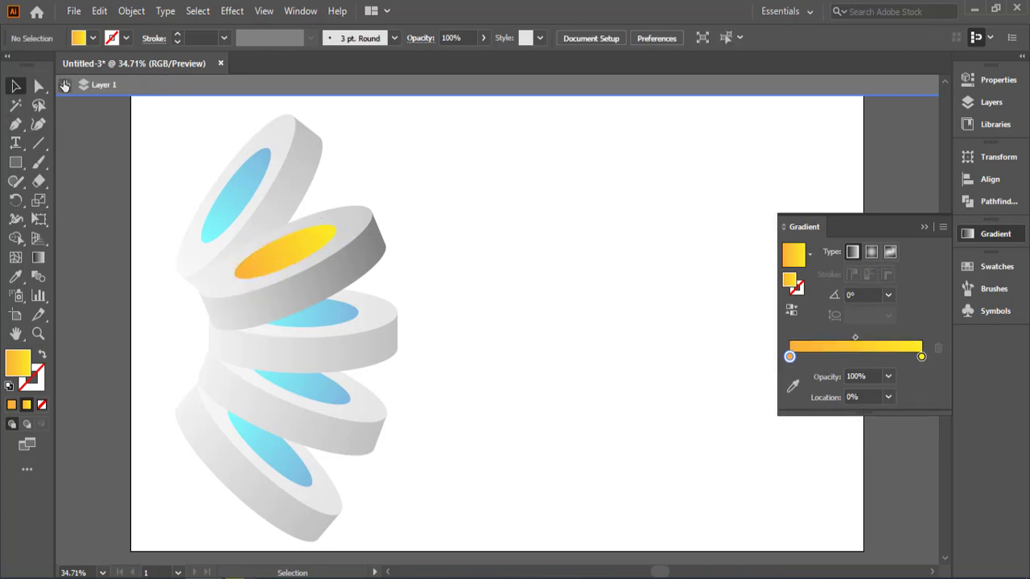
{"action": "left_click", "coordinate": [65, 85]}
Step: Recolor the level middle disc's inner ellipse with a violet-to-magenta-purple gradient and exit the group's isolation
{"action": "double_click", "coordinate": [322, 325]}
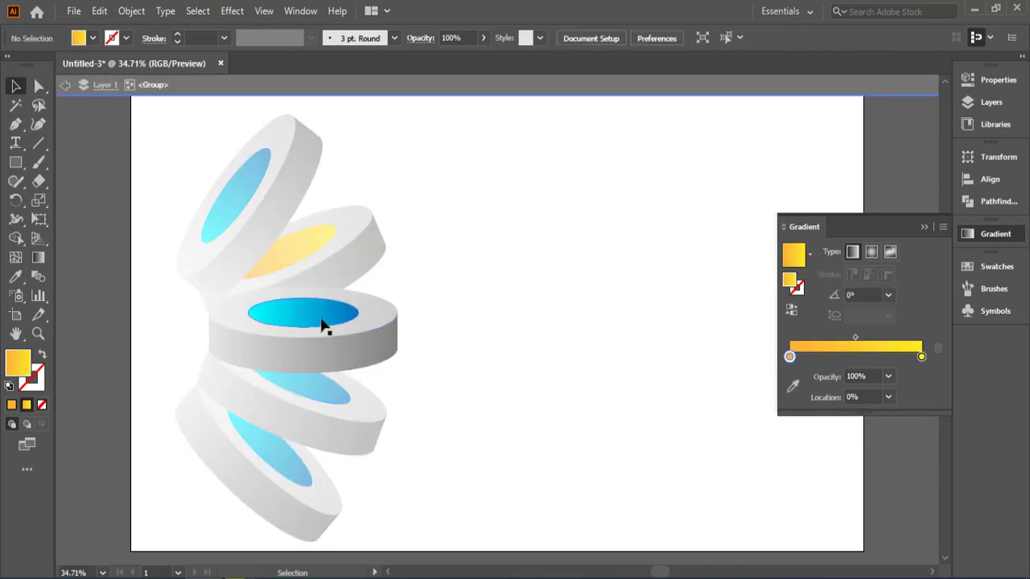
{"action": "left_click", "coordinate": [322, 325]}
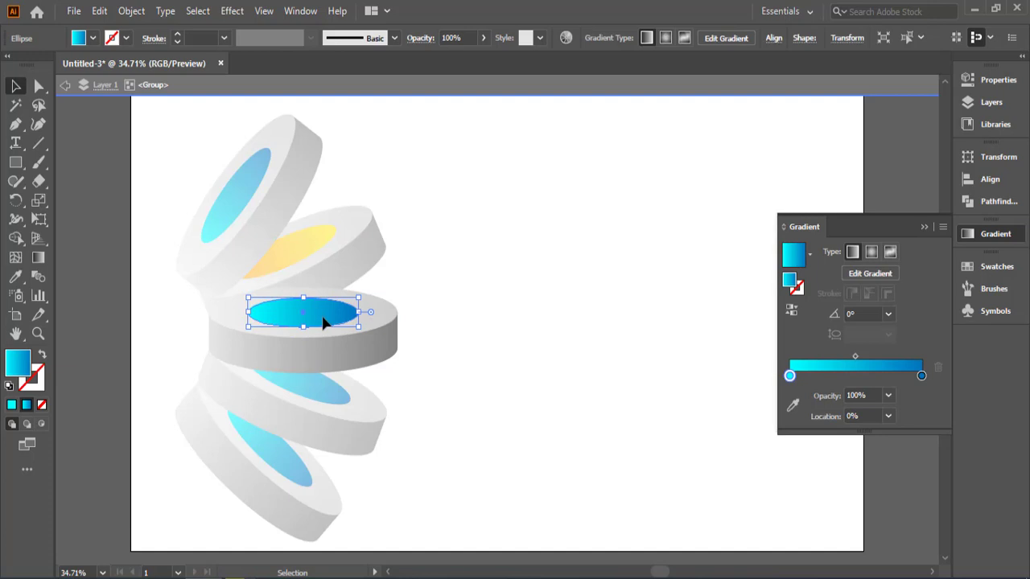
{"action": "left_click", "coordinate": [809, 254]}
{"action": "left_click", "coordinate": [809, 256]}
{"action": "left_click", "coordinate": [922, 376]}
{"action": "double_click", "coordinate": [922, 377]}
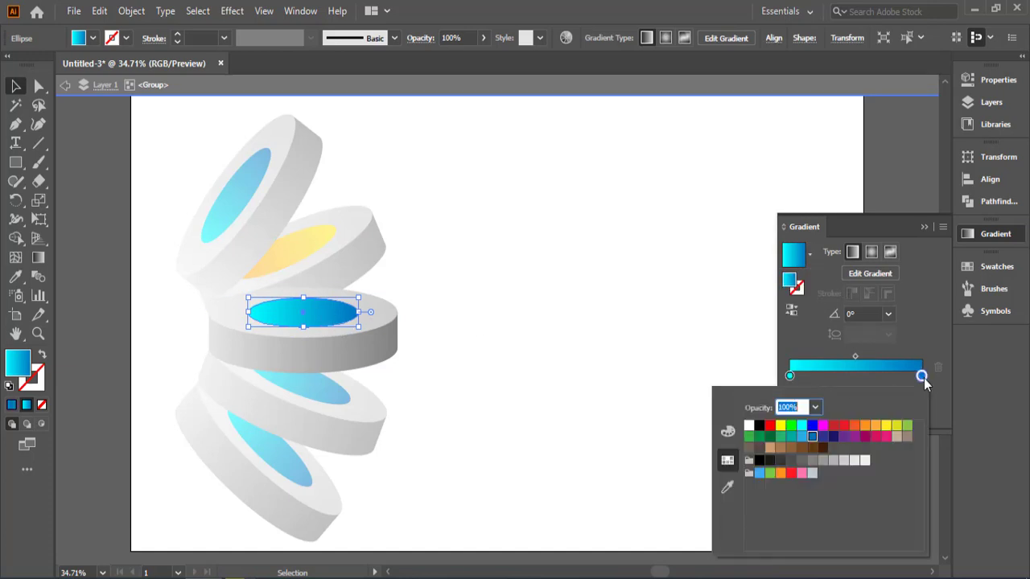
{"action": "left_click", "coordinate": [789, 376]}
{"action": "double_click", "coordinate": [789, 376]}
{"action": "left_click", "coordinate": [844, 436]}
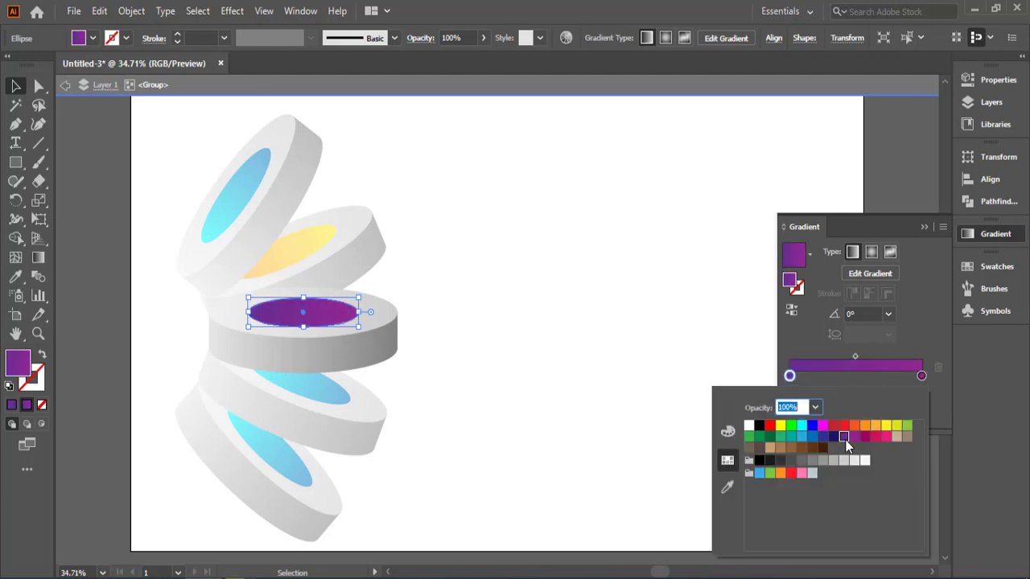
{"action": "left_click", "coordinate": [65, 85]}
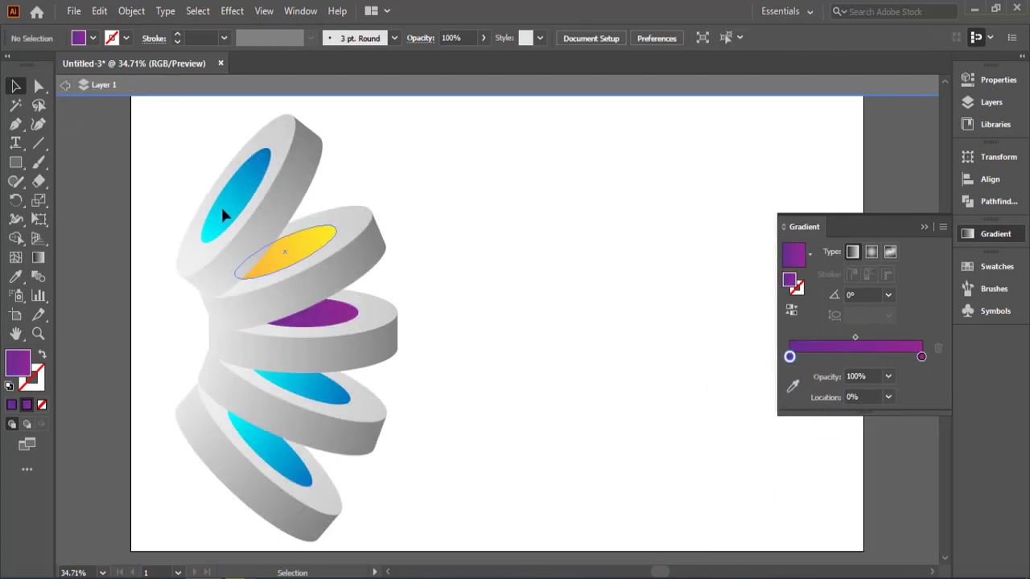
Step: Recolor the fourth disc's inner ellipse with a gradient from dark green to lighter green, and leave isolation mode
{"action": "double_click", "coordinate": [334, 405]}
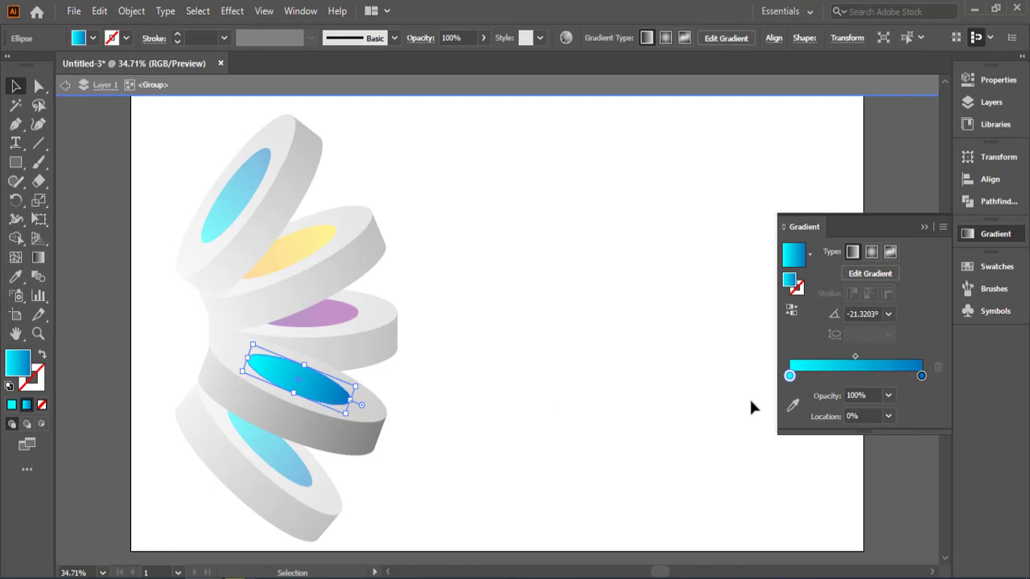
{"action": "double_click", "coordinate": [921, 376]}
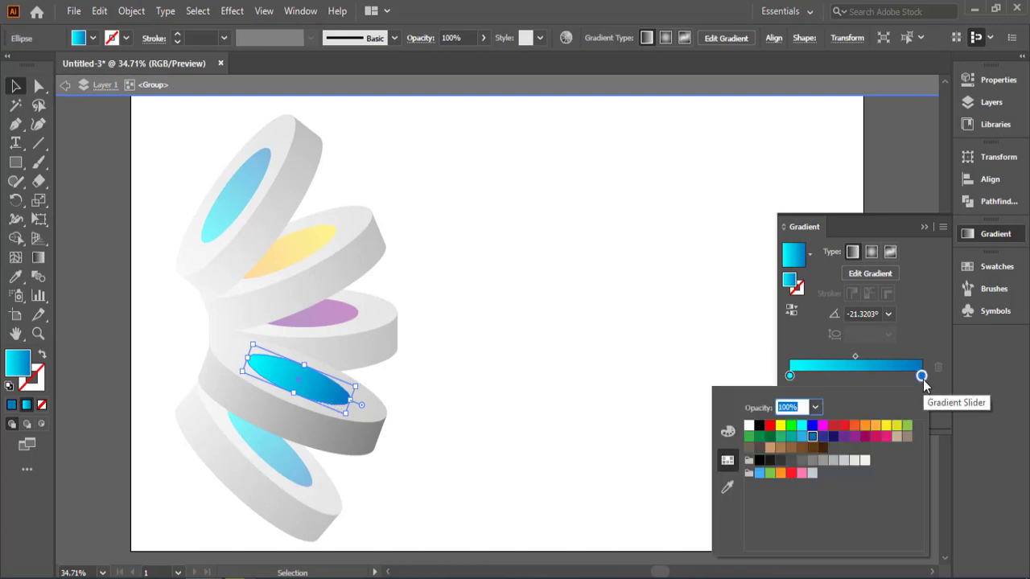
{"action": "left_click", "coordinate": [750, 437]}
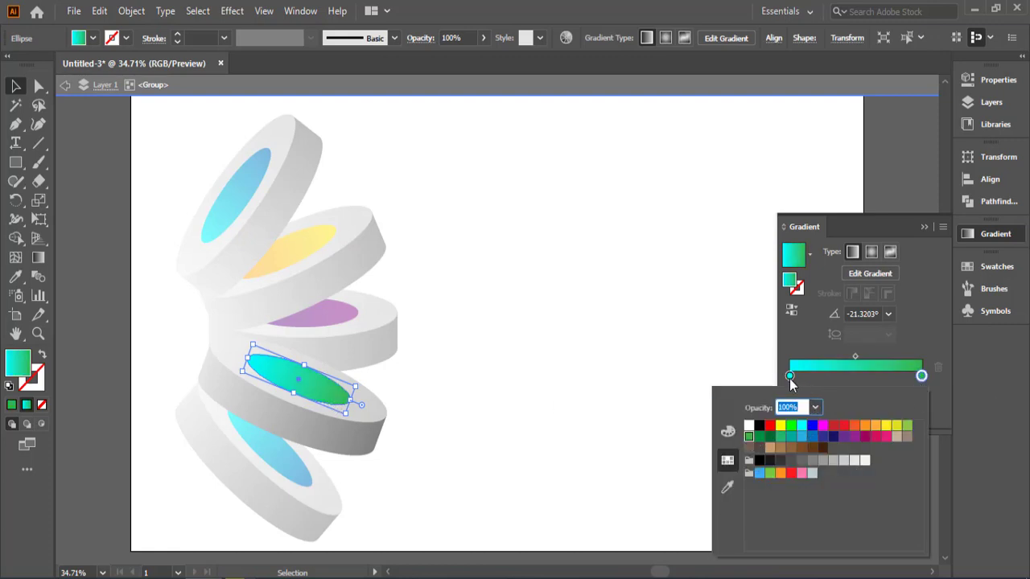
{"action": "double_click", "coordinate": [790, 376]}
{"action": "left_click", "coordinate": [760, 437]}
{"action": "double_click", "coordinate": [619, 370]}
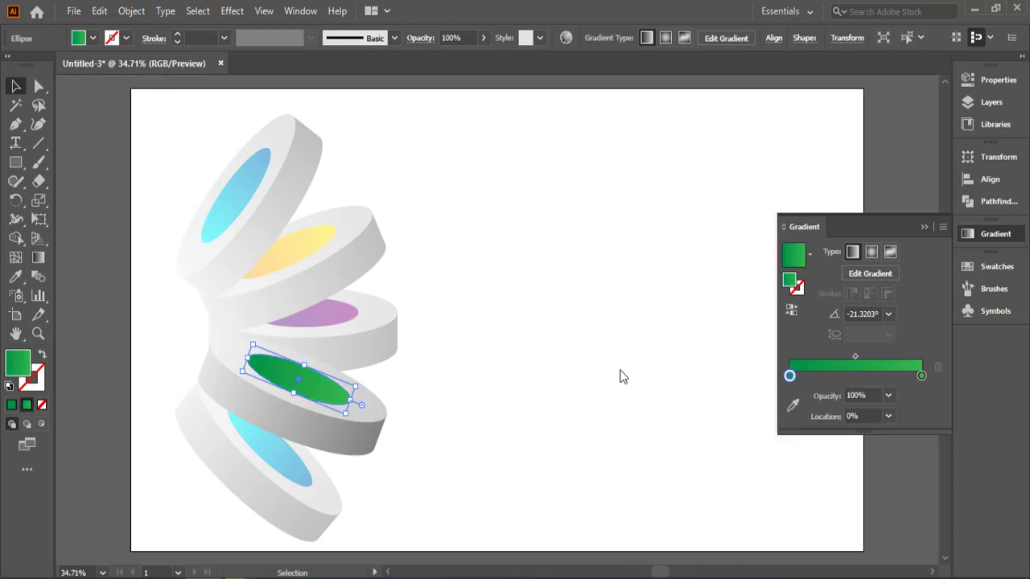
Step: Recolor the bottom disc's inner ellipse with a two-stop gradient from orange (R=241 G=90 B=36) to red, and leave its group
{"action": "double_click", "coordinate": [288, 471]}
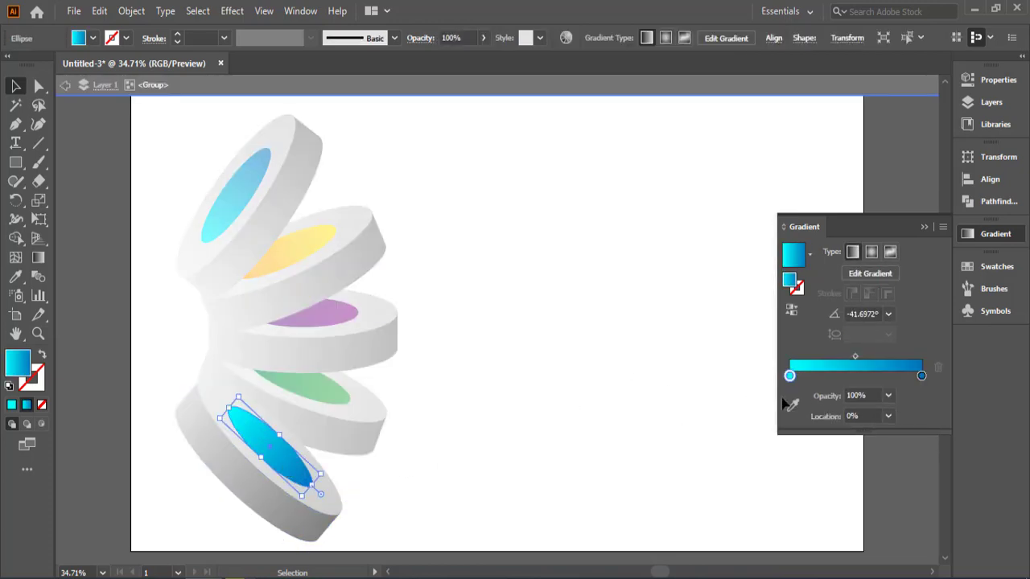
{"action": "double_click", "coordinate": [918, 378]}
{"action": "left_click", "coordinate": [935, 372]}
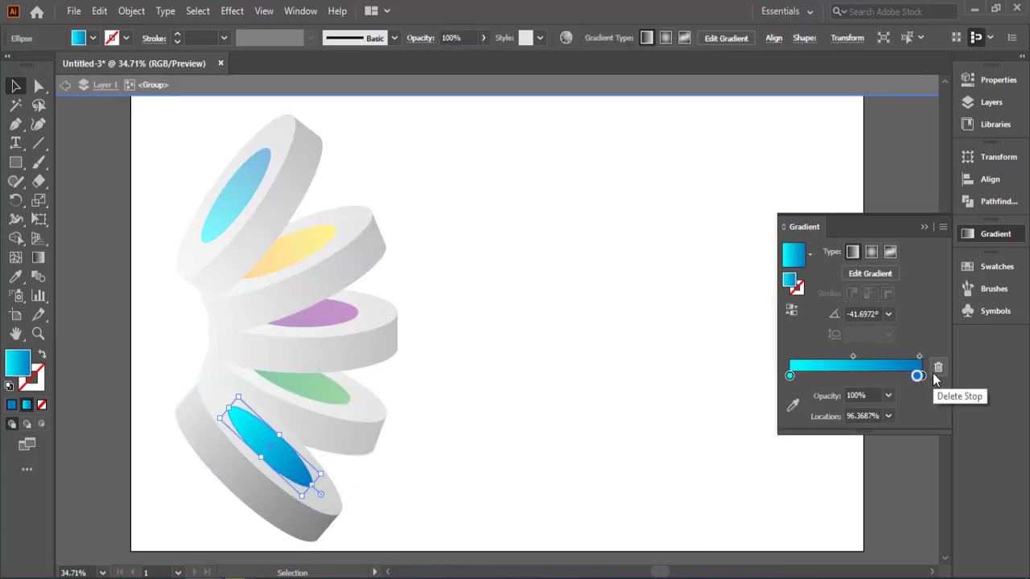
{"action": "left_click", "coordinate": [935, 371]}
{"action": "double_click", "coordinate": [922, 377]}
{"action": "left_click", "coordinate": [841, 426]}
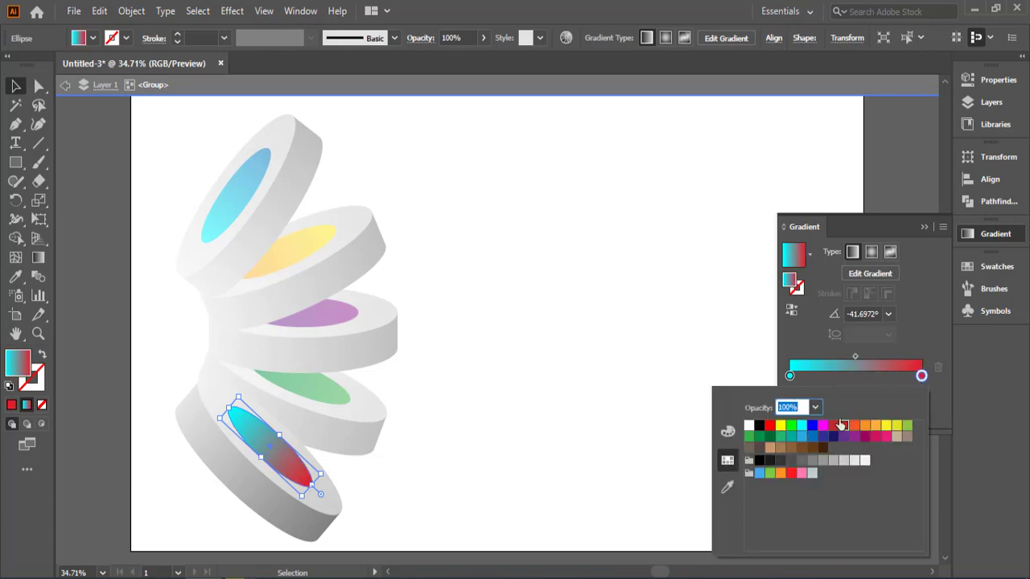
{"action": "double_click", "coordinate": [790, 376]}
{"action": "left_click", "coordinate": [855, 426]}
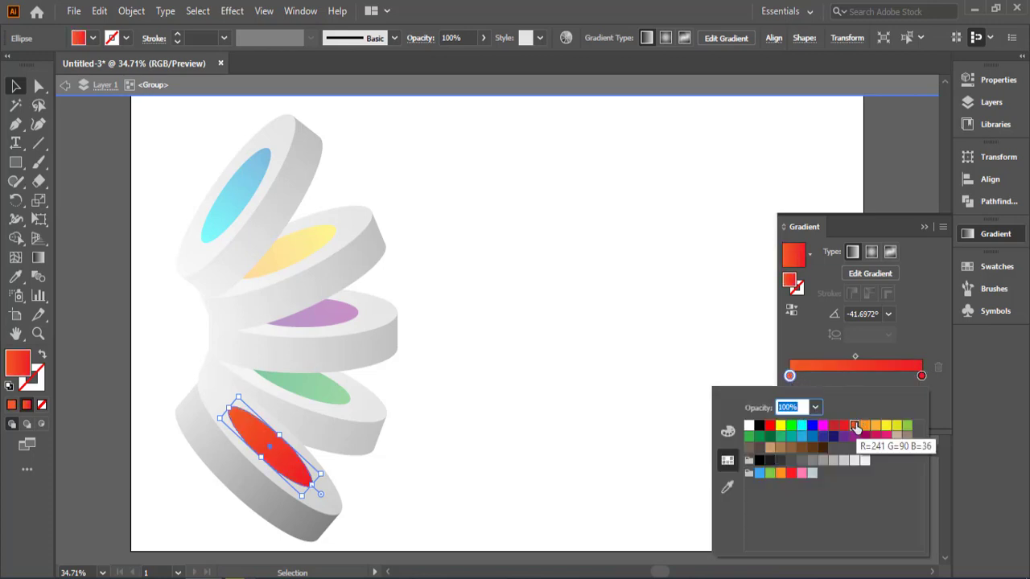
{"action": "left_click", "coordinate": [64, 86]}
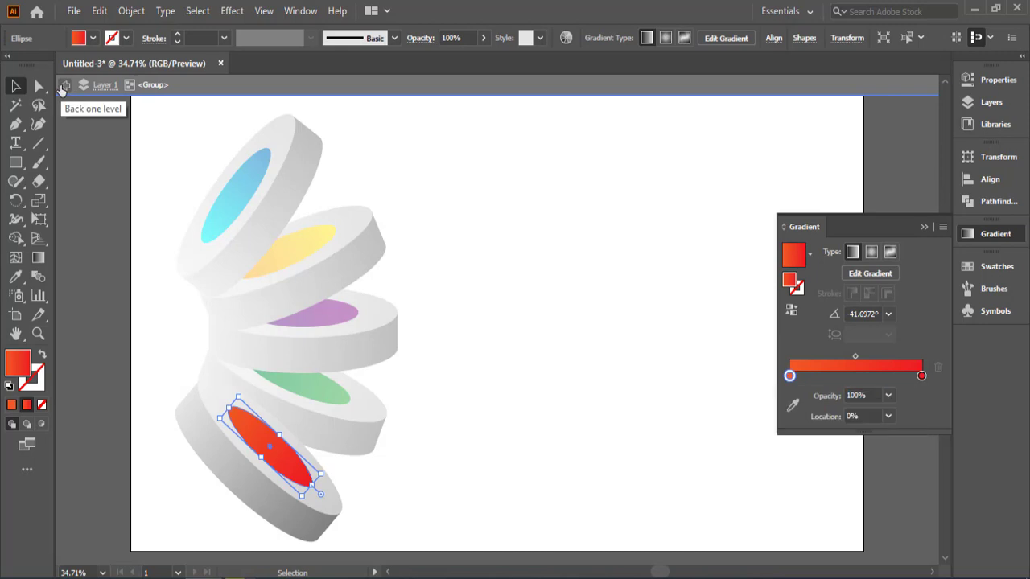
{"action": "left_click", "coordinate": [63, 86]}
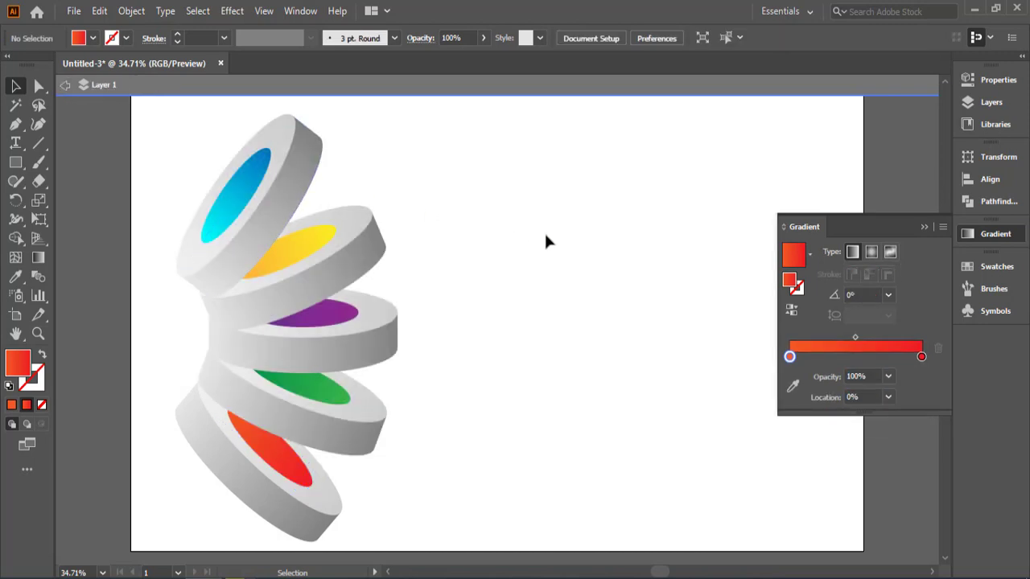
{"action": "left_click", "coordinate": [18, 164]}
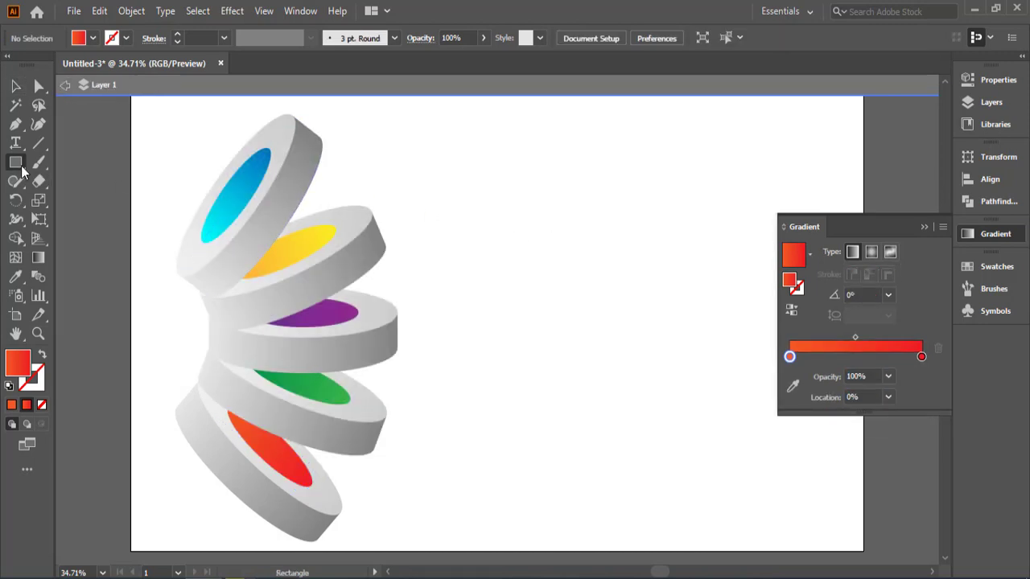
{"action": "left_click_drag", "start_coordinate": [611, 227], "coordinate": [568, 259]}
{"action": "key", "text": "ctrl+z"}
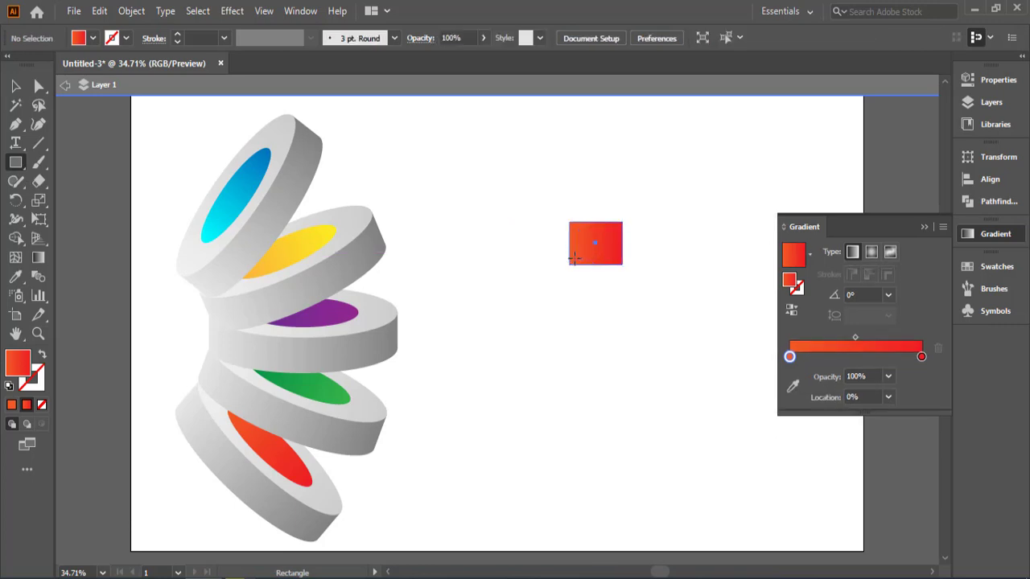
Step: Draw a small flat ellipse on the empty area beside the discs and fill it with the white-to-black linear gradient
{"action": "left_click_drag", "start_coordinate": [16, 162], "coordinate": [77, 200]}
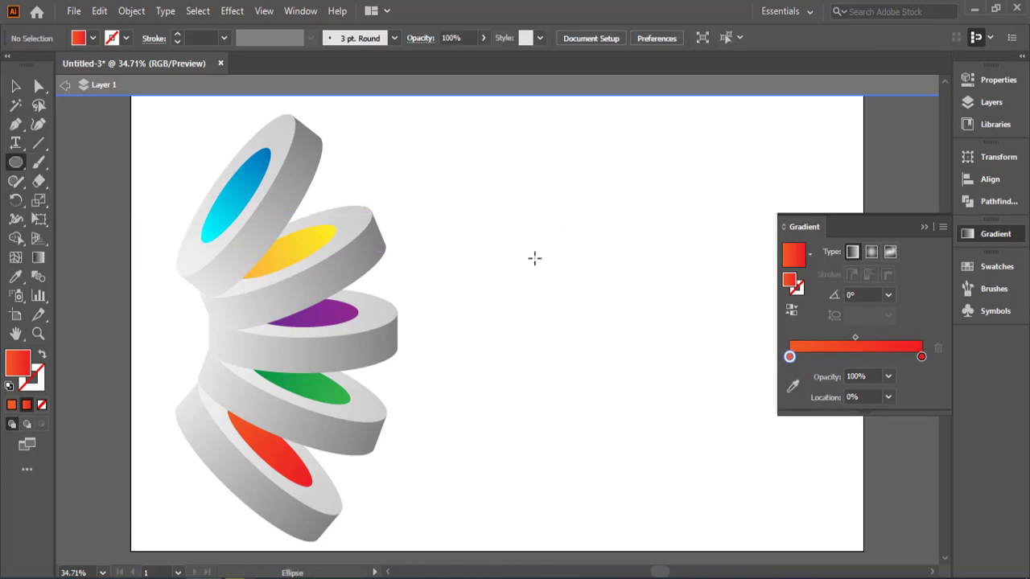
{"action": "left_click_drag", "start_coordinate": [564, 252], "coordinate": [506, 286]}
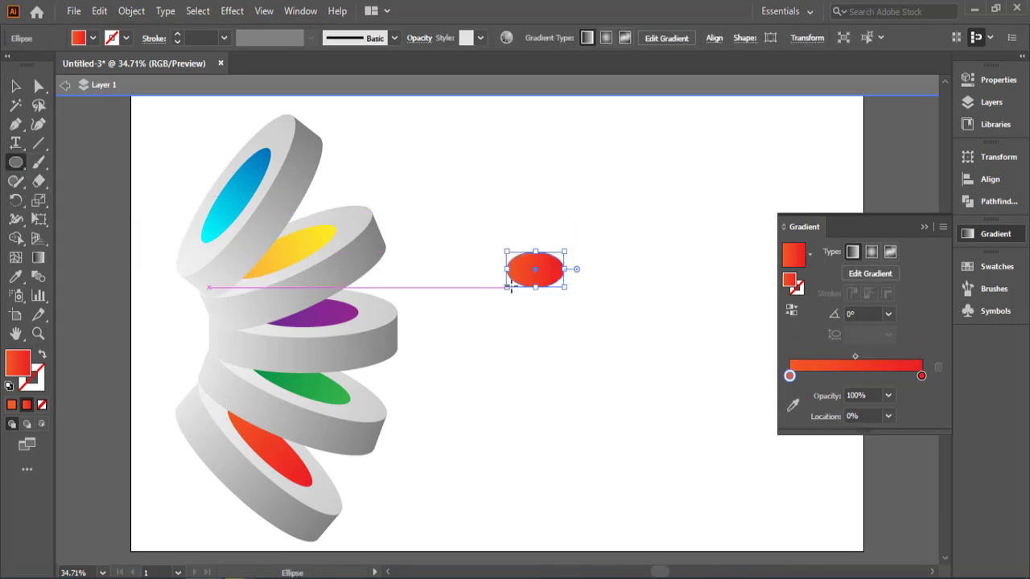
{"action": "left_click", "coordinate": [810, 255]}
{"action": "scroll", "coordinate": [736, 297], "scroll_direction": "up", "scroll_amount": 1}
{"action": "left_click", "coordinate": [737, 288]}
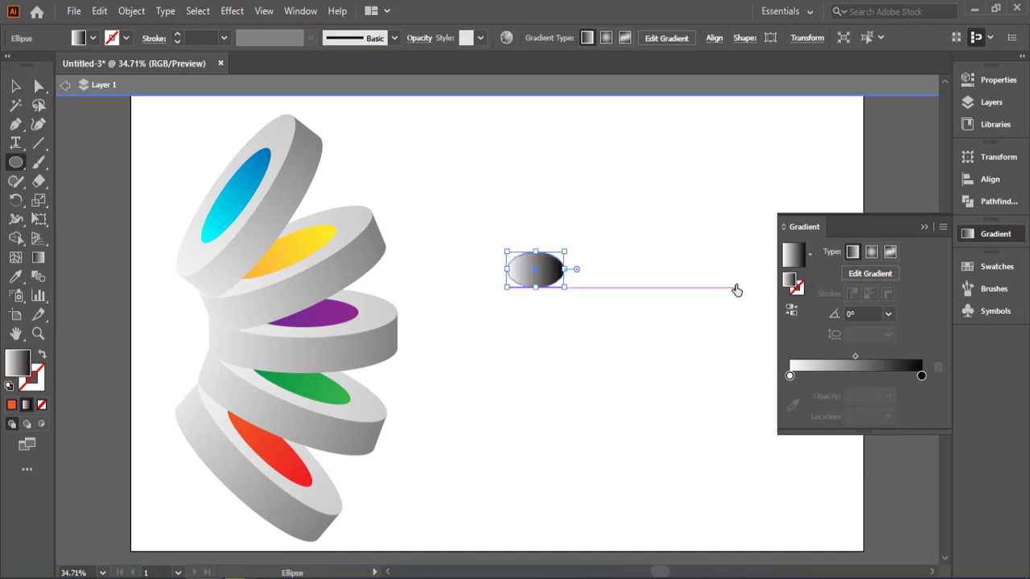
Step: Set the opacity of the white stop in the small ellipse's gradient to 0% and close the gradient settings
{"action": "left_click", "coordinate": [791, 374]}
{"action": "left_click", "coordinate": [889, 395]}
{"action": "left_click", "coordinate": [910, 206]}
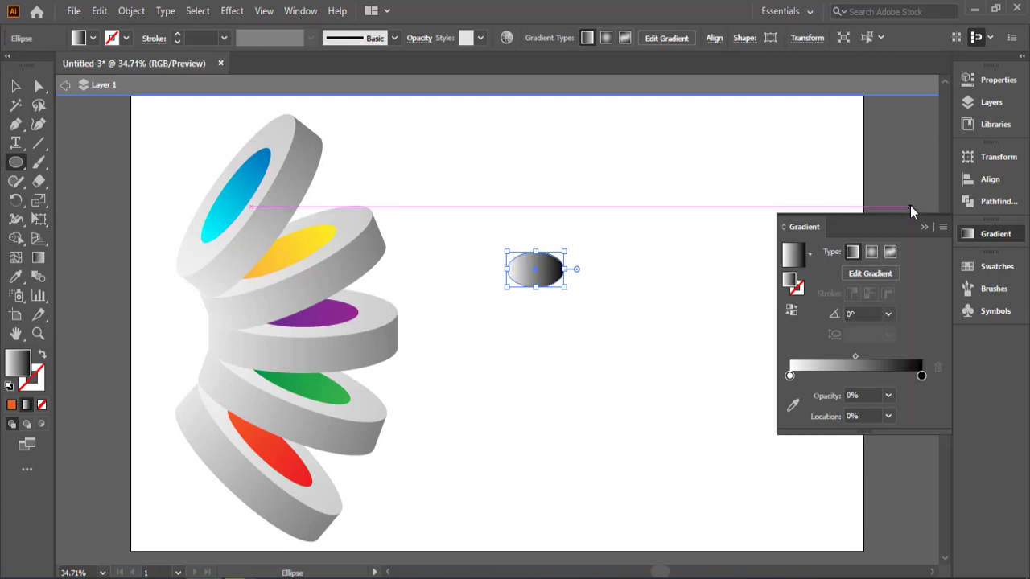
{"action": "left_click", "coordinate": [791, 375]}
{"action": "left_click", "coordinate": [888, 396]}
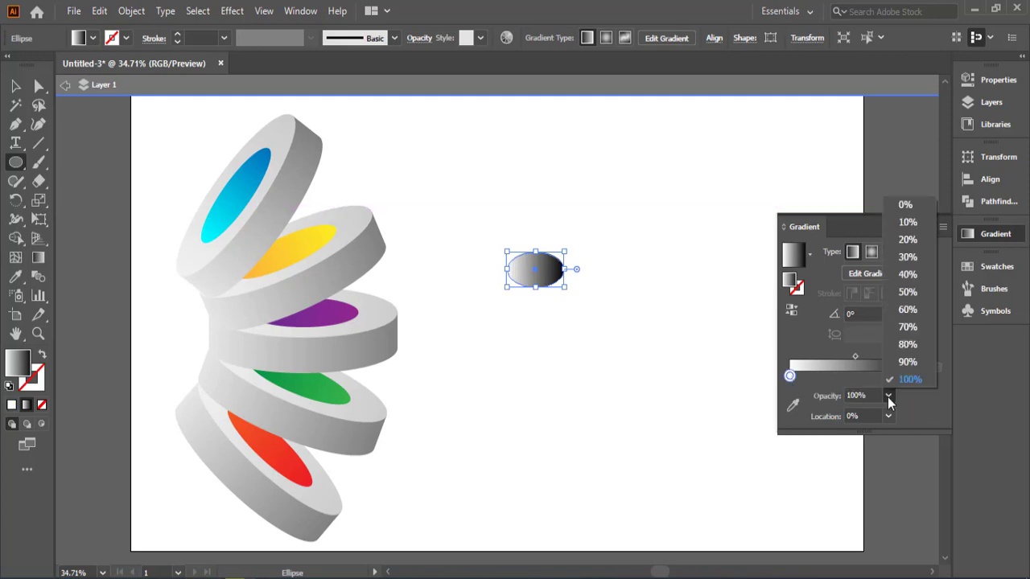
{"action": "left_click", "coordinate": [899, 203]}
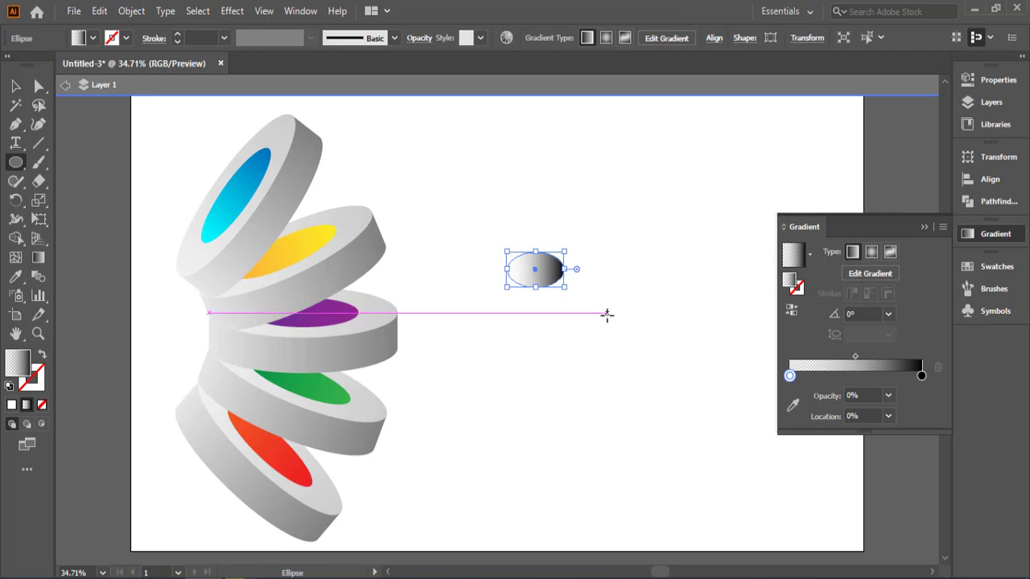
{"action": "left_click", "coordinate": [923, 228]}
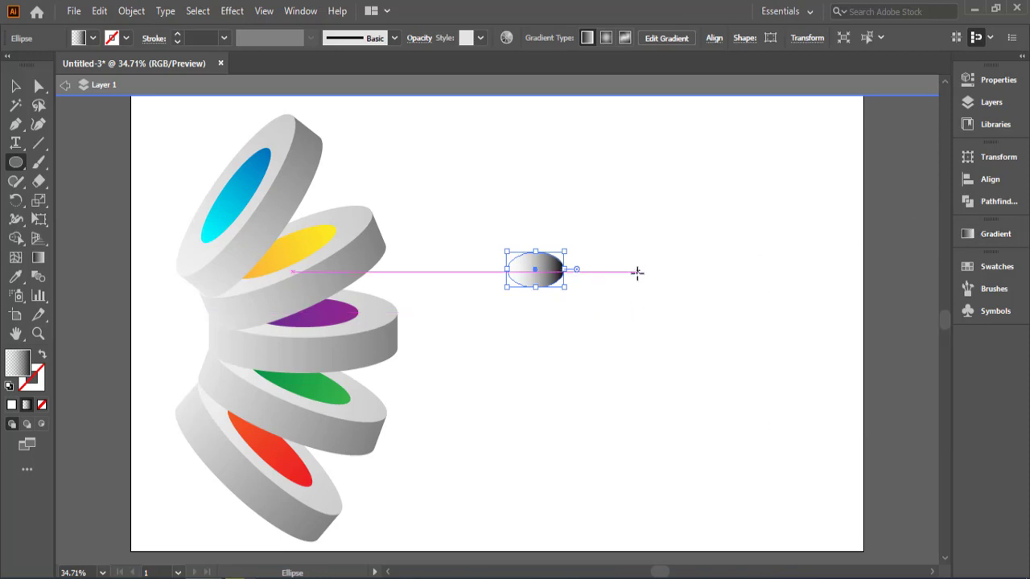
Step: Set the small ellipse's blending mode to Multiply and exit isolation mode
{"action": "left_click", "coordinate": [419, 38]}
{"action": "left_click", "coordinate": [318, 65]}
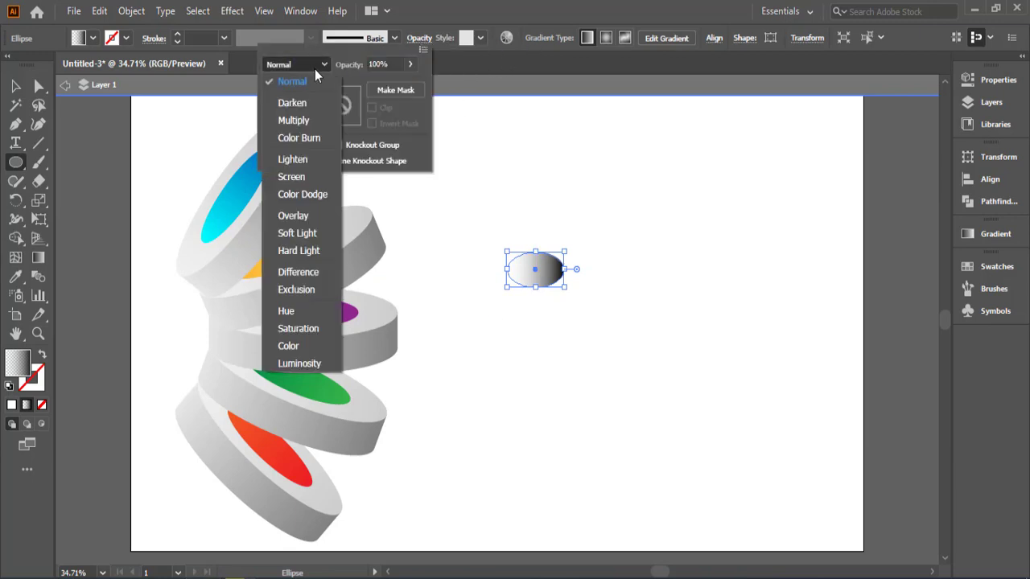
{"action": "left_click", "coordinate": [309, 118]}
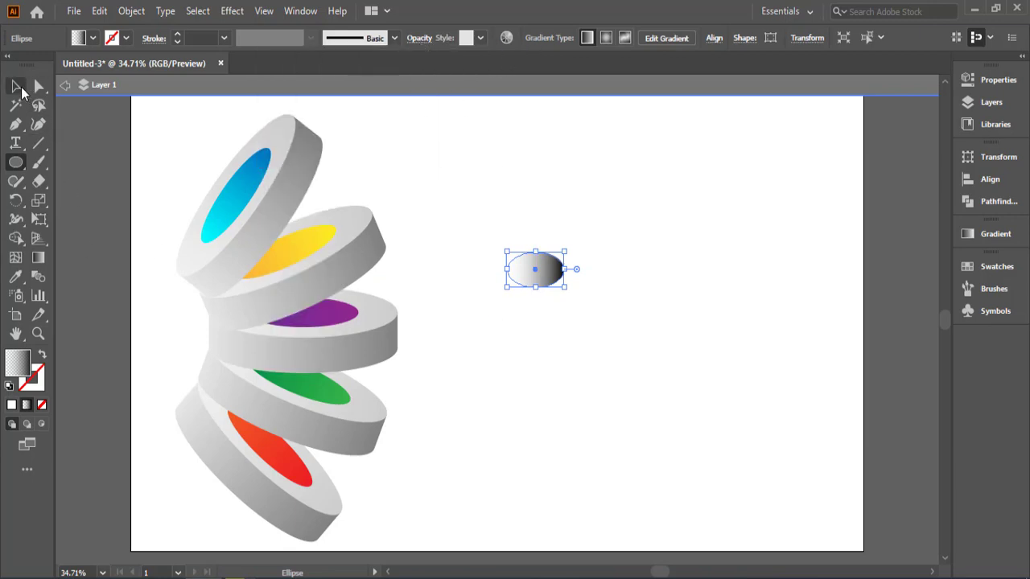
{"action": "left_click", "coordinate": [65, 85]}
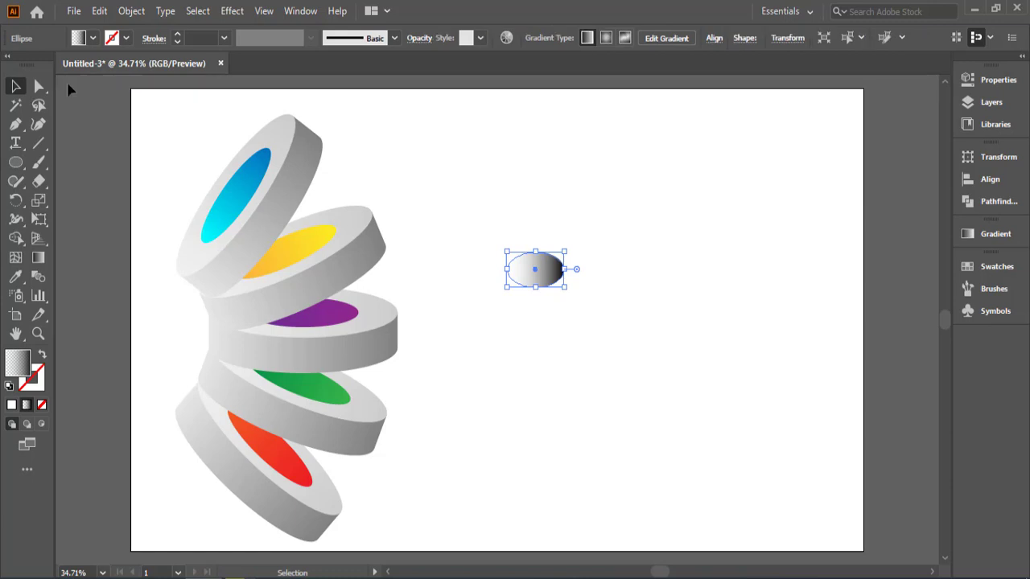
Step: Place the ellipse, tilted along the yellow disc, where the blue disc overlaps it, and bring the blue disc's group to the front
{"action": "left_click_drag", "start_coordinate": [541, 272], "coordinate": [292, 260]}
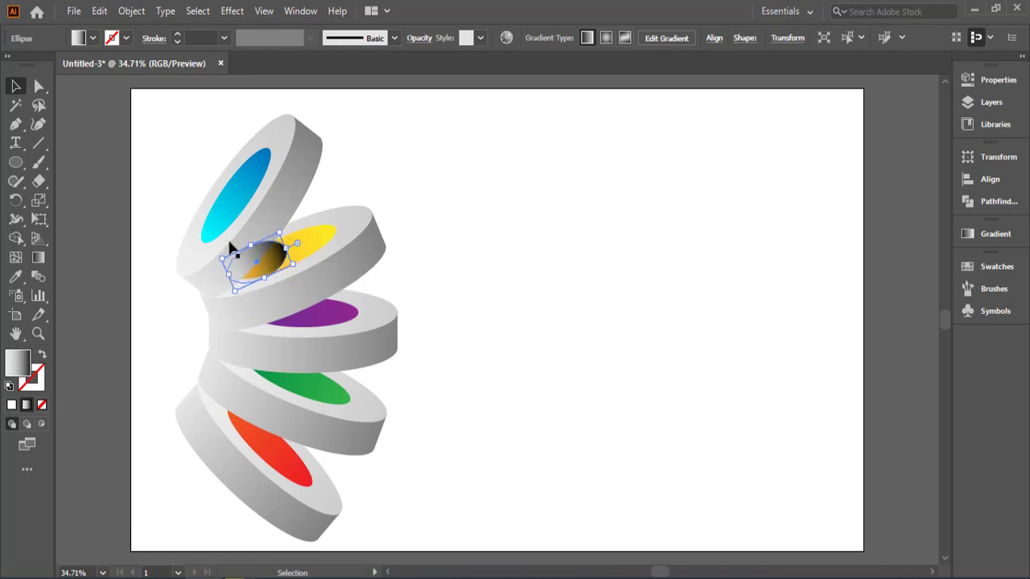
{"action": "left_click", "coordinate": [177, 214]}
{"action": "left_click", "coordinate": [223, 231]}
{"action": "right_click", "coordinate": [229, 219]}
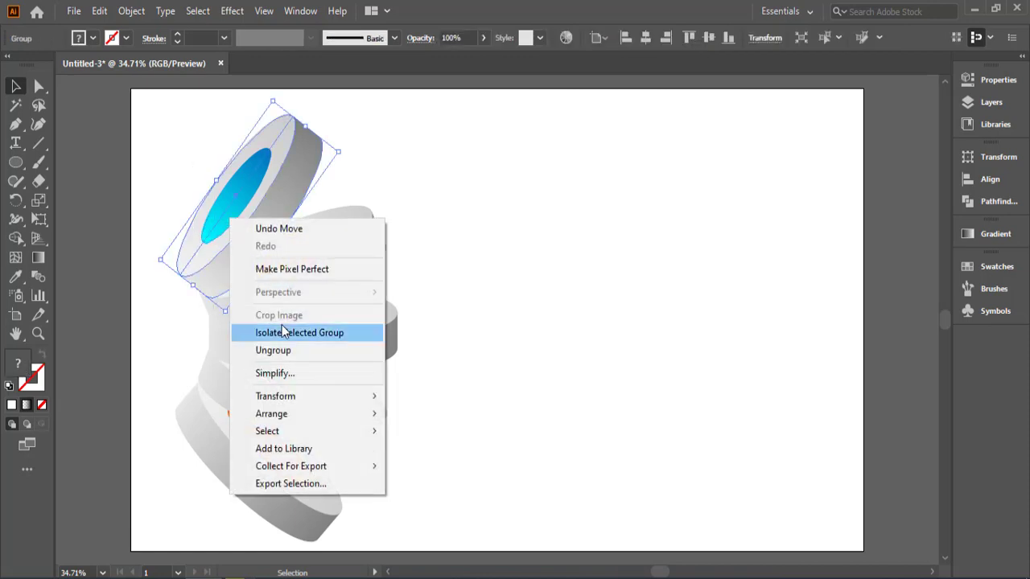
{"action": "mouse_move", "coordinate": [302, 399]}
{"action": "mouse_move", "coordinate": [338, 413]}
{"action": "left_click", "coordinate": [432, 415]}
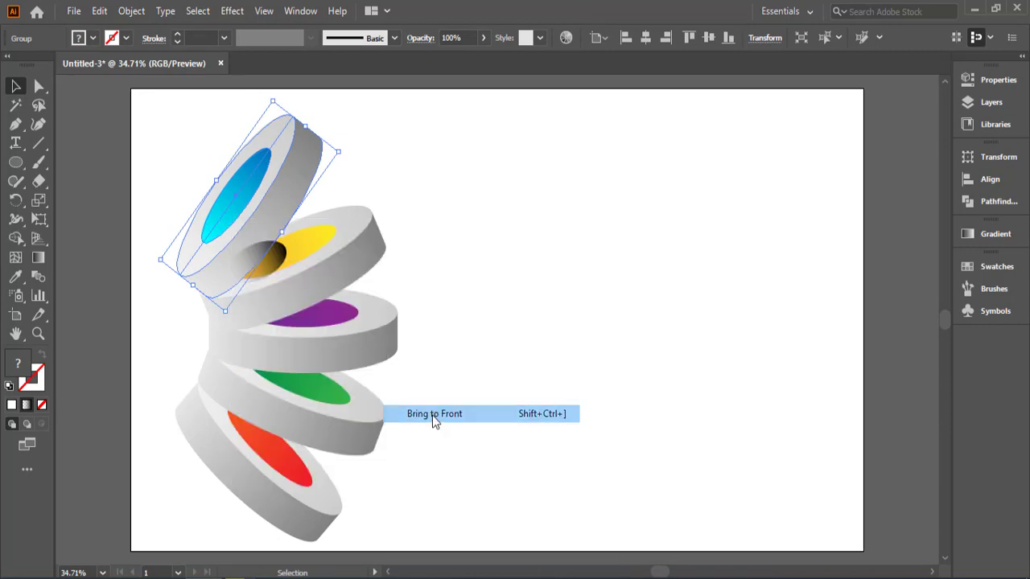
{"action": "left_click", "coordinate": [596, 366]}
Step: Apply a Gaussian Blur with a radius of about 26 pixels to the shadow ellipse on the yellow disc
{"action": "left_click", "coordinate": [273, 254]}
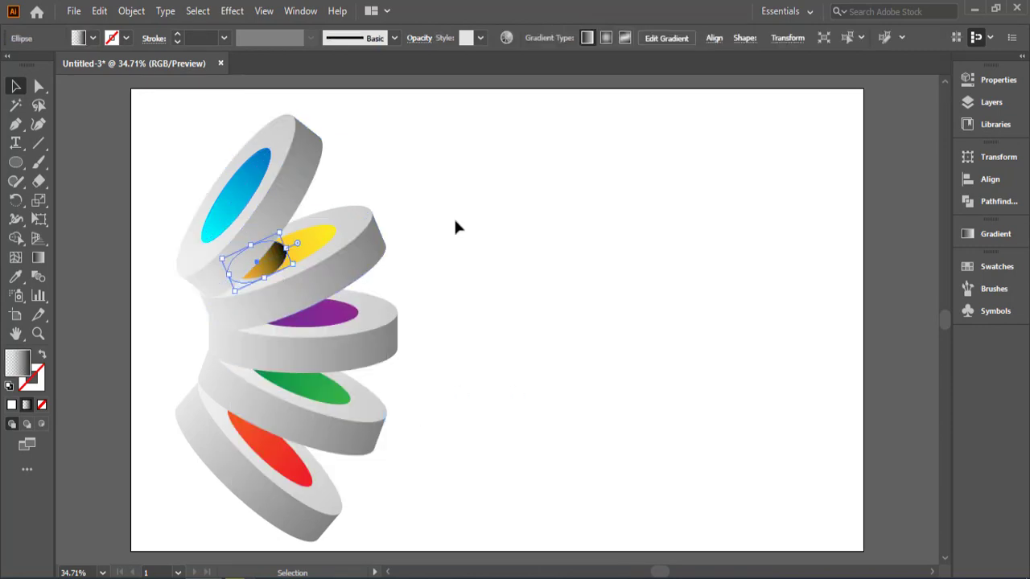
{"action": "left_click", "coordinate": [232, 11]}
{"action": "mouse_move", "coordinate": [270, 278]}
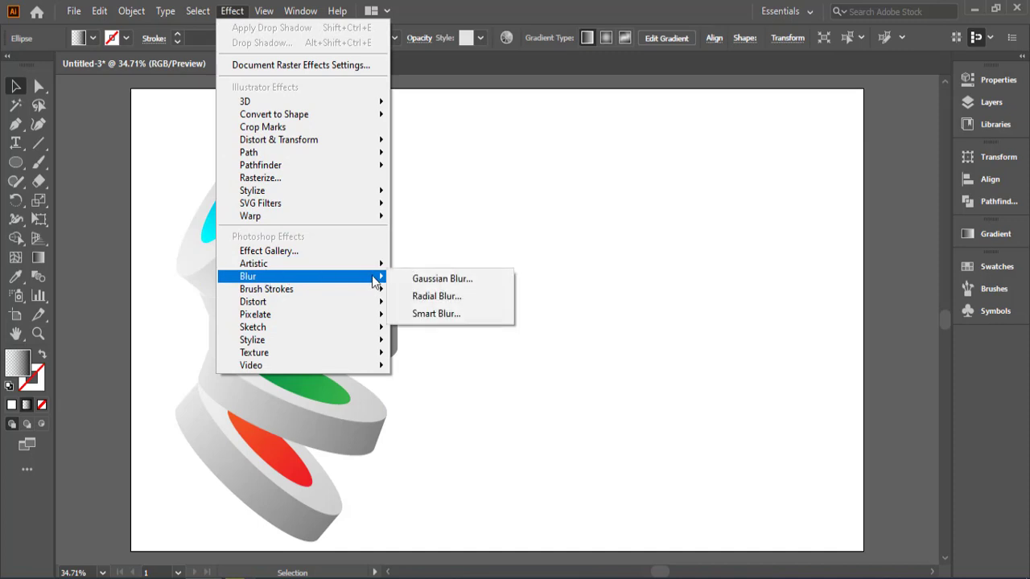
{"action": "left_click", "coordinate": [398, 278]}
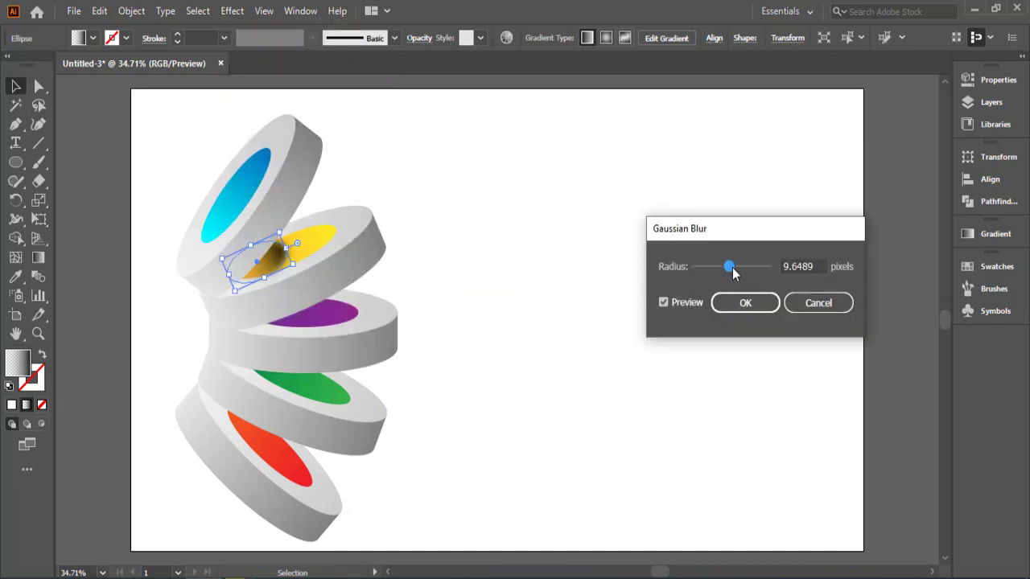
{"action": "left_click_drag", "start_coordinate": [732, 274], "coordinate": [740, 273]}
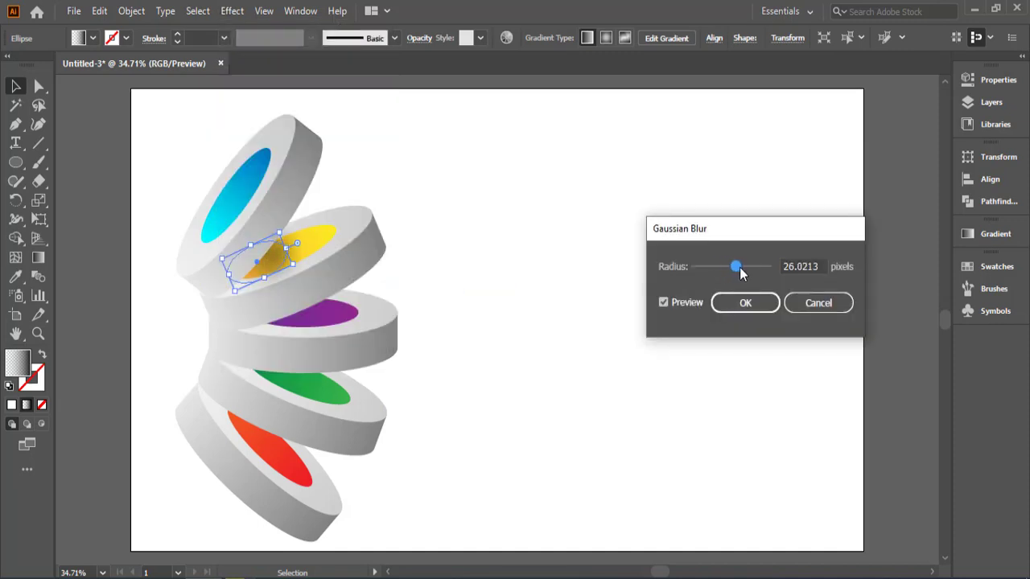
{"action": "left_click", "coordinate": [746, 305]}
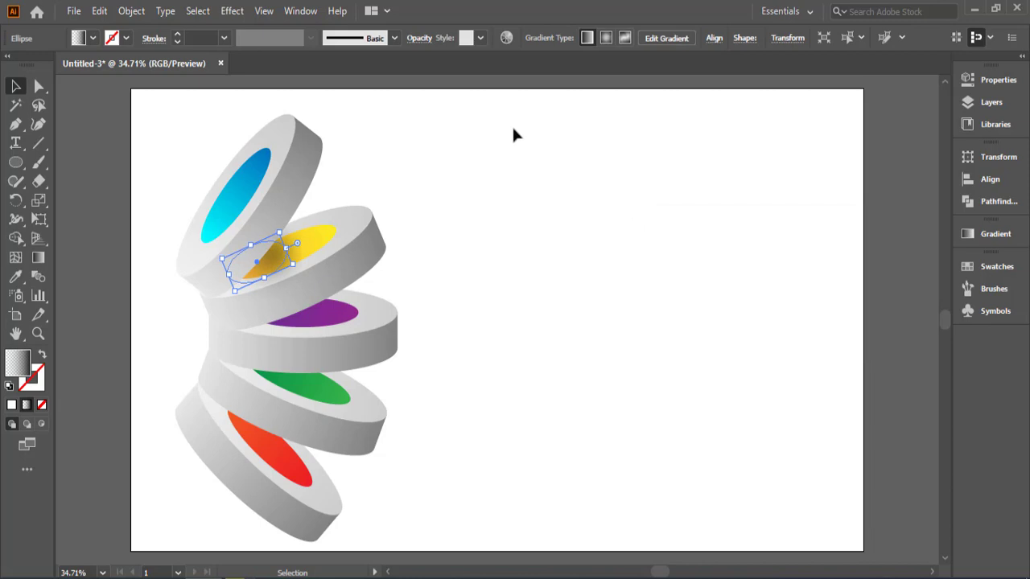
Step: Set the blurred shadow ellipse's blending mode to Multiply and its opacity to 77%
{"action": "left_click", "coordinate": [419, 38]}
{"action": "left_click", "coordinate": [306, 64]}
{"action": "left_click", "coordinate": [309, 81]}
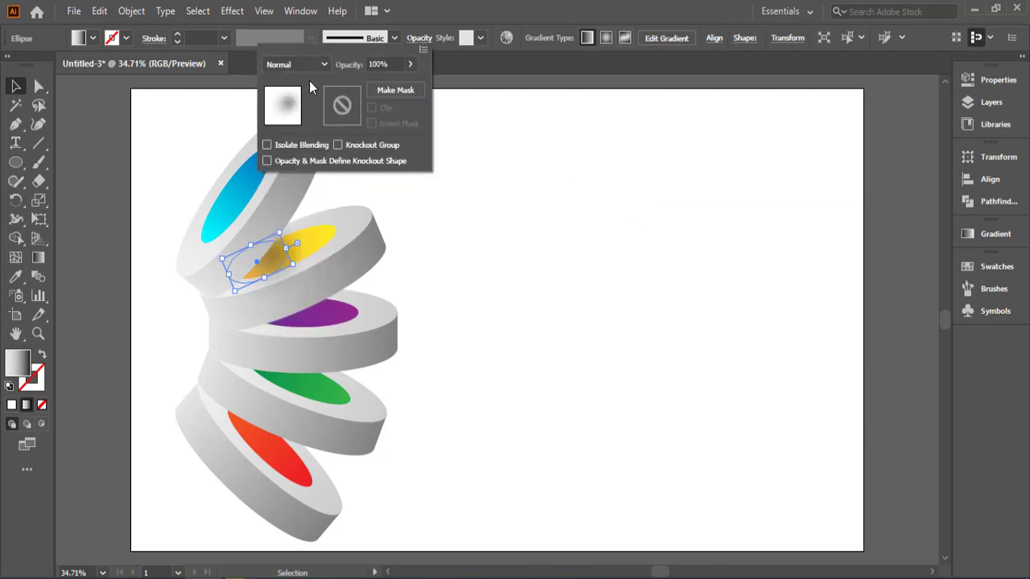
{"action": "left_click", "coordinate": [304, 64]}
{"action": "left_click", "coordinate": [294, 120]}
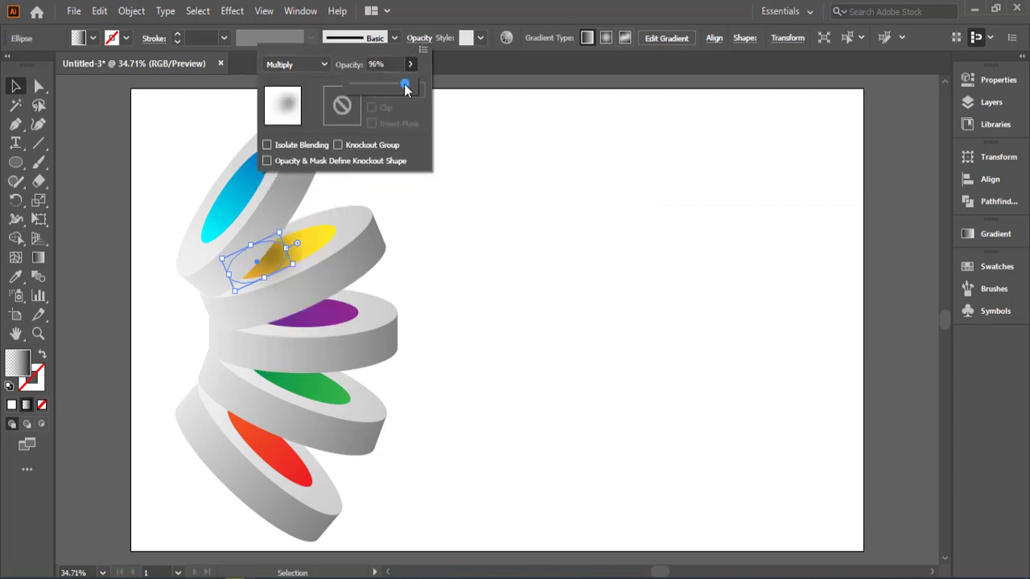
{"action": "left_click_drag", "start_coordinate": [404, 86], "coordinate": [394, 85]}
{"action": "left_click", "coordinate": [508, 86]}
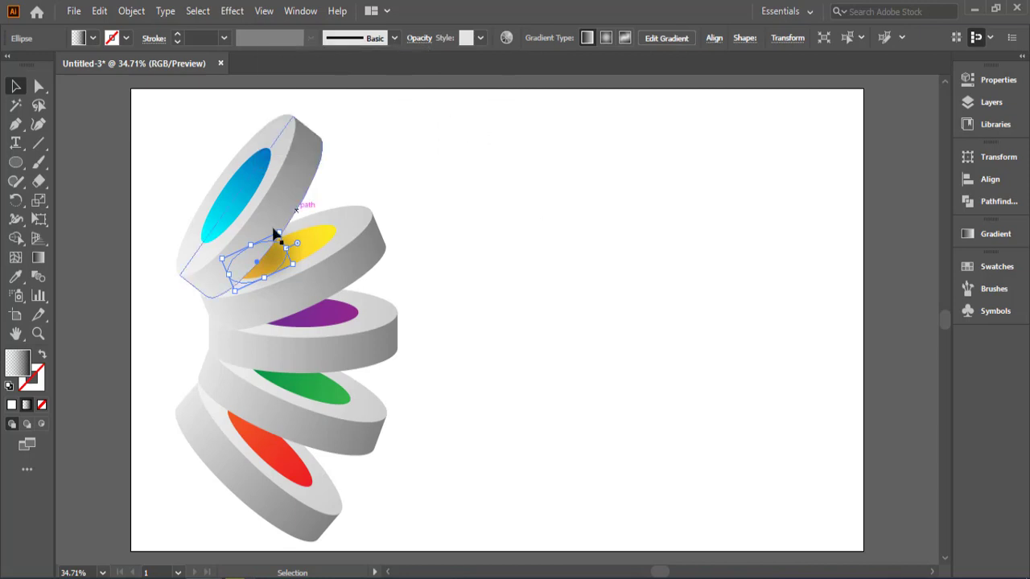
{"action": "left_click_drag", "start_coordinate": [273, 257], "coordinate": [291, 305]}
{"action": "left_click", "coordinate": [526, 305]}
{"action": "left_click", "coordinate": [540, 336]}
{"action": "key", "text": "ctrl+z"}
Step: Duplicate the yellow disc's shadow ellipse onto the purple center where the yellow disc overlaps it
{"action": "left_click", "coordinate": [383, 278]}
{"action": "left_click", "coordinate": [266, 265]}
{"action": "left_click_drag", "start_coordinate": [277, 263], "coordinate": [329, 307]}
{"action": "left_click", "coordinate": [499, 355]}
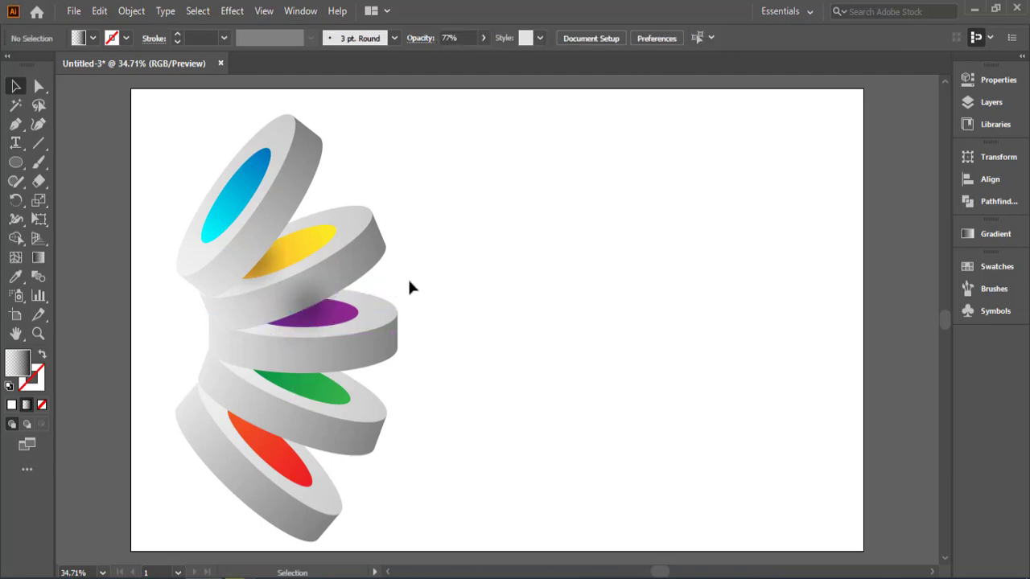
Step: Bring the blue disc, the yellow disc and the shadow between them to the front, above the purple disc's shadow
{"action": "left_click", "coordinate": [375, 265]}
{"action": "left_click", "coordinate": [432, 133]}
{"action": "left_click_drag", "start_coordinate": [432, 133], "coordinate": [258, 256]}
{"action": "right_click", "coordinate": [264, 247]}
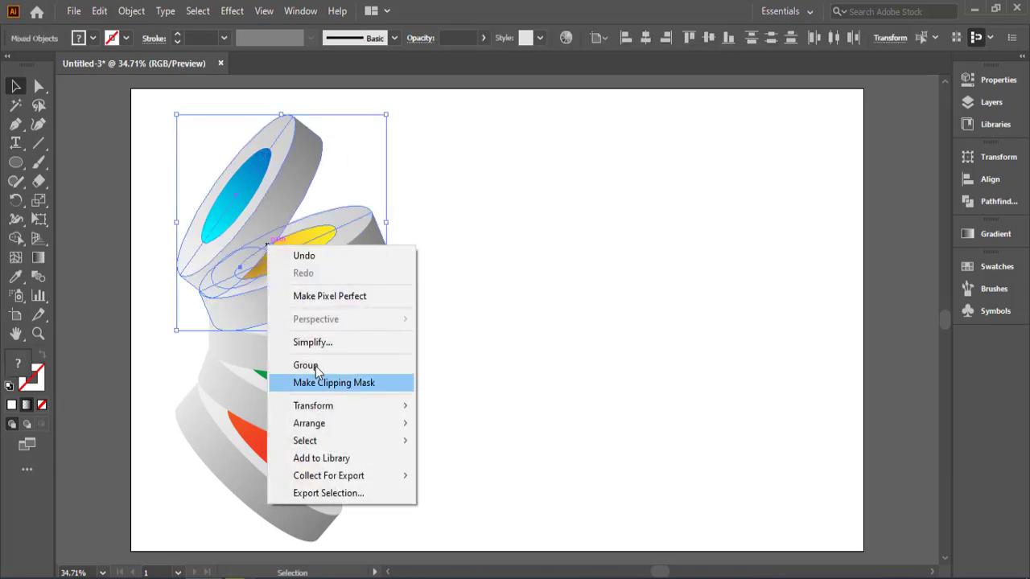
{"action": "left_click", "coordinate": [451, 421]}
{"action": "left_click", "coordinate": [487, 357]}
Step: Duplicate the purple disc's shadow onto the green center, tilted to follow the green disc
{"action": "left_click", "coordinate": [306, 324]}
{"action": "left_click_drag", "start_coordinate": [309, 322], "coordinate": [292, 392]}
{"action": "left_click", "coordinate": [528, 354]}
{"action": "left_click", "coordinate": [559, 399]}
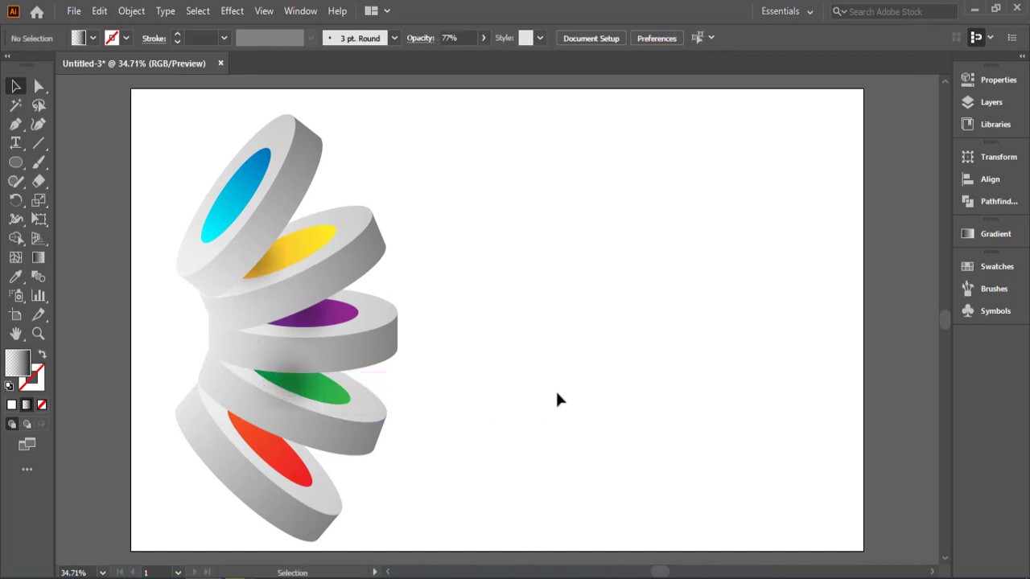
Step: Set the opacity of the green disc's shadow ellipse to 87%
{"action": "left_click", "coordinate": [290, 389]}
{"action": "left_click", "coordinate": [416, 37]}
{"action": "left_click", "coordinate": [410, 64]}
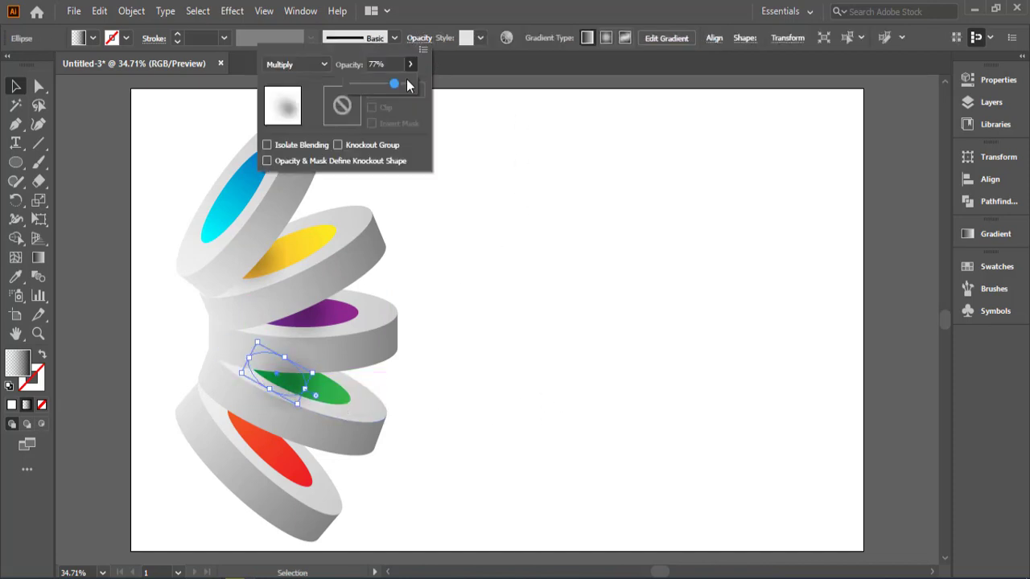
{"action": "left_click", "coordinate": [578, 269]}
{"action": "left_click", "coordinate": [553, 406]}
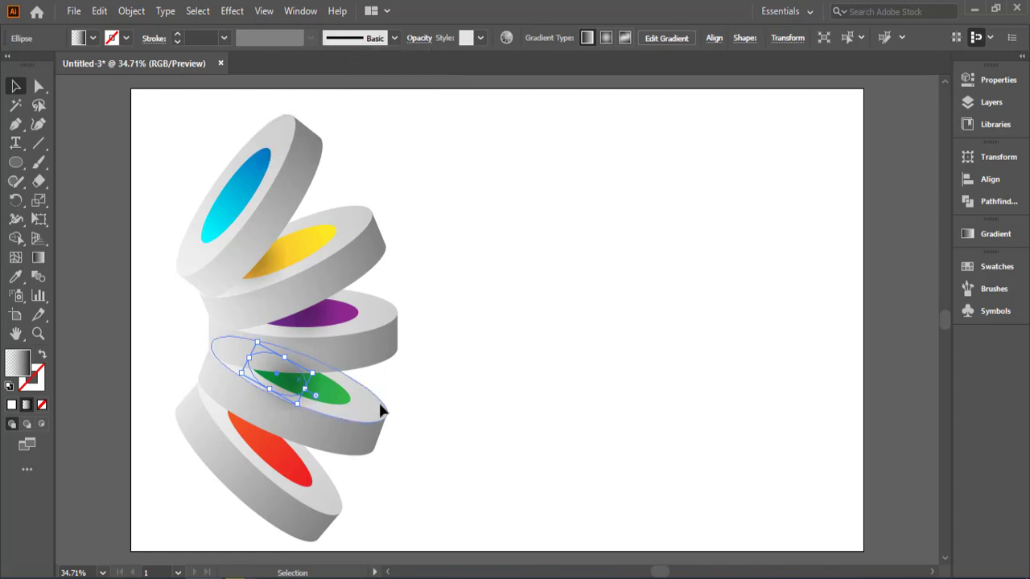
Step: Try to bring the blue, yellow and purple disc groups to the front without their shadow ellipses
{"action": "left_click", "coordinate": [269, 208]}
{"action": "left_click", "coordinate": [327, 285], "text": "shift"}
{"action": "left_click", "coordinate": [337, 357], "text": "shift"}
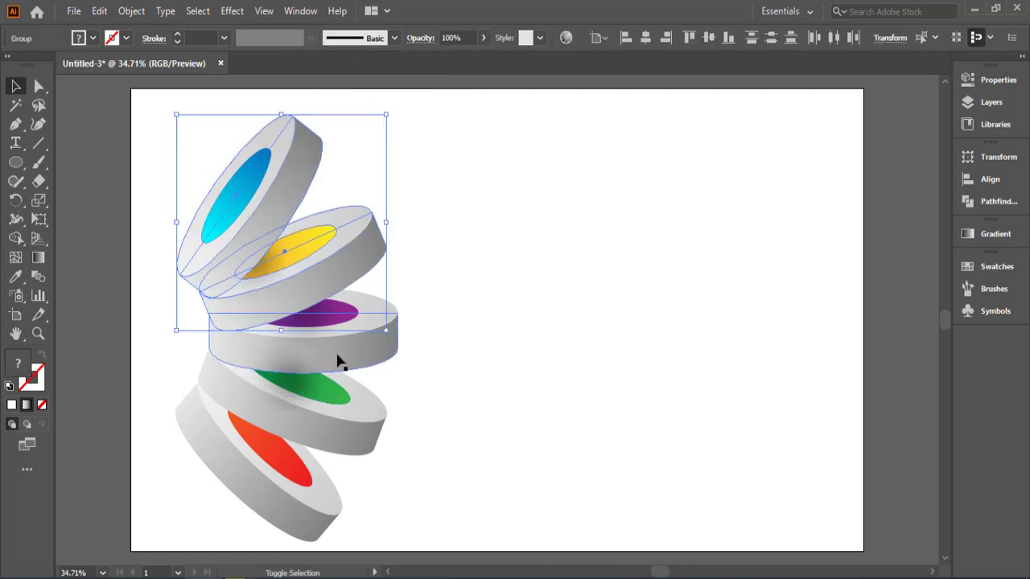
{"action": "right_click", "coordinate": [338, 358]}
{"action": "left_click", "coordinate": [515, 274]}
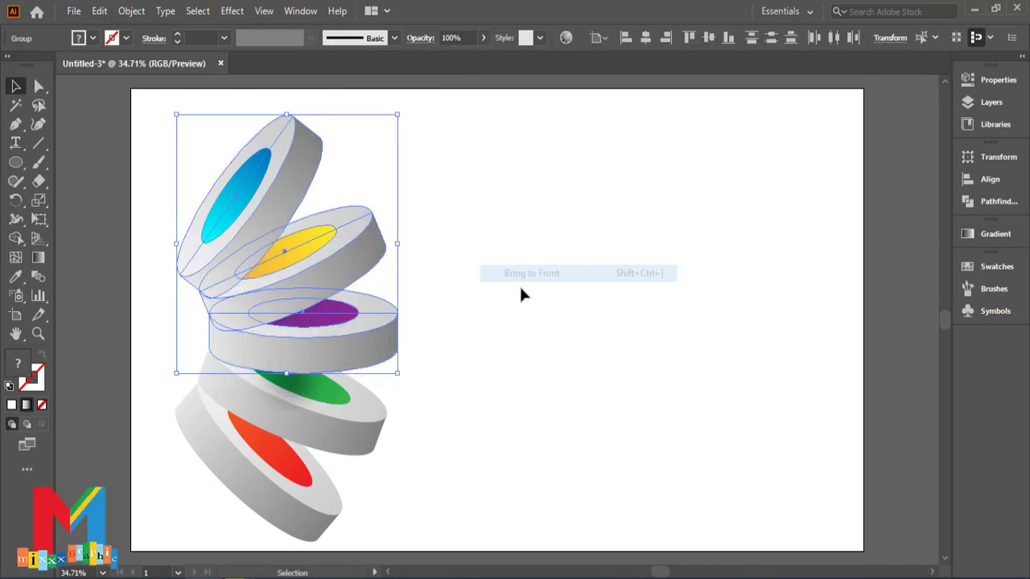
{"action": "left_click", "coordinate": [607, 366]}
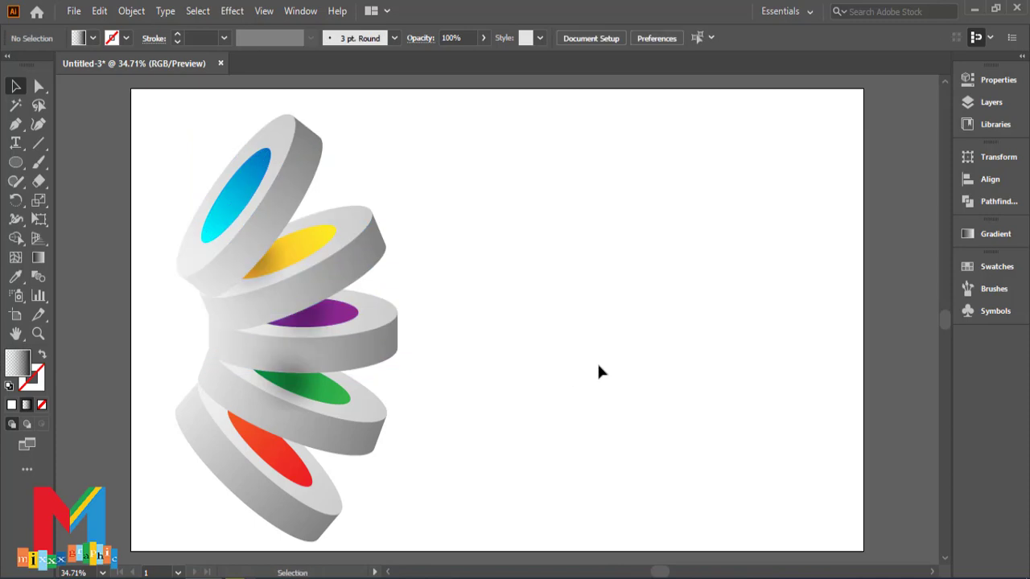
Step: Bring the blue, yellow and purple discs together with their two shadow ellipses to the front, above the green disc's shadow
{"action": "left_click", "coordinate": [265, 258]}
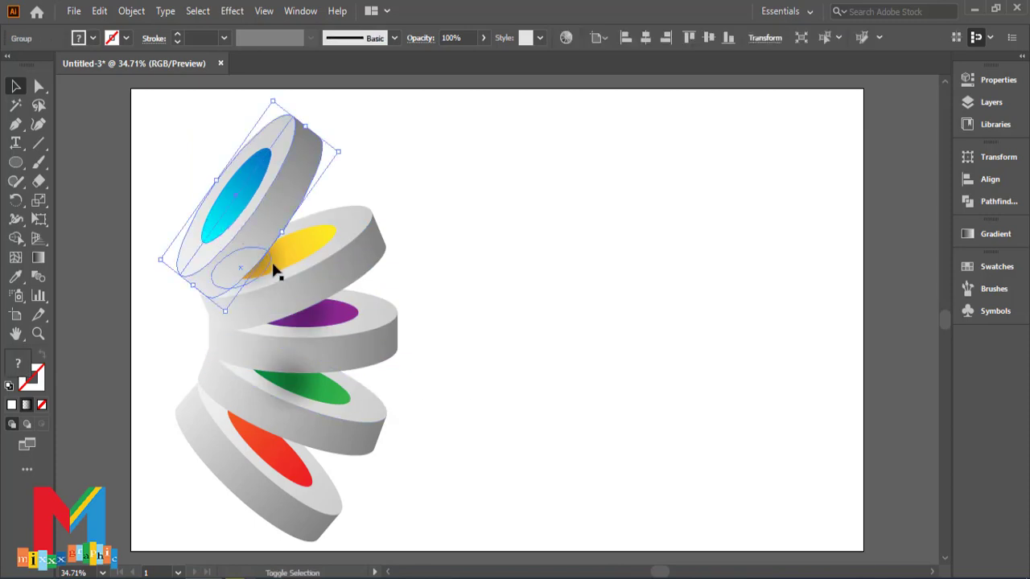
{"action": "left_click", "coordinate": [272, 264], "text": "shift"}
{"action": "left_click", "coordinate": [348, 273], "text": "shift"}
{"action": "left_click", "coordinate": [314, 321], "text": "shift"}
{"action": "left_click", "coordinate": [347, 357], "text": "shift"}
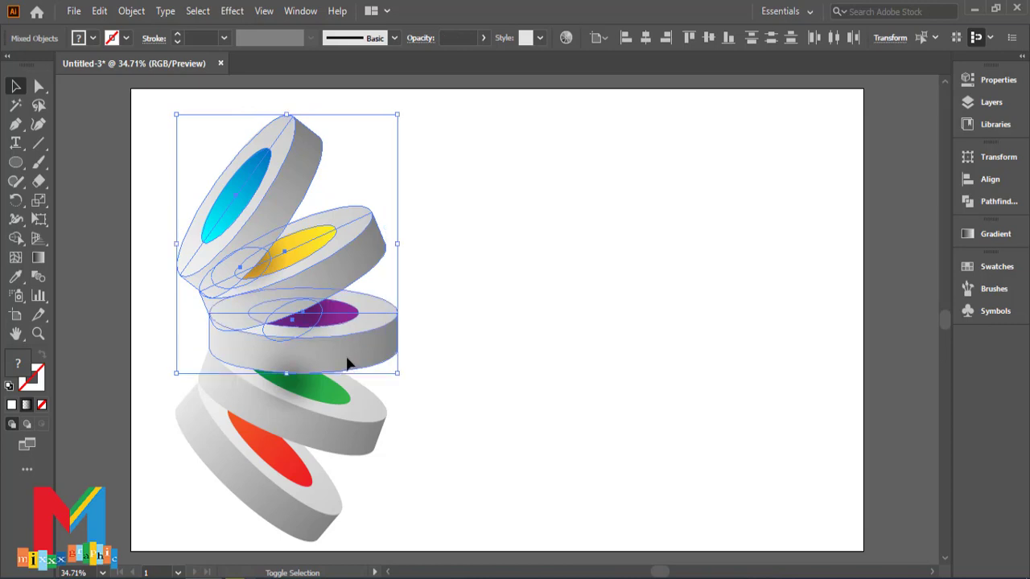
{"action": "right_click", "coordinate": [347, 363]}
{"action": "mouse_move", "coordinate": [381, 278]}
{"action": "left_click", "coordinate": [524, 276]}
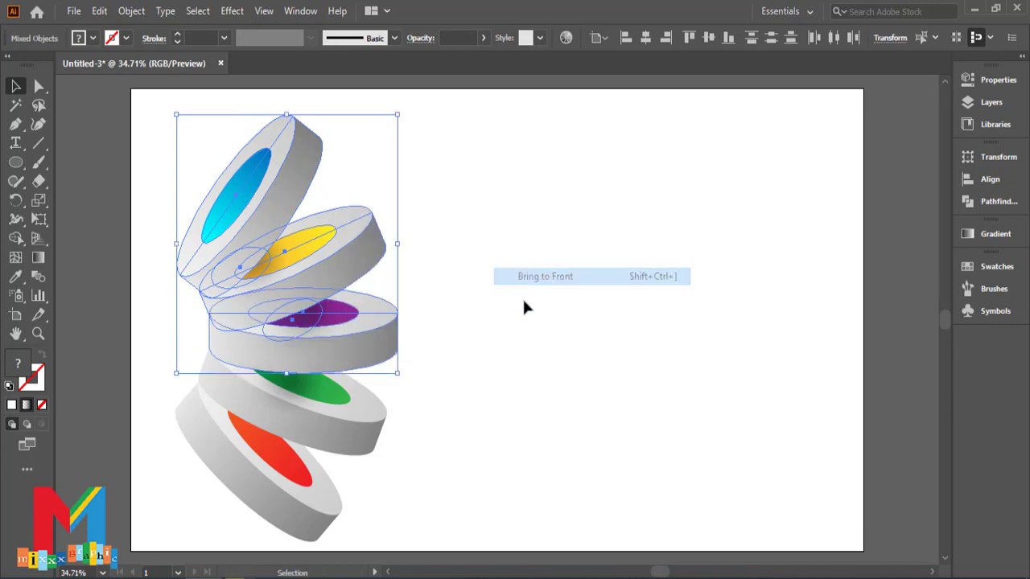
{"action": "left_click", "coordinate": [529, 364]}
Step: Nudge the green disc's shadow ellipse slightly along the purple disc's lower edge and deselect it
{"action": "left_click", "coordinate": [290, 393]}
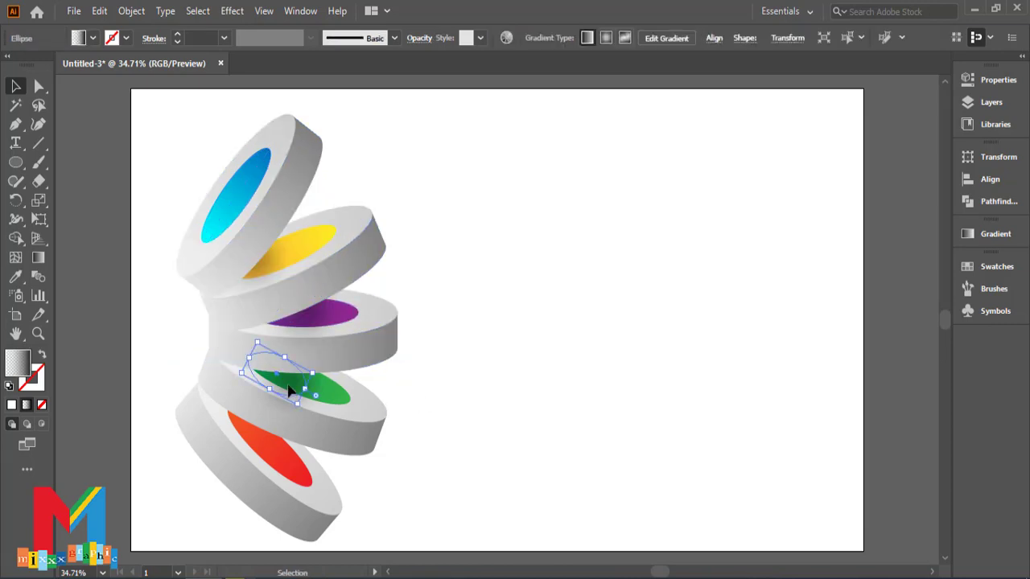
{"action": "left_click_drag", "start_coordinate": [288, 387], "coordinate": [300, 381]}
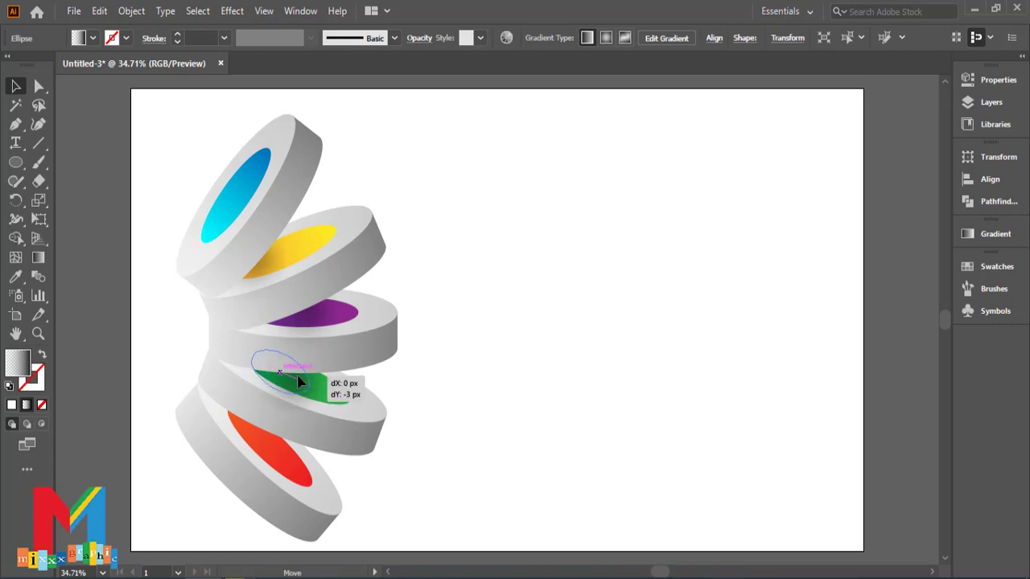
{"action": "left_click", "coordinate": [457, 412]}
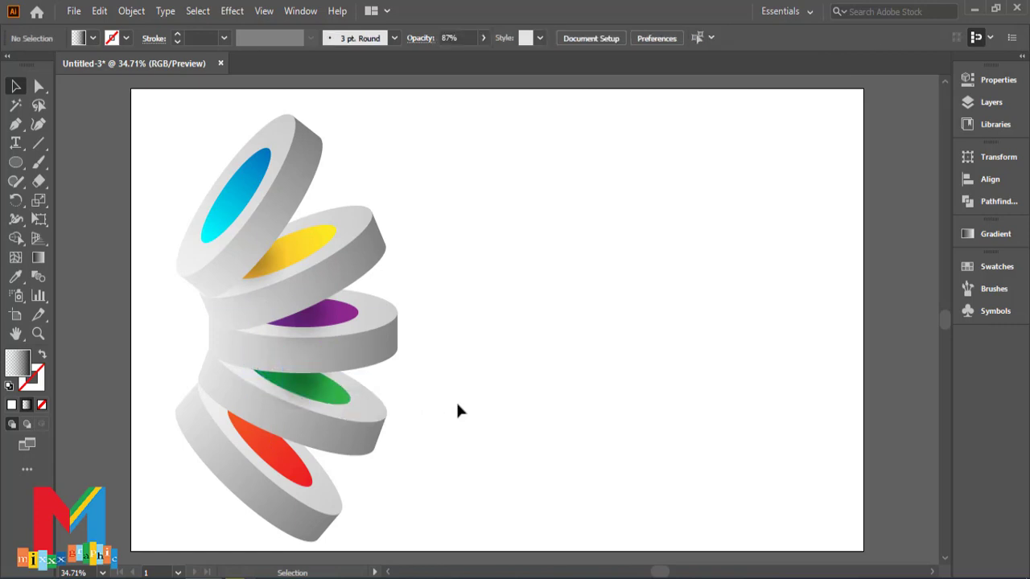
Step: Duplicate the green disc's shadow onto the red center beneath the green disc's edge and set the copy's opacity to 100%
{"action": "left_click_drag", "start_coordinate": [294, 386], "coordinate": [278, 455]}
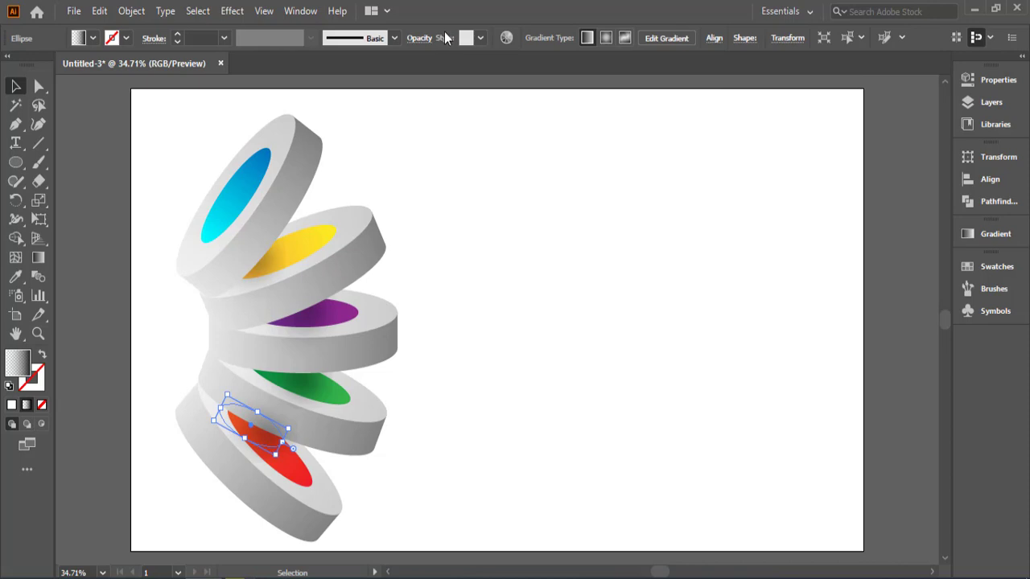
{"action": "left_click", "coordinate": [420, 39]}
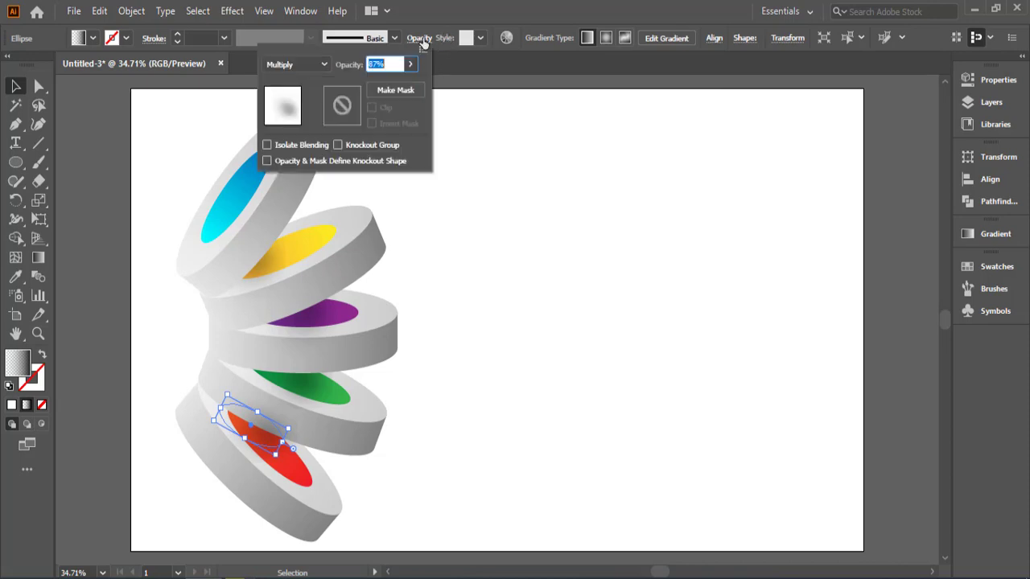
{"action": "left_click_drag", "start_coordinate": [401, 83], "coordinate": [415, 94]}
{"action": "left_click", "coordinate": [566, 290]}
{"action": "left_click_drag", "start_coordinate": [263, 443], "coordinate": [261, 443]}
{"action": "left_click", "coordinate": [544, 454]}
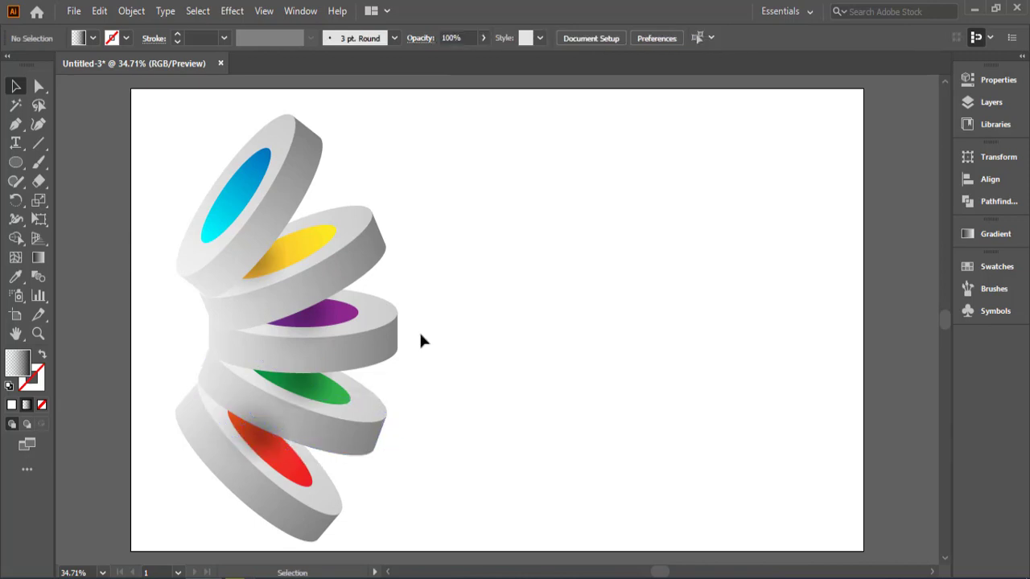
{"action": "left_click", "coordinate": [294, 205]}
{"action": "left_click", "coordinate": [314, 280], "text": "shift"}
{"action": "left_click", "coordinate": [314, 320], "text": "shift"}
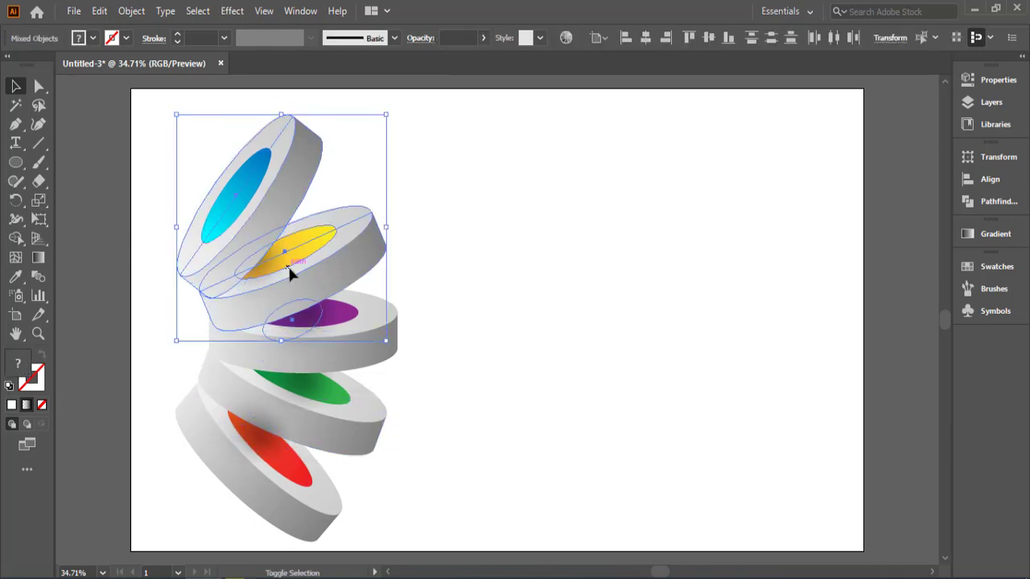
{"action": "key", "text": "ctrl+2"}
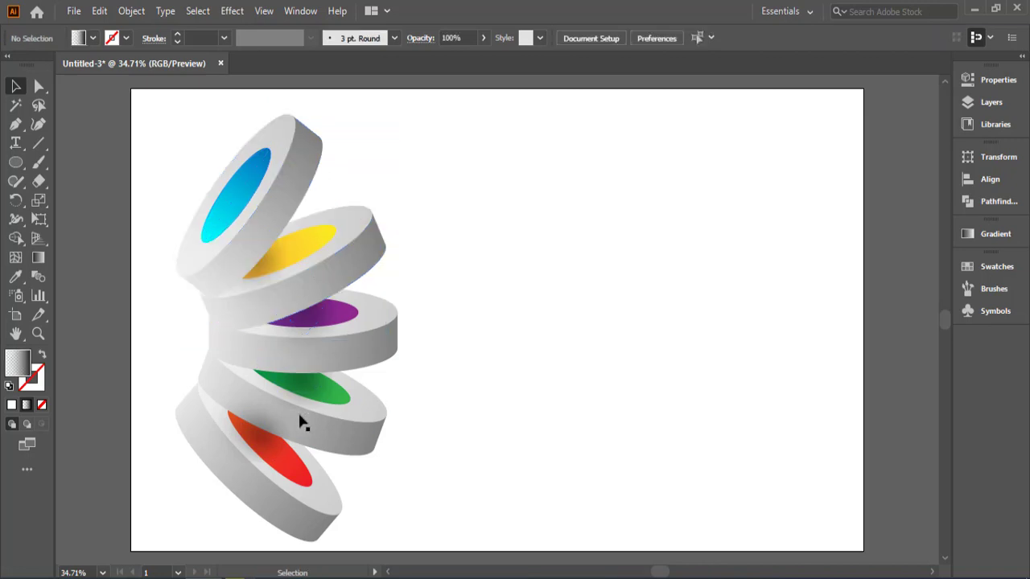
Step: Bring the green, purple, yellow and blue discs together with their shadow ellipses to the front, above the red center's shadow
{"action": "left_click", "coordinate": [335, 416]}
{"action": "left_click", "coordinate": [285, 383], "text": "shift"}
{"action": "left_click", "coordinate": [355, 357], "text": "shift"}
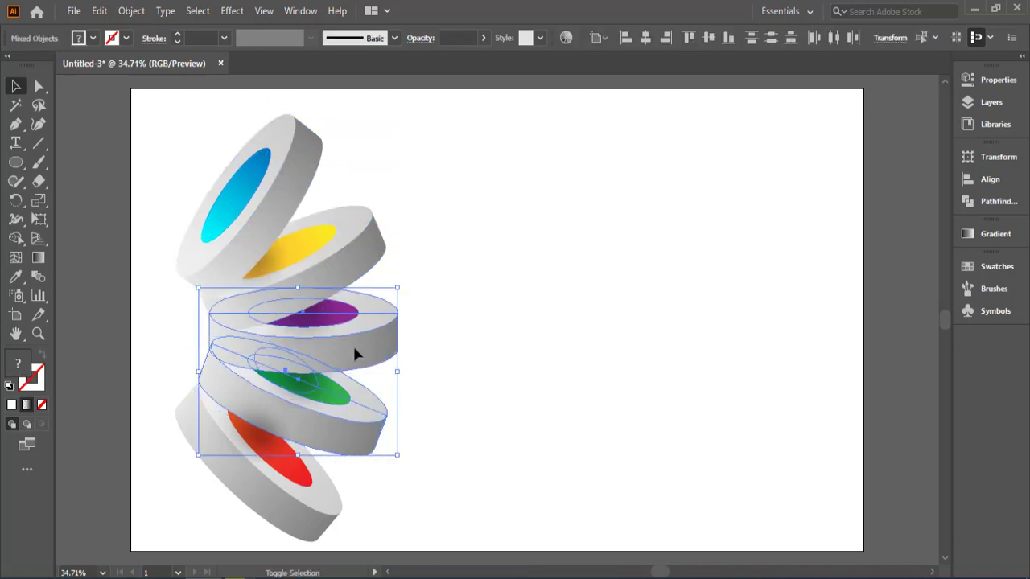
{"action": "left_click", "coordinate": [271, 269], "text": "shift"}
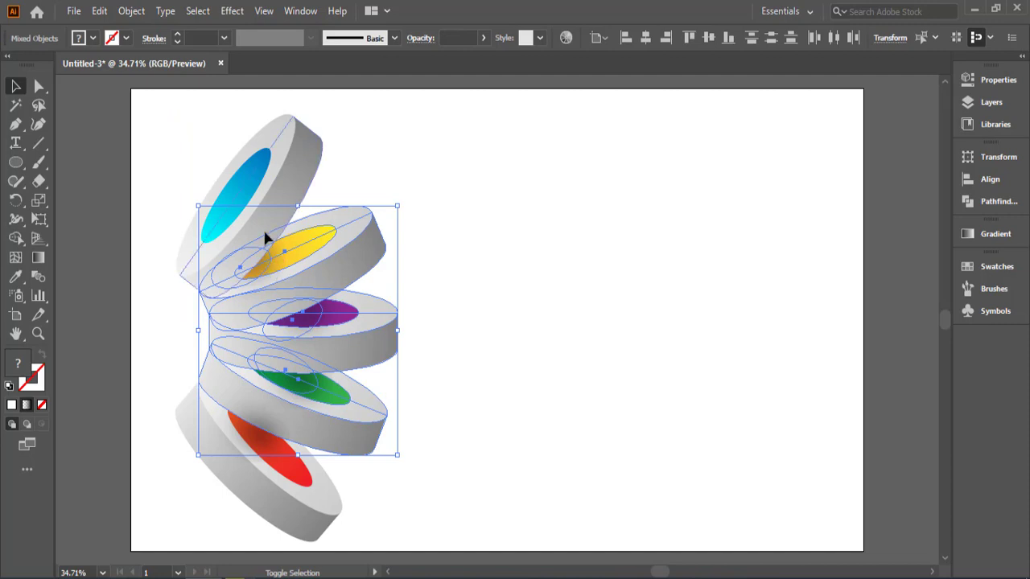
{"action": "left_click", "coordinate": [249, 231], "text": "shift"}
{"action": "right_click", "coordinate": [247, 225]}
{"action": "mouse_move", "coordinate": [367, 406]}
{"action": "left_click", "coordinate": [459, 405]}
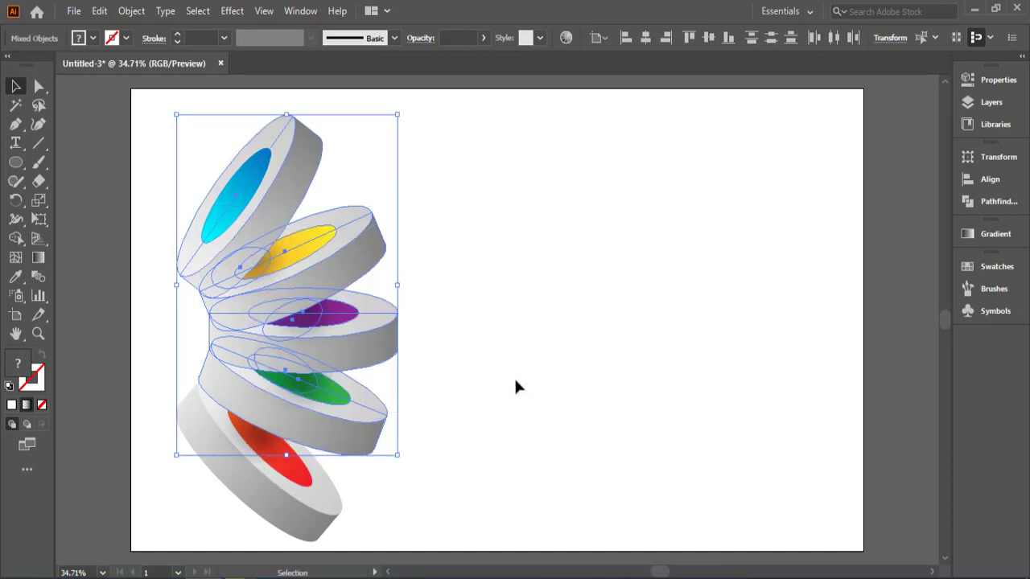
{"action": "left_click", "coordinate": [537, 374]}
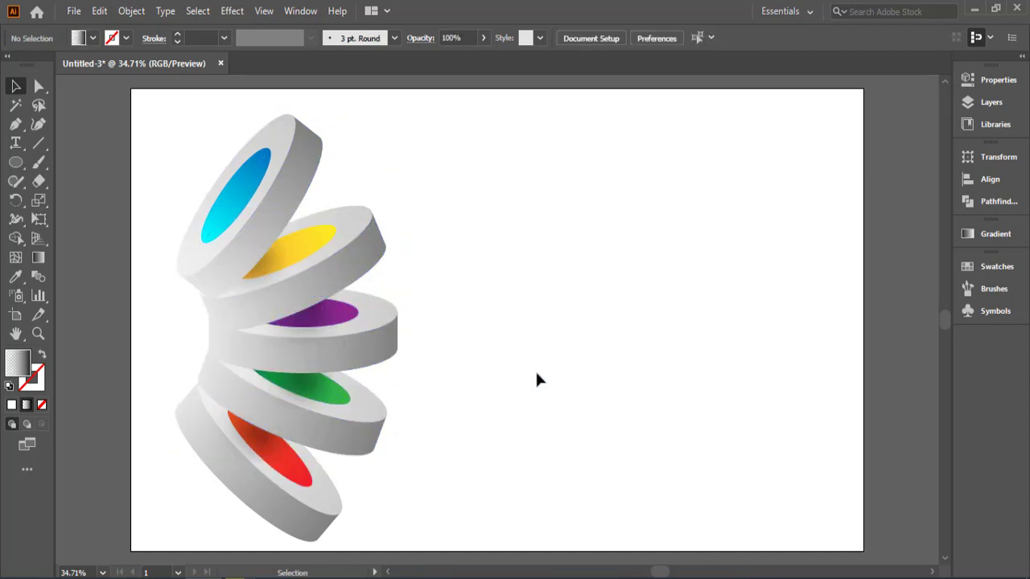
Step: Place an elongated copy of the red center's shadow on the white background along the red disc's outer lower edge
{"action": "key", "text": "ctrl+minus"}
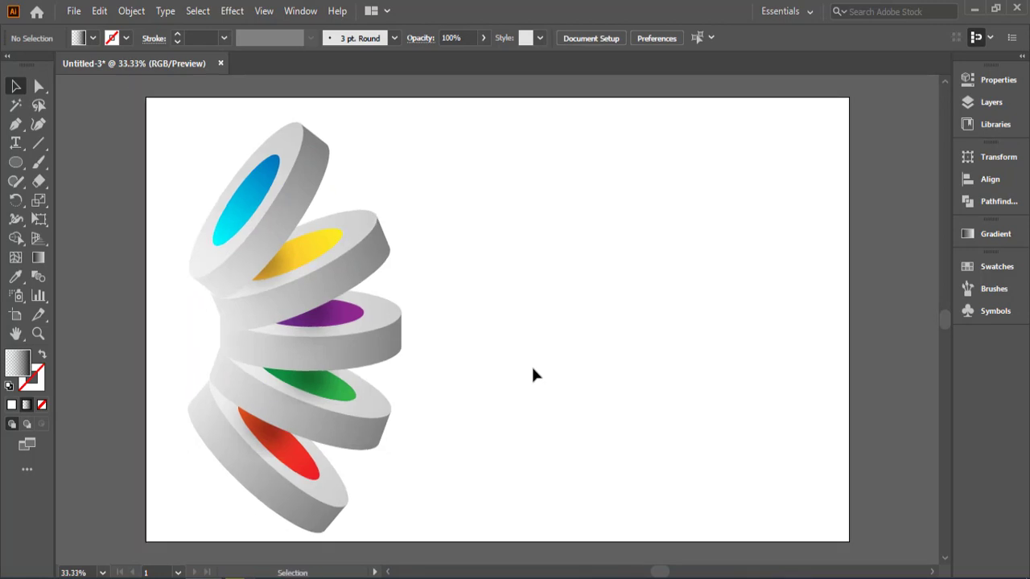
{"action": "left_click_drag", "start_coordinate": [496, 166], "coordinate": [197, 498]}
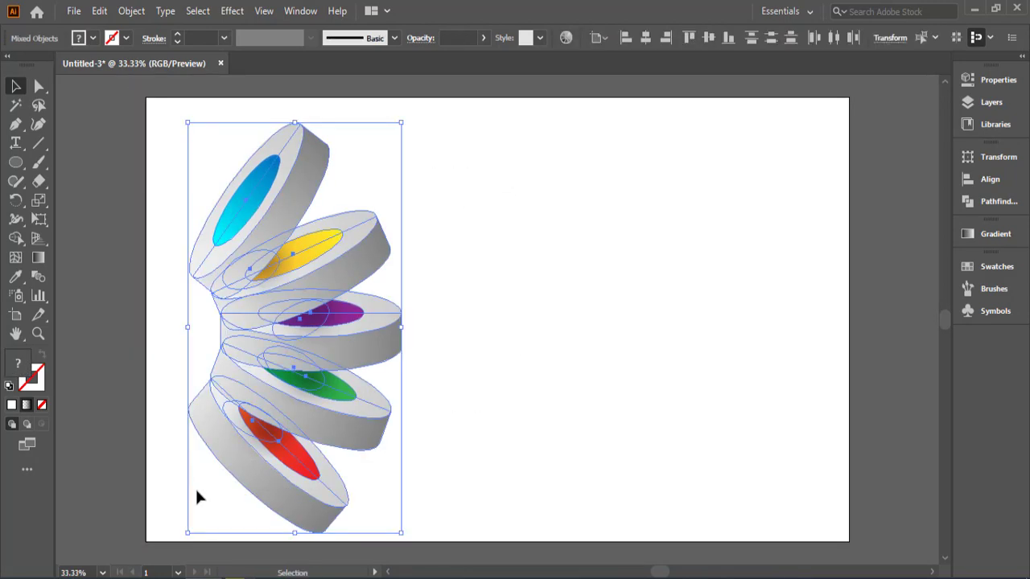
{"action": "left_click", "coordinate": [556, 397]}
{"action": "scroll", "coordinate": [556, 396], "scroll_direction": "down", "scroll_amount": 1}
{"action": "left_click", "coordinate": [278, 378]}
{"action": "left_click_drag", "start_coordinate": [272, 378], "coordinate": [171, 377]}
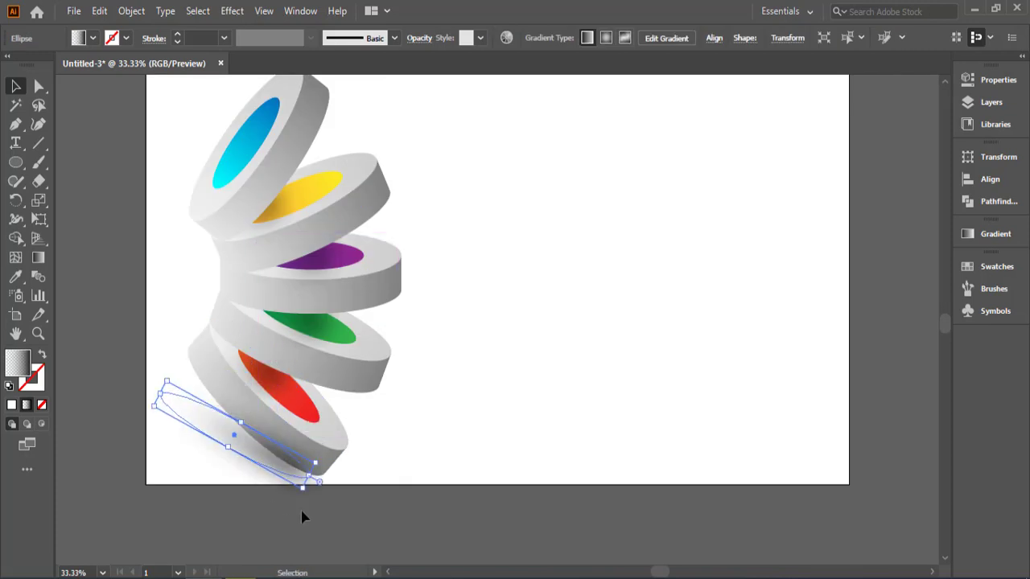
Step: Rotate and lengthen the ground shadow ellipse to match the red disc's slant, and nudge it slightly down along the disc
{"action": "left_click_drag", "start_coordinate": [304, 496], "coordinate": [300, 499]}
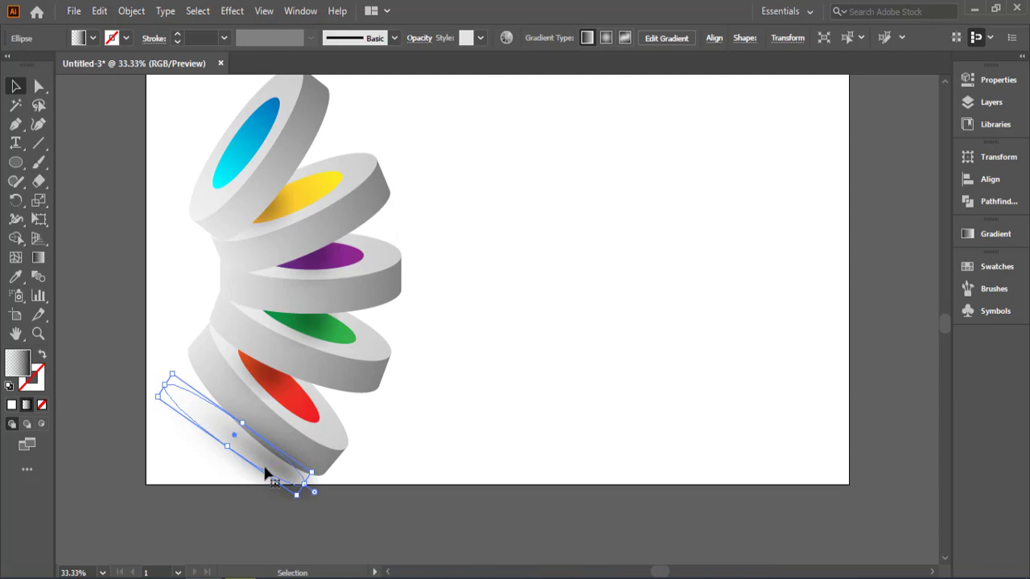
{"action": "left_click_drag", "start_coordinate": [164, 384], "coordinate": [156, 375]}
{"action": "left_click", "coordinate": [234, 499]}
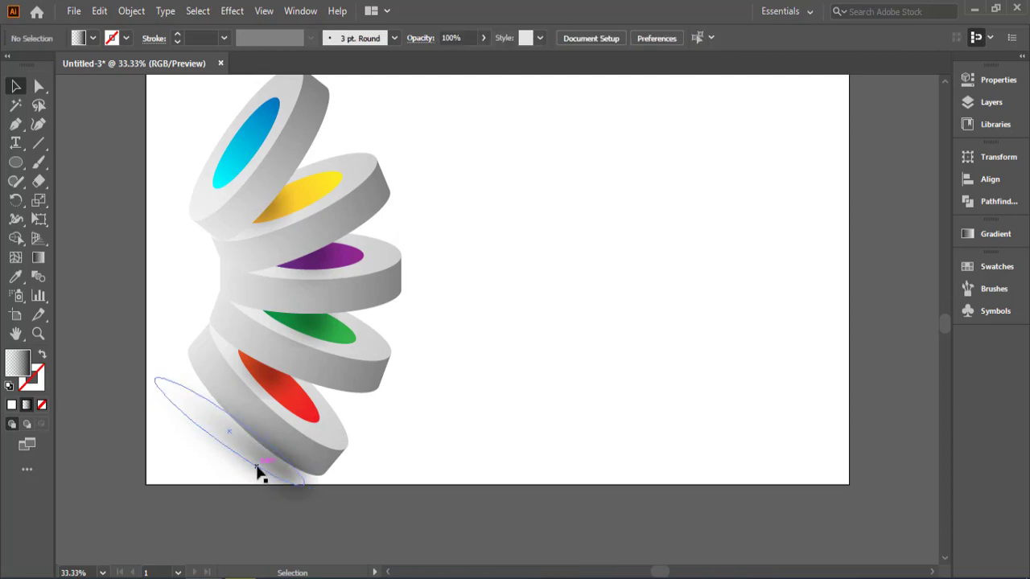
{"action": "left_click_drag", "start_coordinate": [258, 465], "coordinate": [263, 480]}
{"action": "left_click", "coordinate": [416, 461]}
{"action": "left_click", "coordinate": [417, 463]}
Step: Bring all five discs with their inner shadows to the front, above the ground shadow
{"action": "left_click_drag", "start_coordinate": [479, 138], "coordinate": [287, 429]}
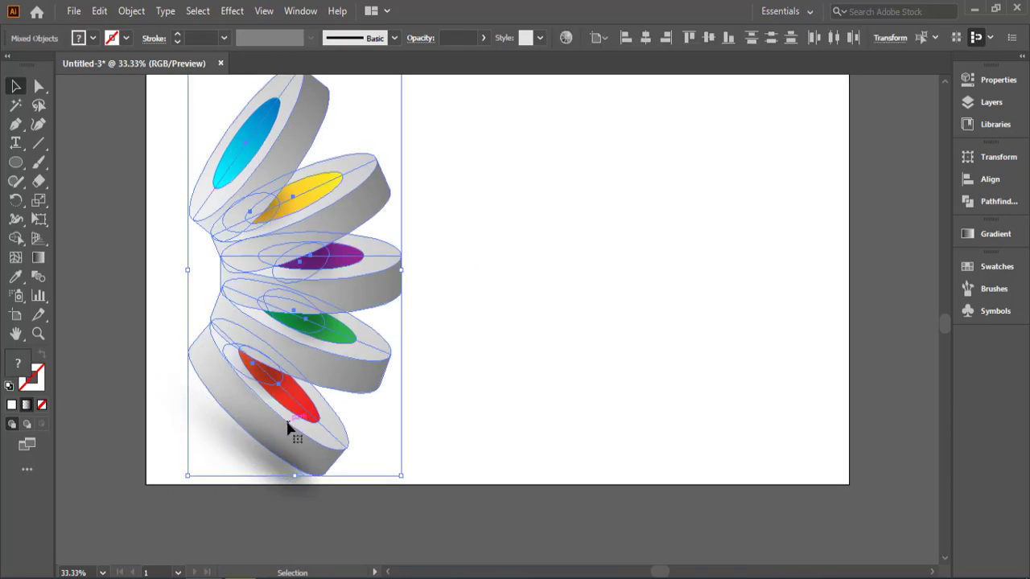
{"action": "right_click", "coordinate": [299, 406]}
{"action": "mouse_move", "coordinate": [439, 301]}
{"action": "left_click", "coordinate": [479, 301]}
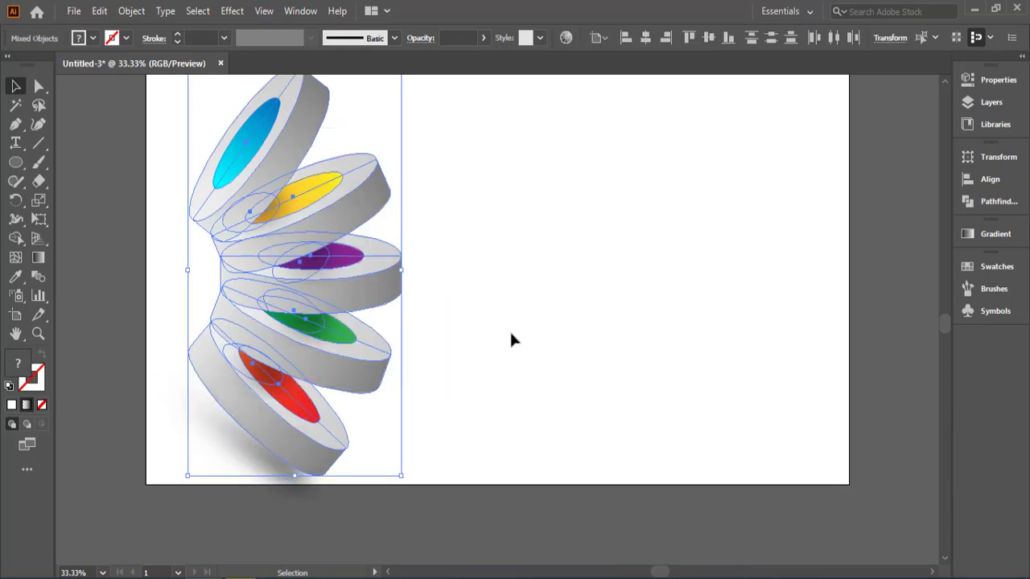
{"action": "left_click", "coordinate": [510, 329]}
Step: Scale the whole disc stack with its shadows down slightly and reposition it so everything fits inside the artboard
{"action": "scroll", "coordinate": [510, 329], "scroll_direction": "up", "scroll_amount": 1}
{"action": "left_click_drag", "start_coordinate": [480, 156], "coordinate": [195, 511]}
{"action": "left_click_drag", "start_coordinate": [401, 124], "coordinate": [392, 140]}
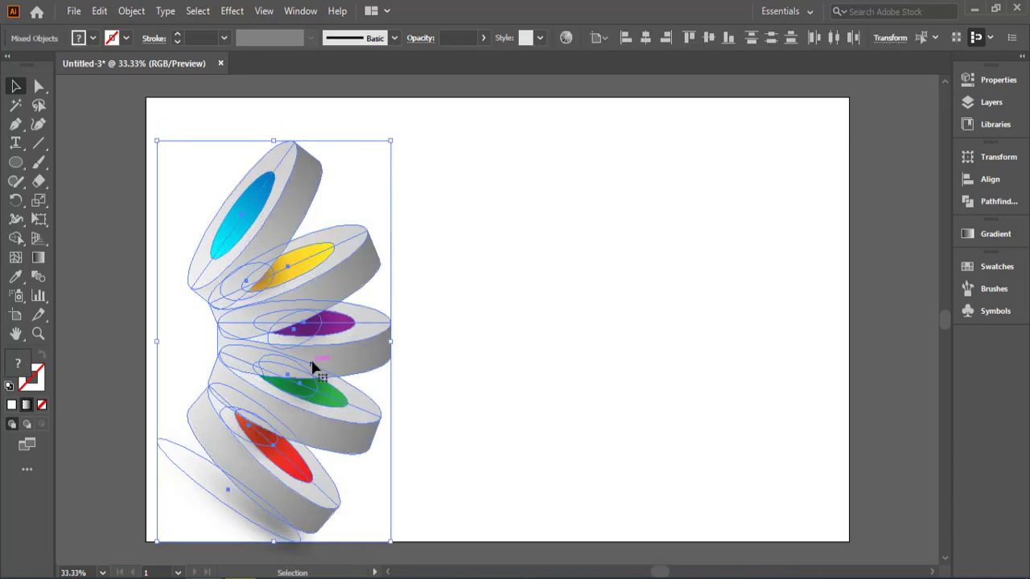
{"action": "mouse_move", "coordinate": [311, 364]}
{"action": "left_mouse_down"}
{"action": "mouse_move", "coordinate": [320, 338]}
{"action": "mouse_move", "coordinate": [320, 352]}
{"action": "left_mouse_up"}
{"action": "left_click", "coordinate": [549, 369]}
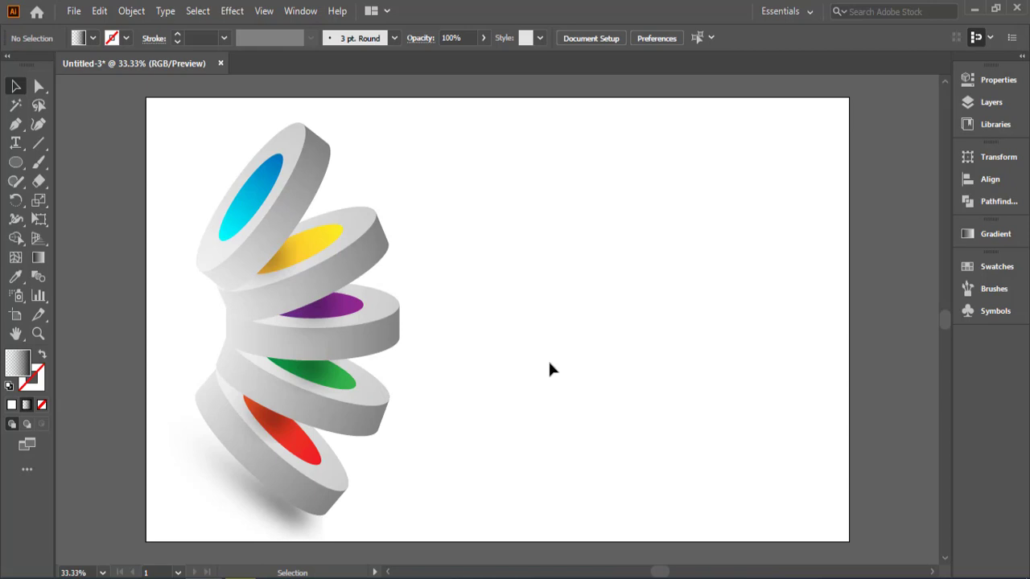
Step: Draw a straight horizontal Pen line from the blue disc's upper outer corner out into the empty artboard area
{"action": "scroll", "coordinate": [522, 450], "scroll_direction": "up", "scroll_amount": 1}
{"action": "left_click", "coordinate": [15, 124]}
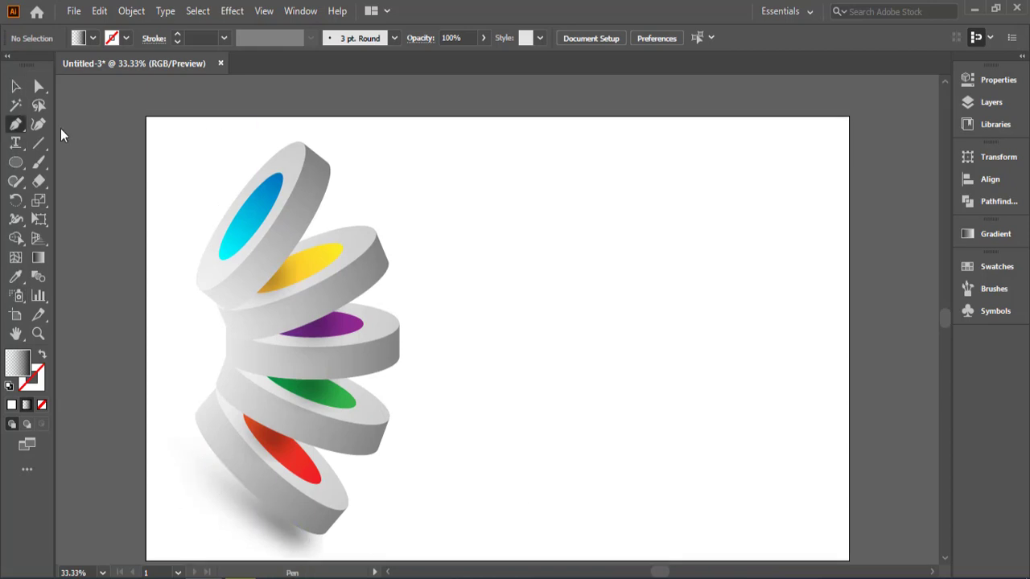
{"action": "left_click", "coordinate": [331, 167]}
{"action": "left_click", "coordinate": [597, 166]}
{"action": "key", "text": "v"}
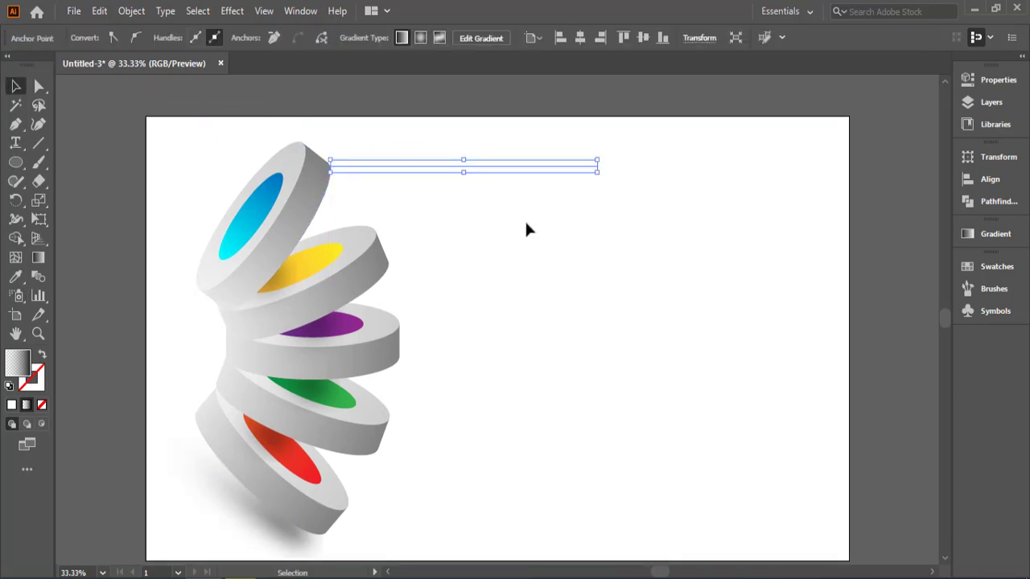
Step: Remove the line's fill and give it a light blue stroke of 4 pt
{"action": "left_click", "coordinate": [93, 39]}
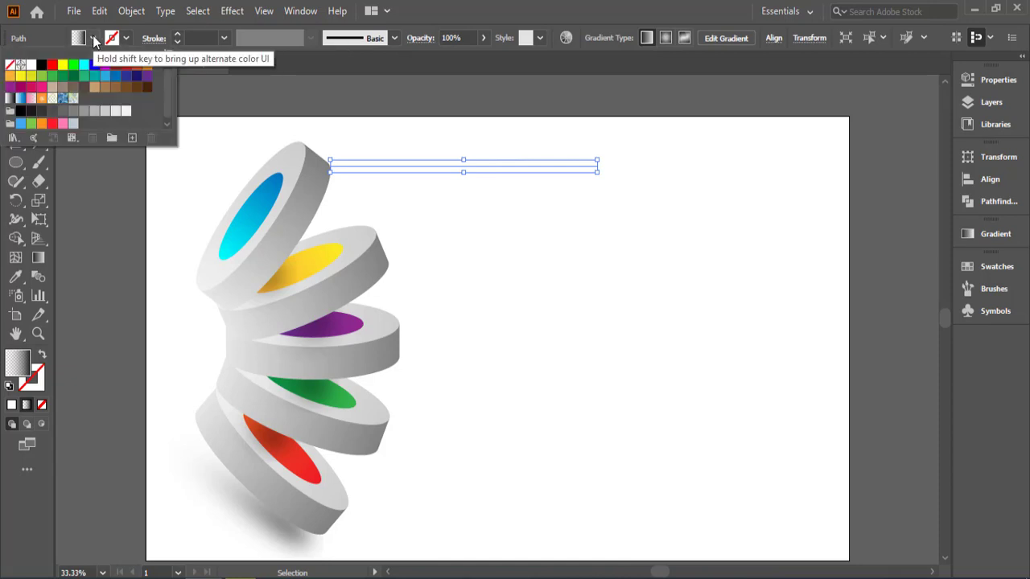
{"action": "left_click", "coordinate": [10, 65]}
{"action": "left_click", "coordinate": [125, 38]}
{"action": "left_click", "coordinate": [105, 76]}
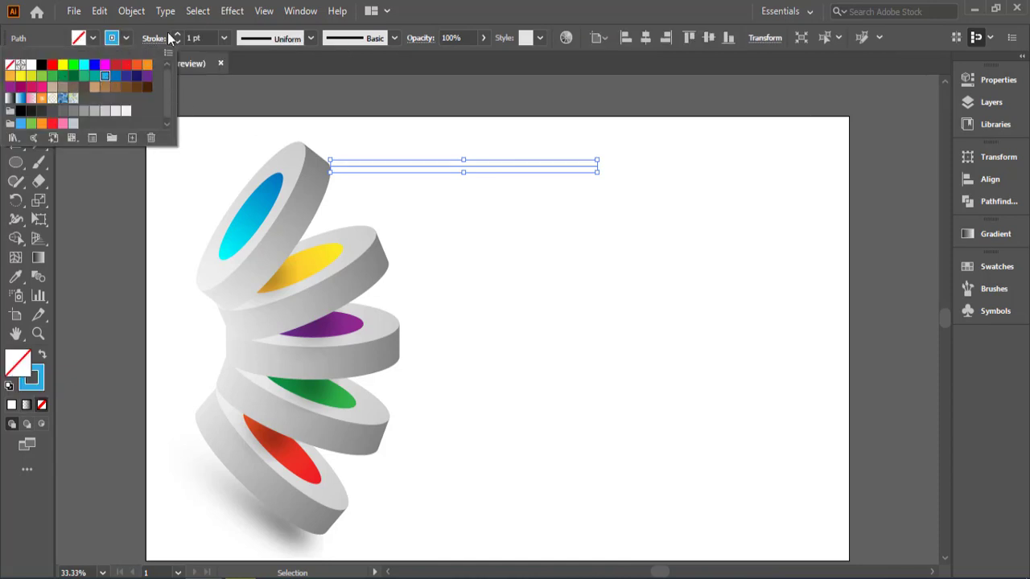
{"action": "left_click", "coordinate": [176, 34]}
{"action": "left_click", "coordinate": [176, 34]}
{"action": "left_click", "coordinate": [176, 34]}
Step: Apply the triangular width profile to the blue line so it tapers away from the disc
{"action": "left_click", "coordinate": [310, 37]}
{"action": "left_click", "coordinate": [262, 88]}
{"action": "left_click", "coordinate": [310, 38]}
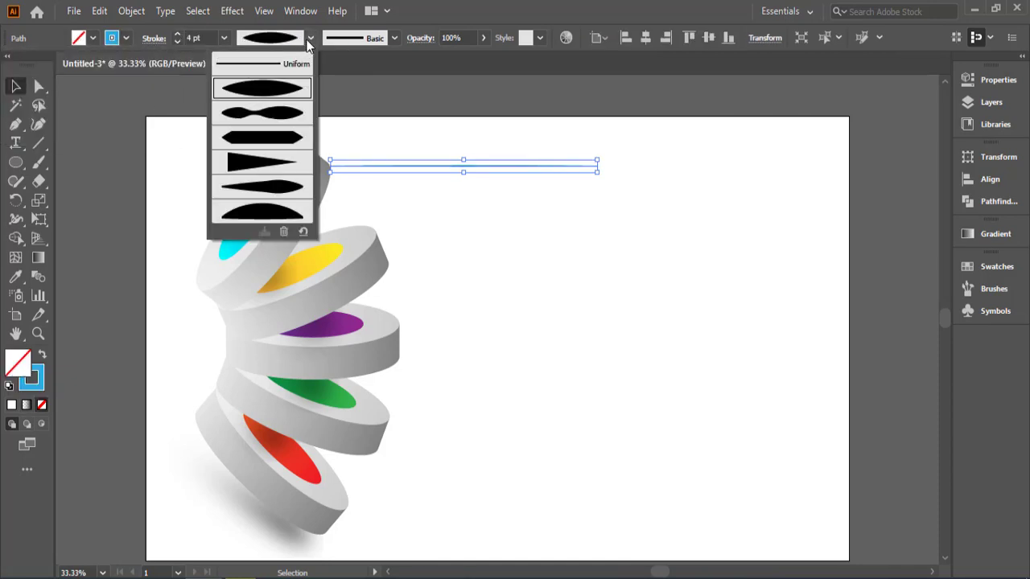
{"action": "left_click", "coordinate": [264, 163]}
{"action": "left_click", "coordinate": [610, 287]}
Step: Duplicate the blue line to the yellow disc's outer corner and shorten the copy
{"action": "left_click_drag", "start_coordinate": [454, 166], "coordinate": [521, 235]}
{"action": "key", "text": "ctrl+z"}
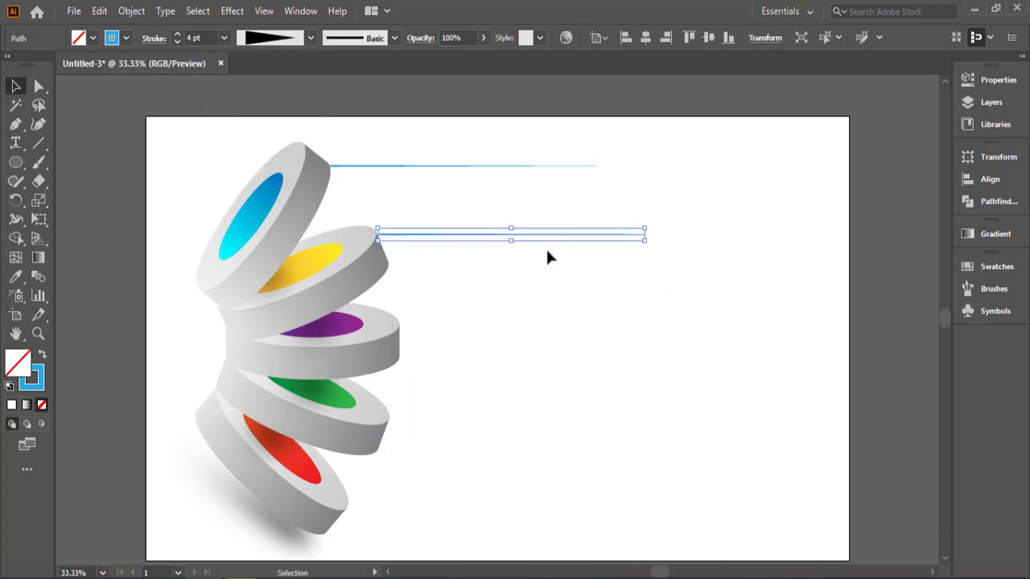
{"action": "left_click_drag", "start_coordinate": [644, 233], "coordinate": [566, 239]}
{"action": "left_click", "coordinate": [558, 295]}
{"action": "left_click", "coordinate": [482, 235]}
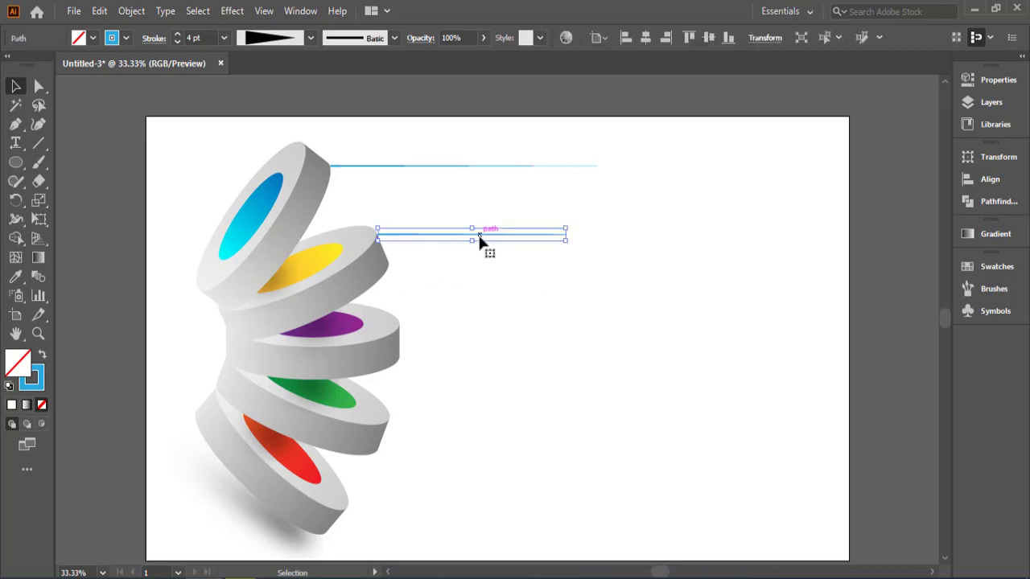
Step: Set the stroke of the line at the yellow disc to yellow
{"action": "left_click", "coordinate": [126, 38]}
{"action": "left_click", "coordinate": [49, 54]}
{"action": "left_click", "coordinate": [584, 303]}
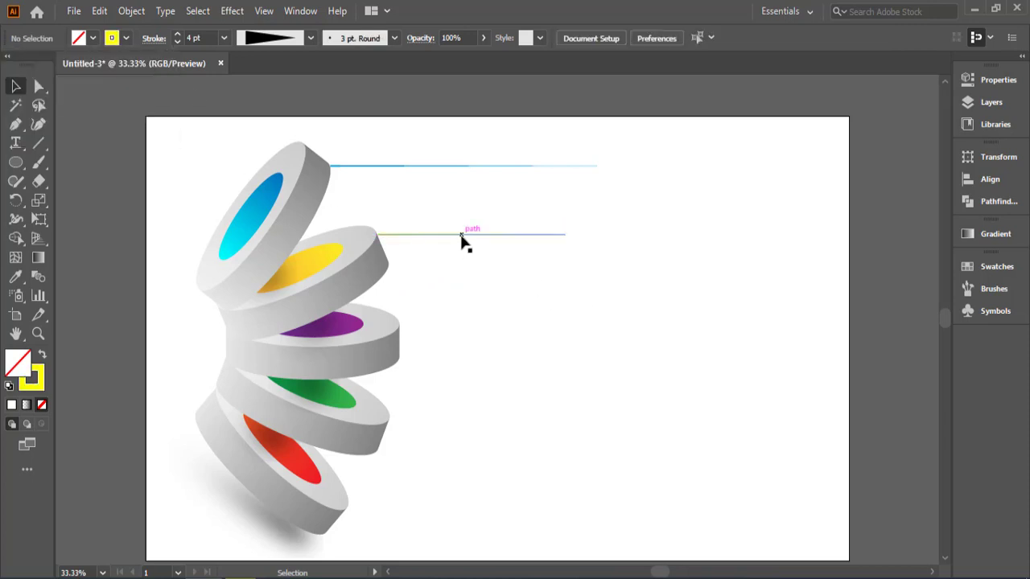
Step: Duplicate the yellow line to the purple disc's outer edge and set the copy's stroke to purple
{"action": "left_click_drag", "start_coordinate": [463, 240], "coordinate": [487, 324]}
{"action": "left_click", "coordinate": [125, 38]}
{"action": "left_click", "coordinate": [147, 76]}
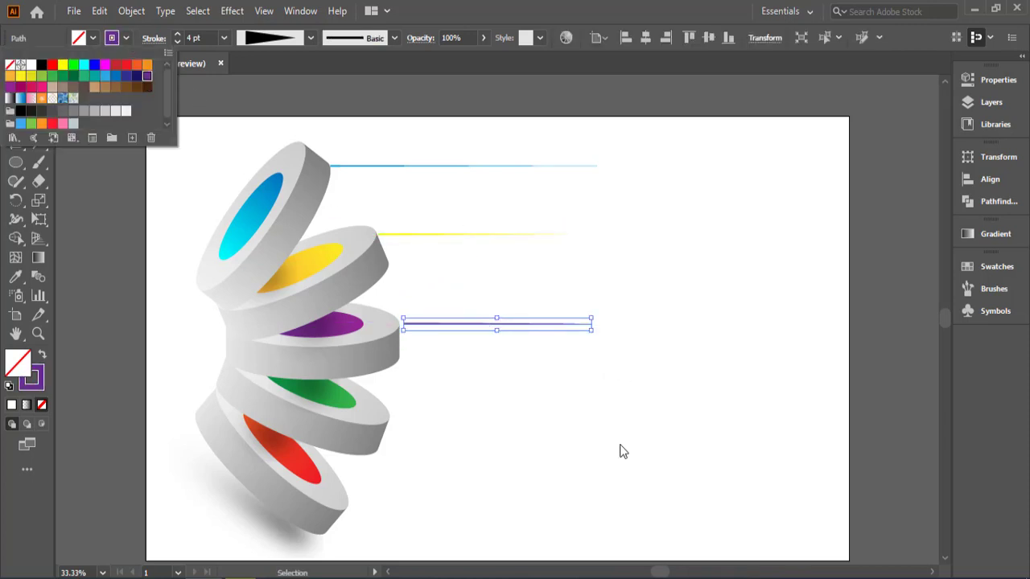
{"action": "left_click", "coordinate": [623, 451]}
Step: Move the purple line flush against its disc and lengthen it beyond the blue line's end
{"action": "left_click", "coordinate": [488, 324]}
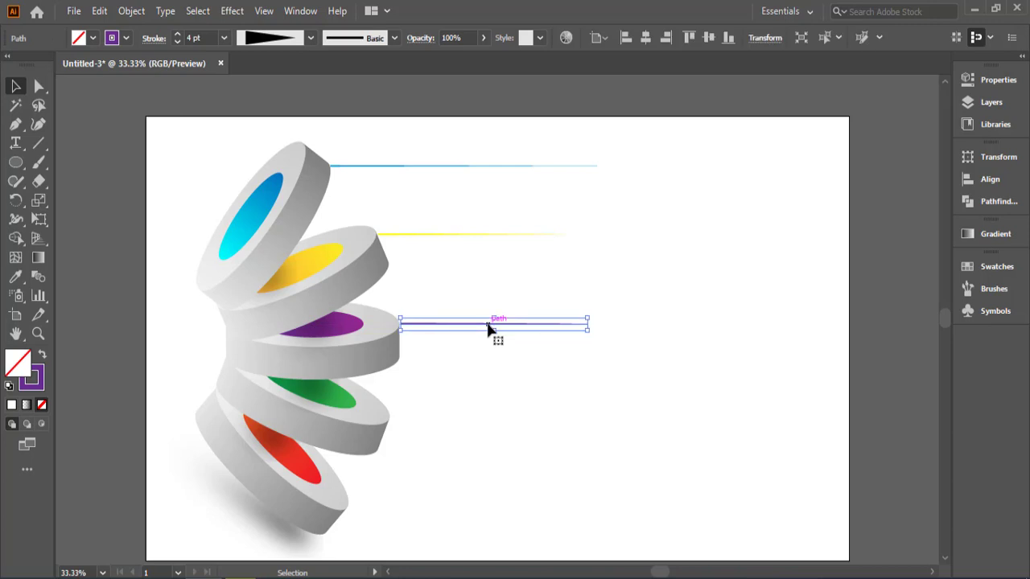
{"action": "left_click_drag", "start_coordinate": [590, 337], "coordinate": [637, 337]}
{"action": "left_click", "coordinate": [692, 393]}
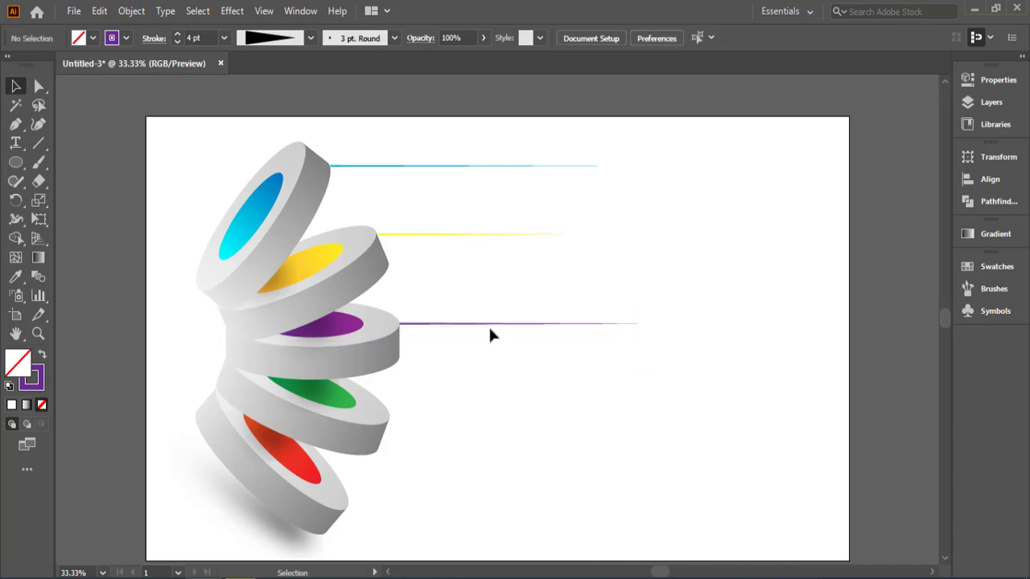
Step: Duplicate the purple line to the green disc's outer edge as a slightly shorter line with a green stroke
{"action": "mouse_move", "coordinate": [489, 324]}
{"action": "left_mouse_down"}
{"action": "mouse_move", "coordinate": [501, 423]}
{"action": "mouse_move", "coordinate": [480, 418]}
{"action": "left_mouse_up"}
{"action": "left_click", "coordinate": [123, 40]}
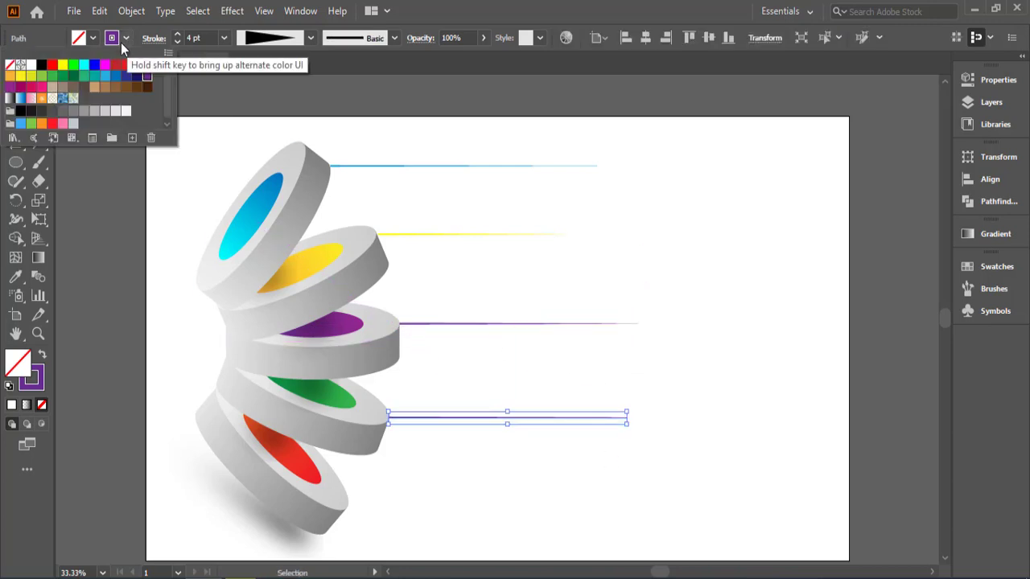
{"action": "left_click", "coordinate": [67, 76]}
{"action": "left_click", "coordinate": [614, 416]}
{"action": "left_click", "coordinate": [517, 435]}
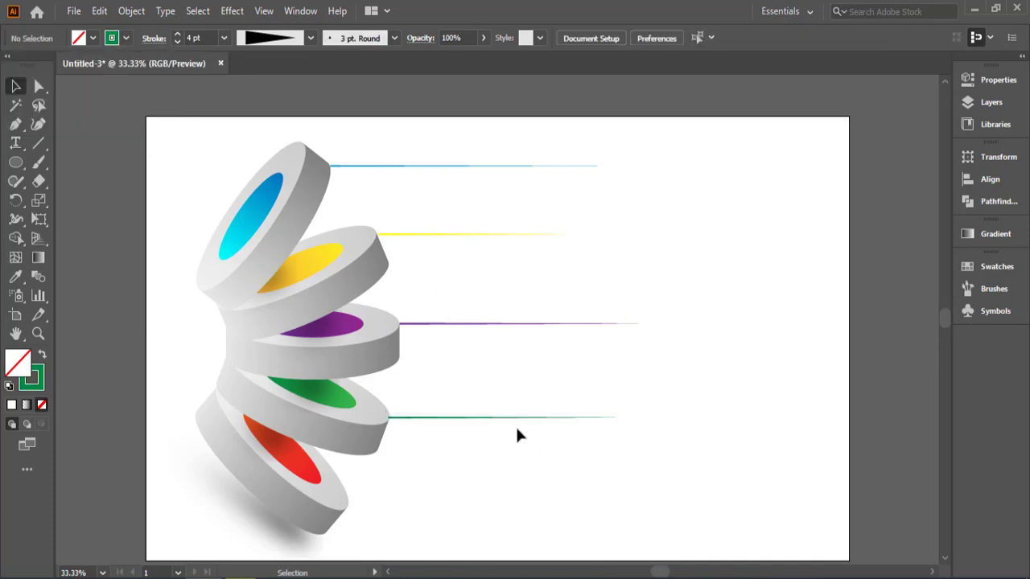
Step: Duplicate the green line to the red disc's outer corner and set the copy's stroke to red
{"action": "left_click_drag", "start_coordinate": [507, 418], "coordinate": [471, 505]}
{"action": "left_click", "coordinate": [702, 276]}
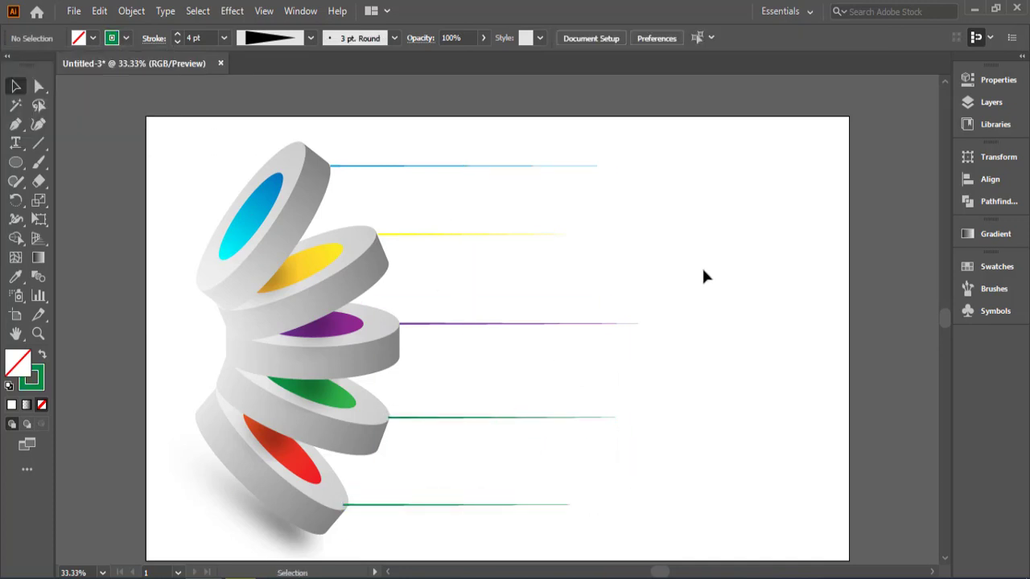
{"action": "left_click", "coordinate": [494, 505]}
{"action": "left_click", "coordinate": [123, 41]}
{"action": "left_click", "coordinate": [47, 77]}
{"action": "left_click", "coordinate": [707, 412]}
Step: Nudge the red line slightly right and down so it starts exactly at the red disc's edge
{"action": "left_click", "coordinate": [415, 505]}
{"action": "key", "text": "Right"}
{"action": "key", "text": "Right"}
{"action": "key", "text": "Right"}
{"action": "key", "text": "Right"}
{"action": "key", "text": "Down"}
{"action": "key", "text": "Down"}
{"action": "key", "text": "Down"}
{"action": "left_click", "coordinate": [593, 469]}
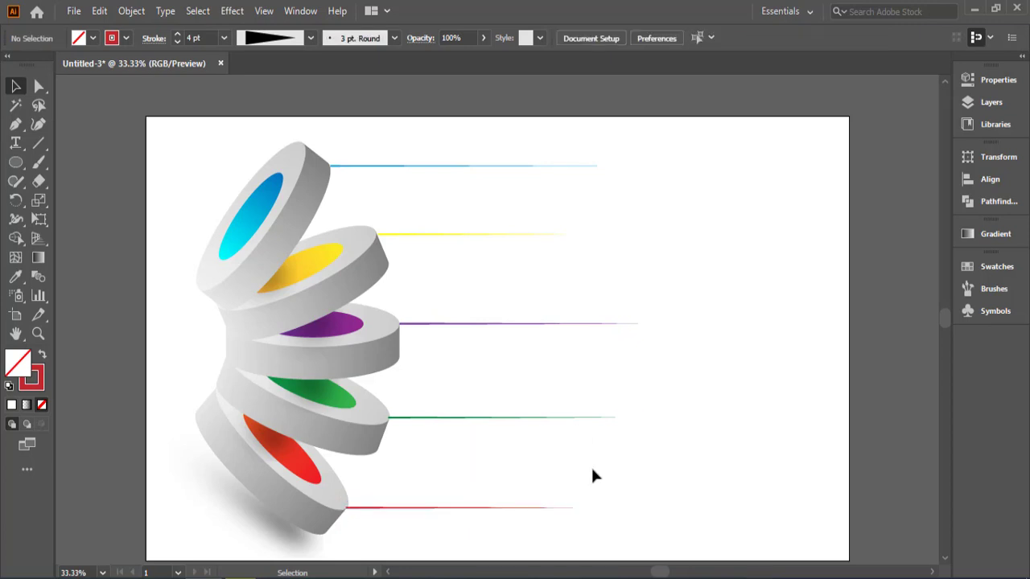
Step: Add the text "1 infographic" at the end of the blue line and enlarge it to about 38 pt
{"action": "left_click", "coordinate": [16, 144]}
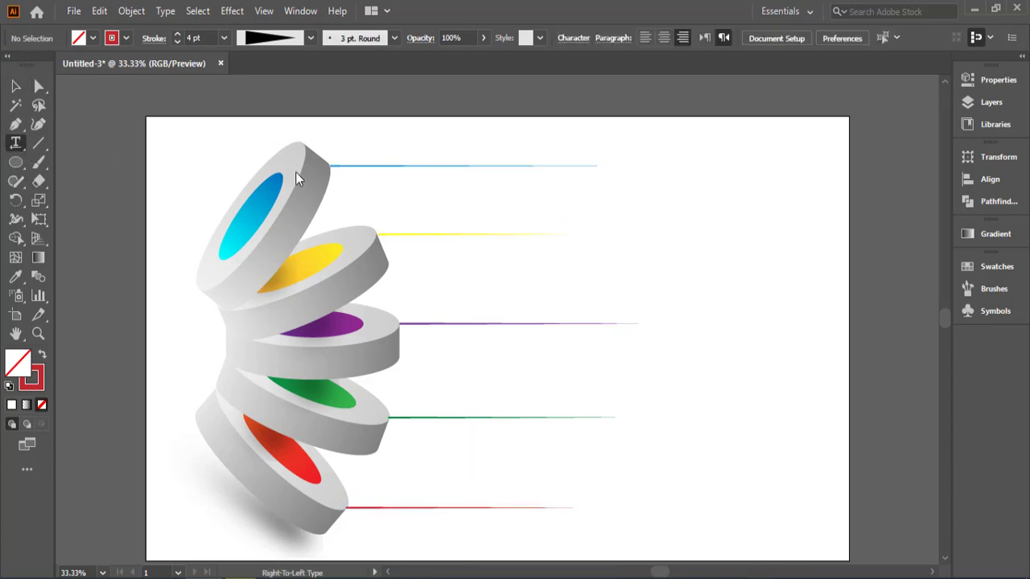
{"action": "left_click", "coordinate": [625, 161]}
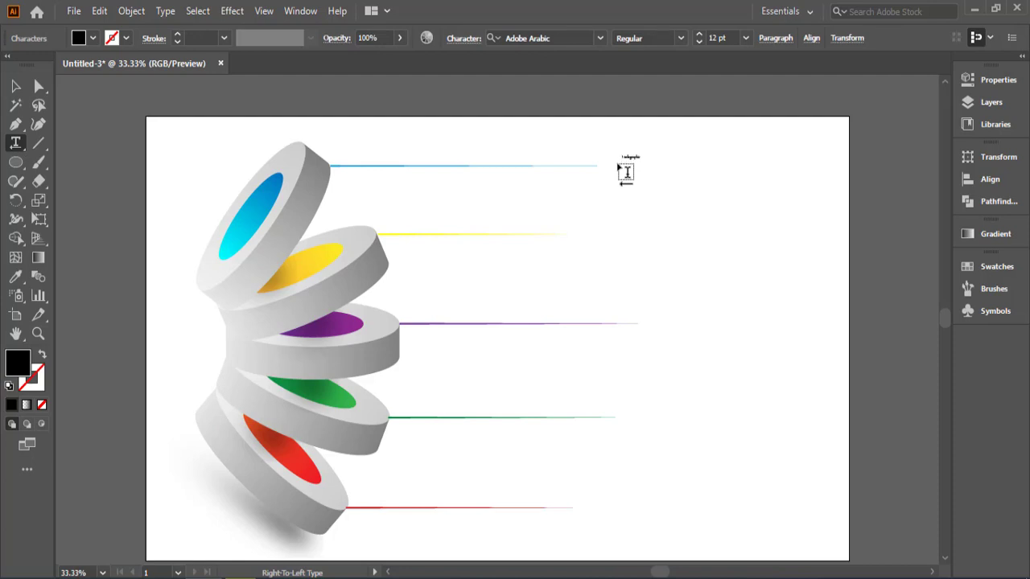
{"action": "left_click", "coordinate": [16, 86]}
{"action": "left_click_drag", "start_coordinate": [641, 163], "coordinate": [690, 176]}
{"action": "mouse_move", "coordinate": [661, 167]}
{"action": "left_mouse_down"}
{"action": "mouse_move", "coordinate": [619, 171]}
{"action": "mouse_move", "coordinate": [642, 163]}
{"action": "left_mouse_up"}
Step: Set the "1 infographic" title's font to Impact and its fill to light blue
{"action": "left_click", "coordinate": [599, 38]}
{"action": "left_click", "coordinate": [666, 193]}
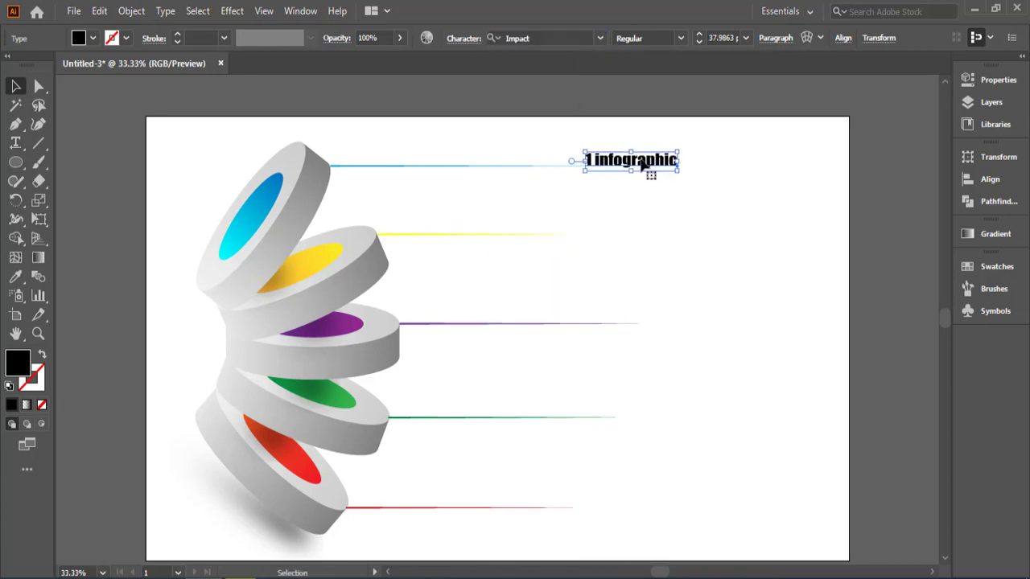
{"action": "left_click", "coordinate": [94, 39]}
{"action": "left_click", "coordinate": [108, 84]}
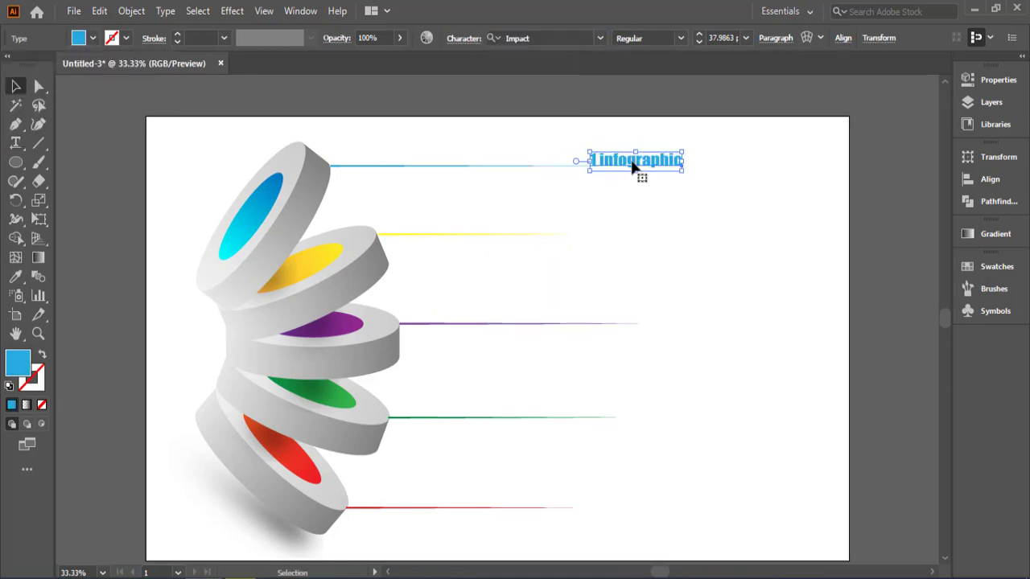
{"action": "left_click", "coordinate": [537, 197]}
Step: Add a 12 pt placeholder text block directly beneath the "1 infographic" title and centre-align its paragraph
{"action": "key", "text": "t"}
{"action": "left_click_drag", "start_coordinate": [723, 172], "coordinate": [551, 201]}
{"action": "left_click", "coordinate": [775, 39]}
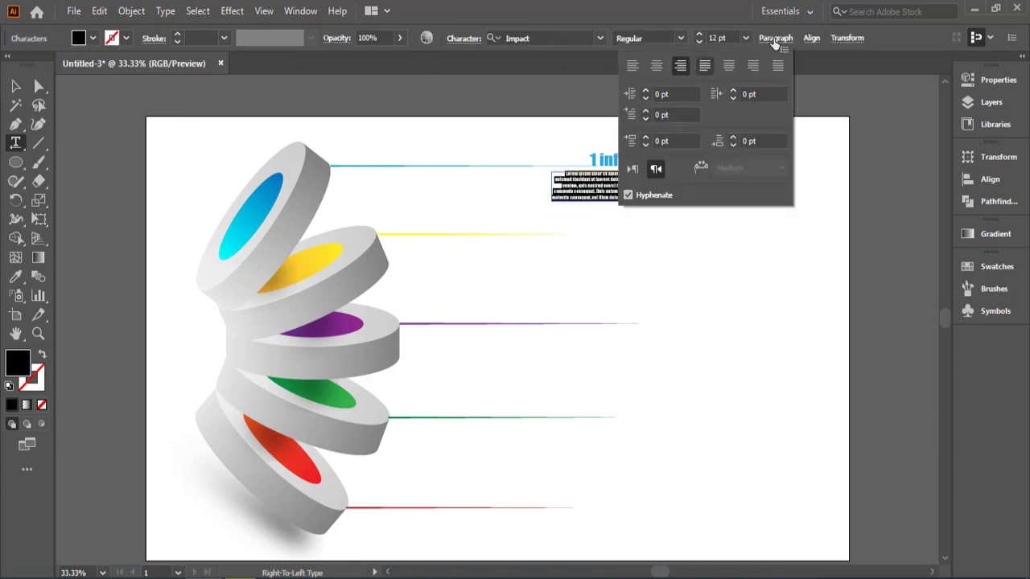
{"action": "left_click", "coordinate": [656, 65]}
{"action": "left_click", "coordinate": [69, 110]}
{"action": "left_click", "coordinate": [17, 88]}
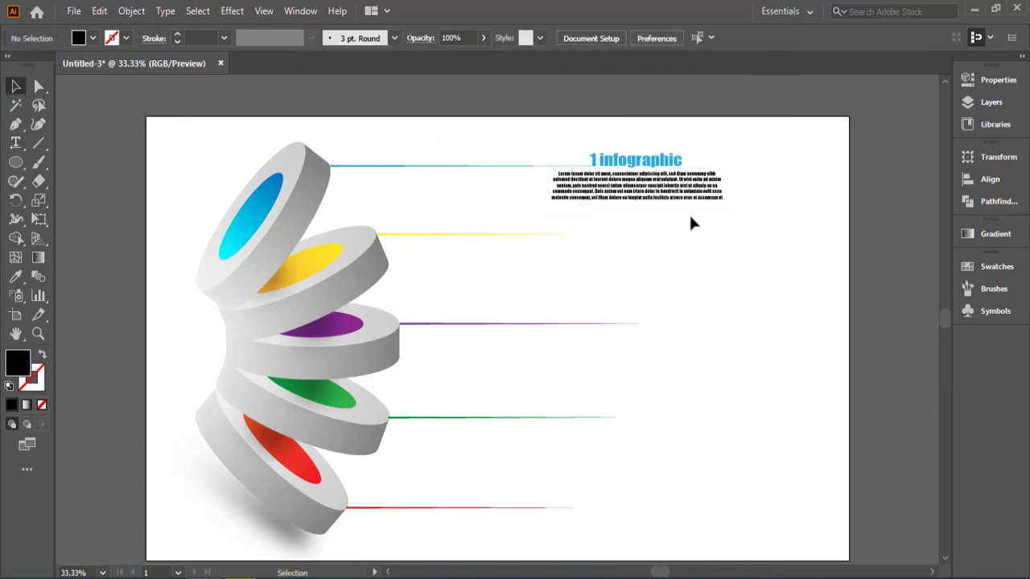
Step: Copy the title and placeholder paragraph to the ends of the yellow, purple, green and red leader lines
{"action": "left_click", "coordinate": [660, 184]}
{"action": "left_click", "coordinate": [660, 200], "text": "shift"}
{"action": "left_click_drag", "start_coordinate": [660, 201], "coordinate": [666, 500]}
{"action": "scroll", "coordinate": [697, 424], "scroll_direction": "down", "scroll_amount": 1}
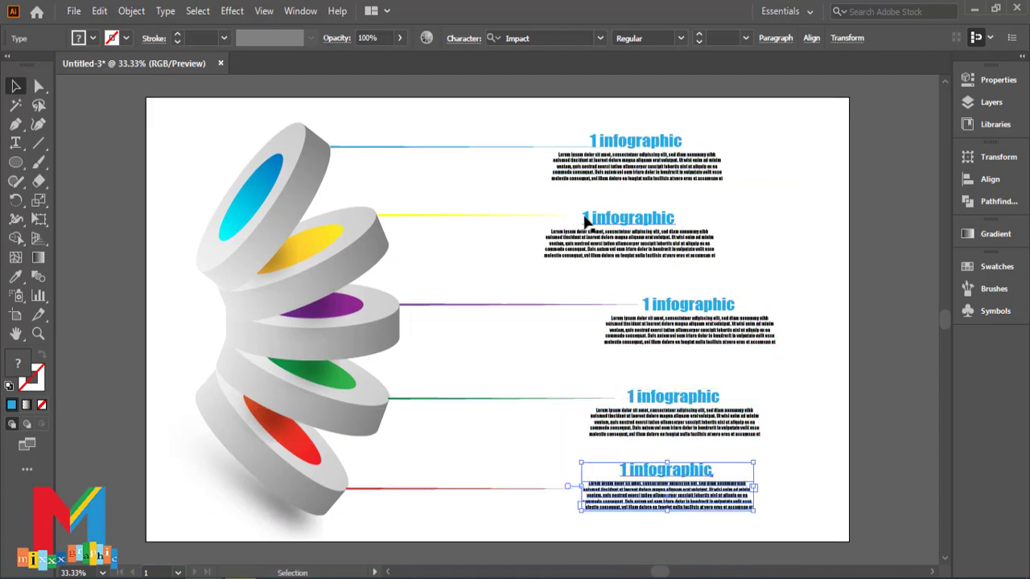
Step: Set the fill of the title beside the yellow leader line to yellow
{"action": "left_click", "coordinate": [586, 221]}
{"action": "left_click", "coordinate": [93, 38]}
{"action": "left_click", "coordinate": [31, 95]}
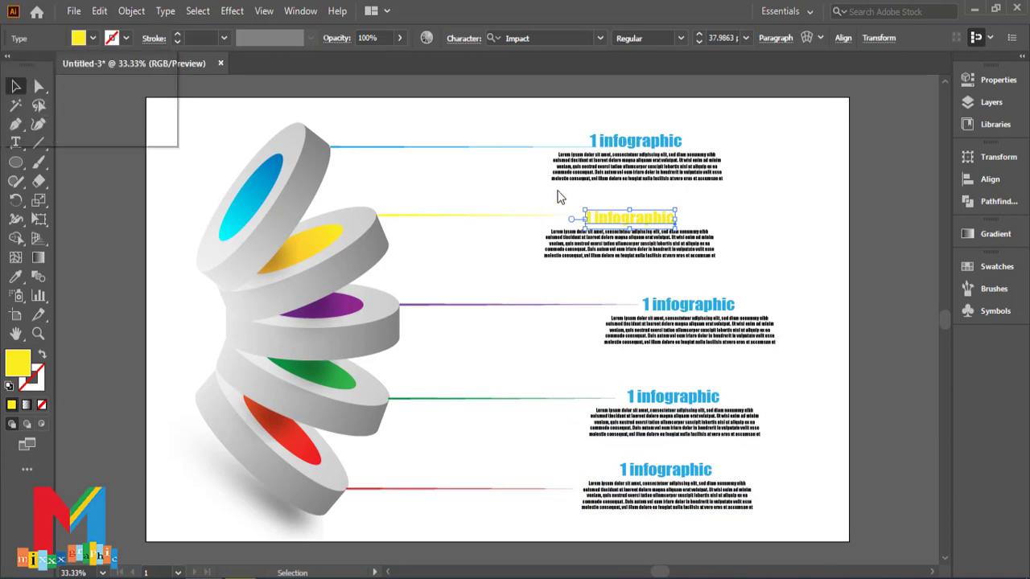
{"action": "left_click", "coordinate": [739, 208]}
{"action": "left_click", "coordinate": [588, 219]}
{"action": "double_click", "coordinate": [588, 219]}
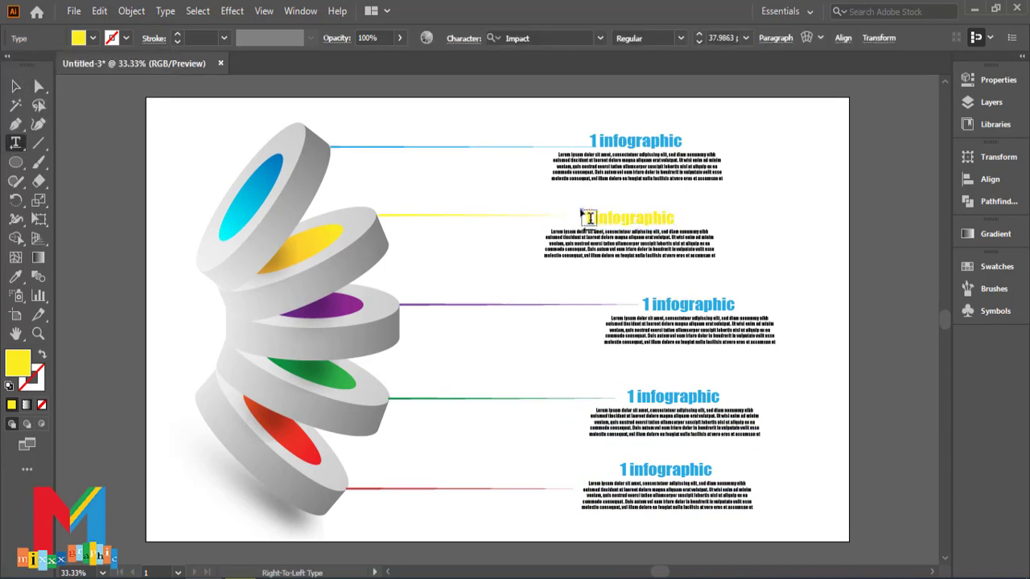
{"action": "key", "text": "BackSpace"}
{"action": "key", "text": "Escape"}
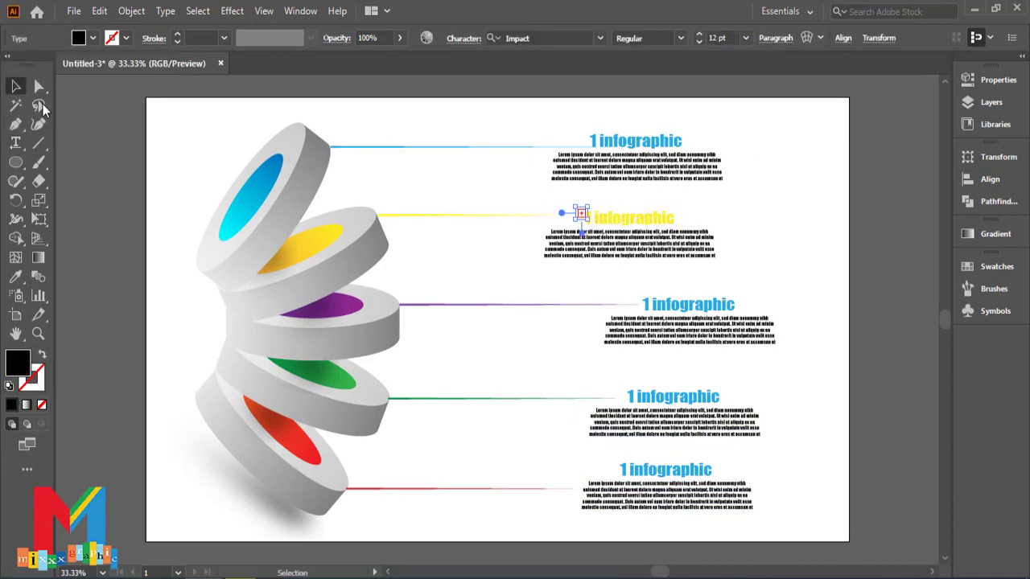
{"action": "left_click", "coordinate": [484, 196]}
Step: Renumber the titles at the yellow and purple lines to "2 infographic" and "3 infographic"
{"action": "key", "text": "ctrl+plus"}
{"action": "key", "text": "ctrl+plus"}
{"action": "scroll", "coordinate": [484, 195], "scroll_direction": "up", "scroll_amount": 2}
{"action": "left_click", "coordinate": [16, 144]}
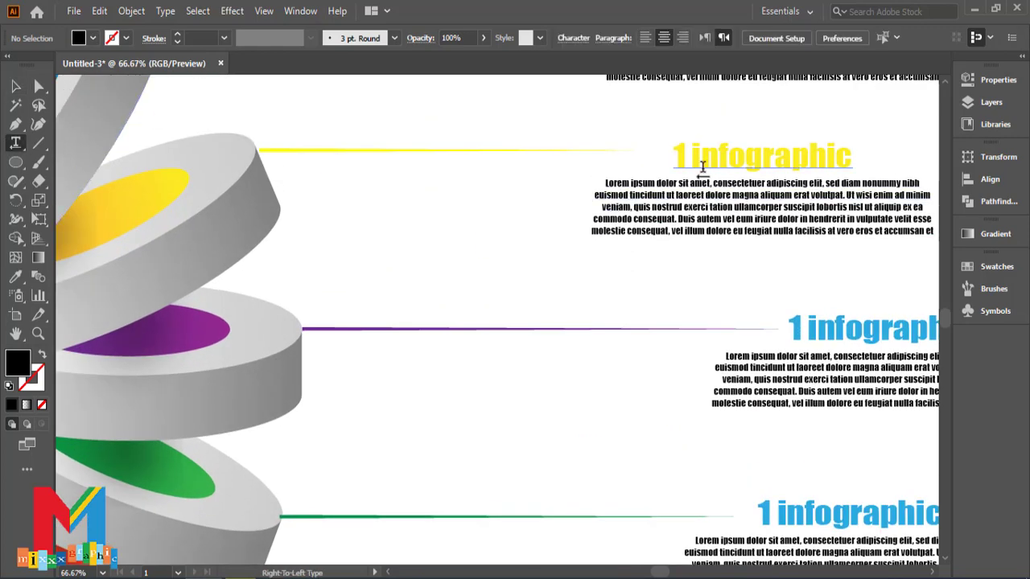
{"action": "double_click", "coordinate": [680, 156]}
{"action": "type", "text": "2"}
{"action": "type", "text": "3"}
Step: Renumber the titles at the green and red lines to "4 infographic" and "5 infographic"
{"action": "double_click", "coordinate": [764, 513]}
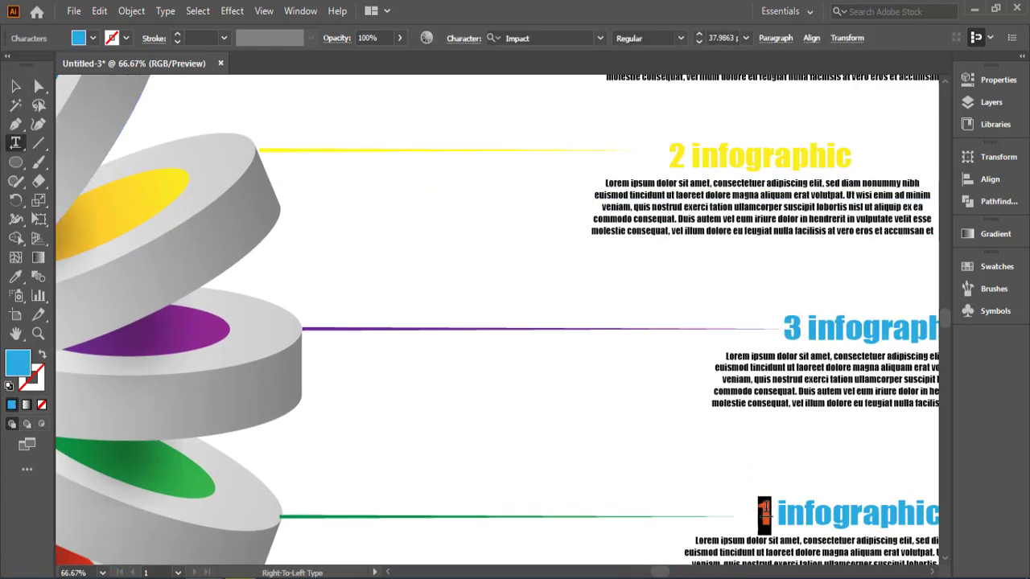
{"action": "type", "text": "4"}
{"action": "scroll", "coordinate": [763, 510], "scroll_direction": "down", "scroll_amount": 4}
{"action": "double_click", "coordinate": [749, 469]}
{"action": "type", "text": "5 infographic"}
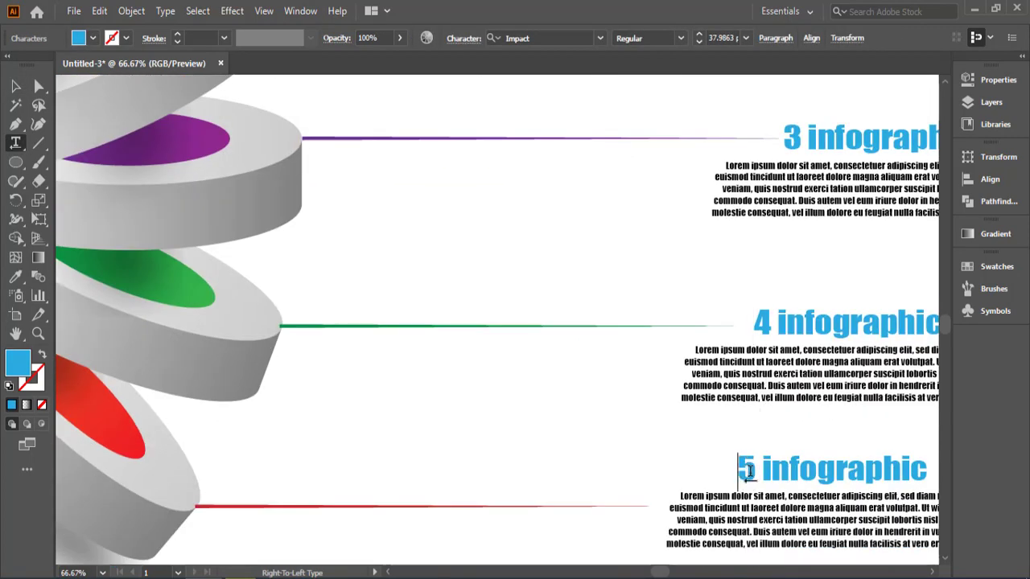
{"action": "key", "text": "ctrl+minus"}
{"action": "key", "text": "ctrl+minus"}
{"action": "key", "text": "Escape"}
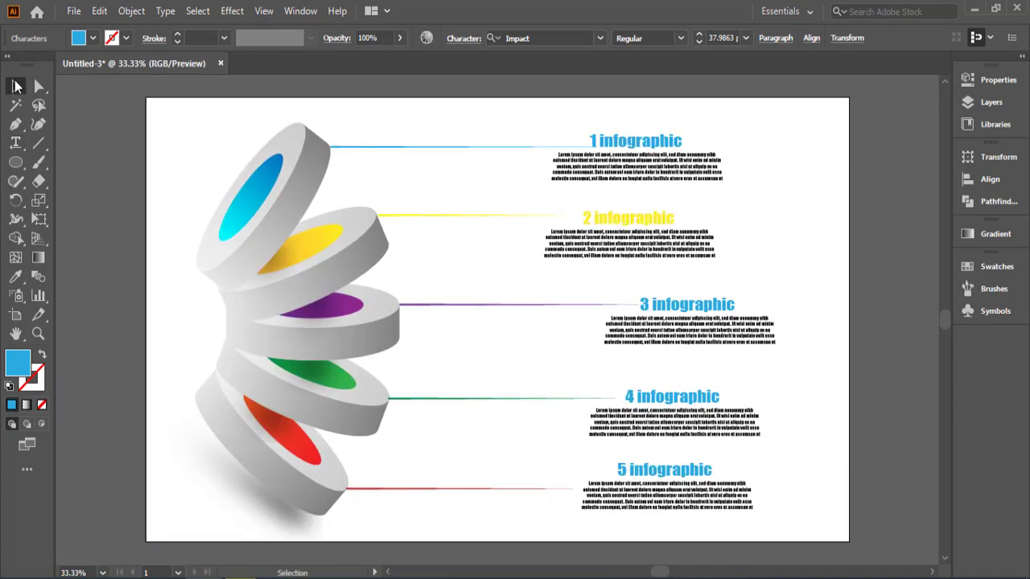
Step: Fill the "3 infographic" title with purple and the "4 infographic" title with green
{"action": "left_click", "coordinate": [700, 305]}
{"action": "left_click", "coordinate": [93, 38]}
{"action": "left_click", "coordinate": [147, 80]}
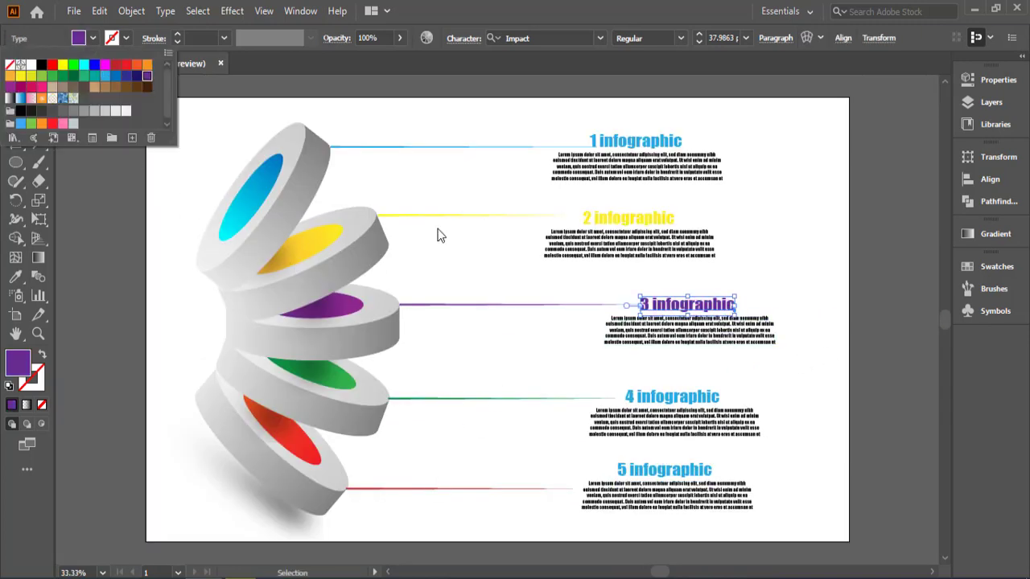
{"action": "left_click", "coordinate": [678, 400]}
{"action": "left_click", "coordinate": [93, 37]}
{"action": "left_click", "coordinate": [62, 77]}
{"action": "left_click", "coordinate": [809, 359]}
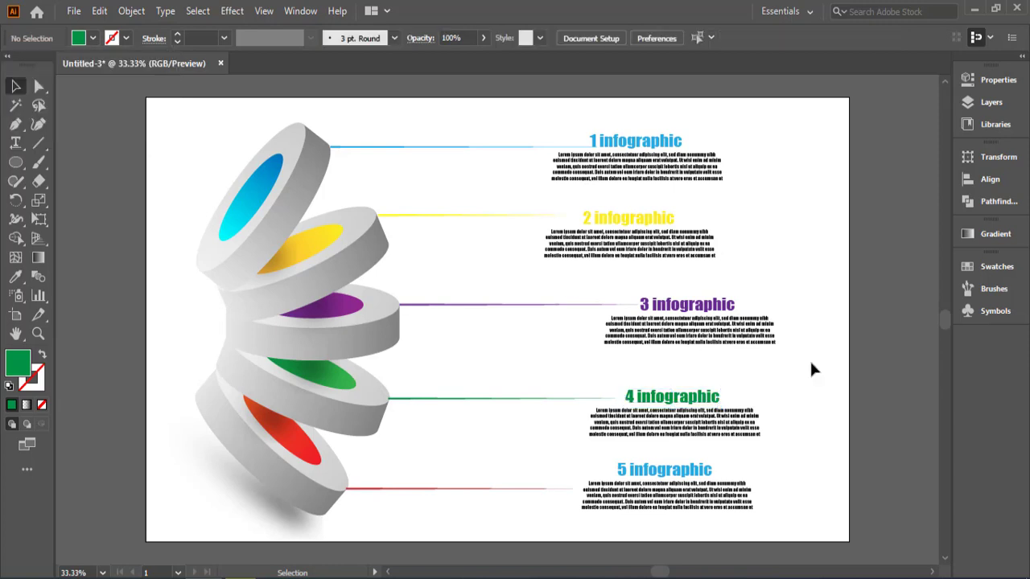
Step: Fill the "5 infographic" title with red to match its leader line
{"action": "left_click", "coordinate": [665, 470]}
{"action": "left_click", "coordinate": [93, 38]}
{"action": "left_click", "coordinate": [126, 64]}
{"action": "left_click", "coordinate": [843, 419]}
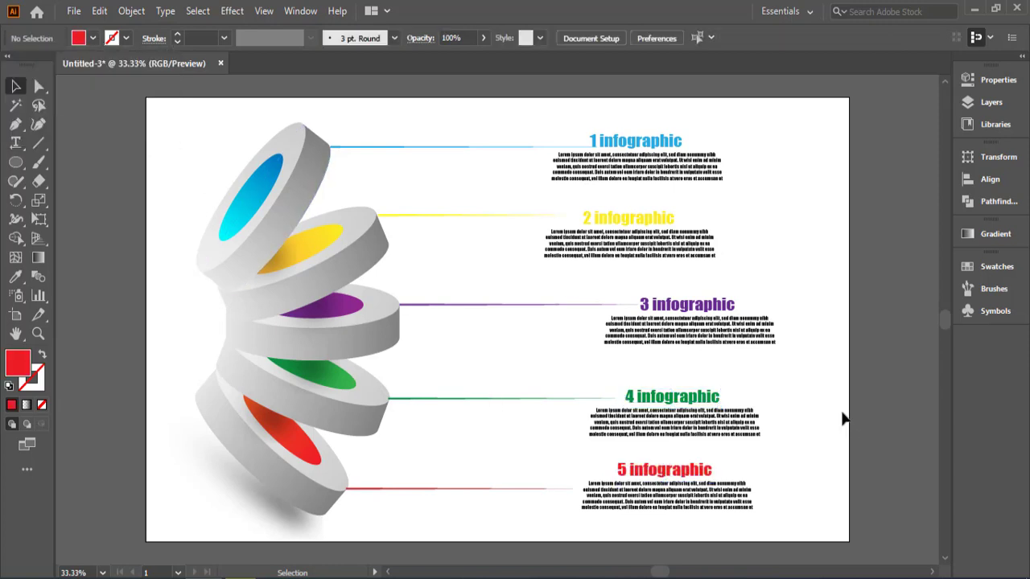
Step: Set the font size of the placeholder paragraphs under titles 1 and 2 to 18 pt
{"action": "left_click", "coordinate": [643, 171]}
{"action": "left_click", "coordinate": [745, 38]}
{"action": "left_click", "coordinate": [764, 217]}
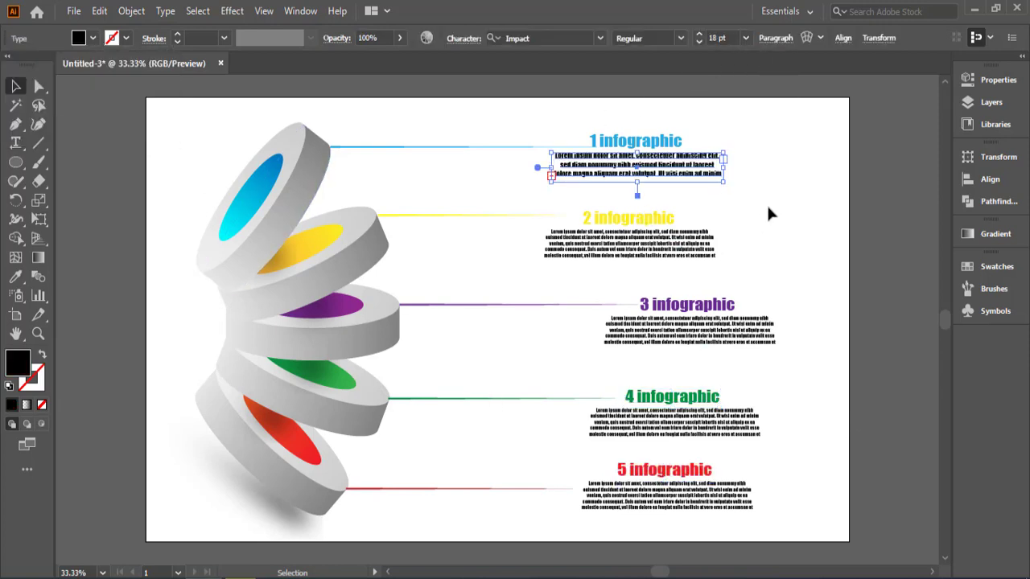
{"action": "left_click", "coordinate": [691, 243]}
{"action": "left_click", "coordinate": [745, 38]}
{"action": "left_click", "coordinate": [756, 226]}
Step: Set the font size of the placeholder paragraphs under titles 3, 4 and 5 to 18 pt
{"action": "left_click", "coordinate": [687, 332]}
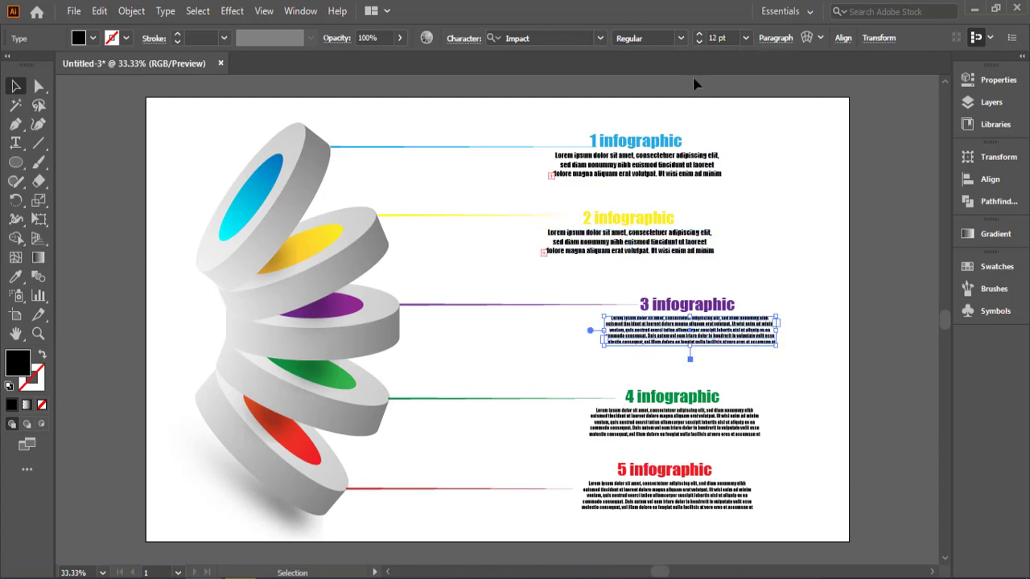
{"action": "left_click", "coordinate": [745, 38]}
{"action": "left_click", "coordinate": [765, 250]}
{"action": "left_click", "coordinate": [685, 435]}
{"action": "left_click", "coordinate": [745, 38]}
{"action": "left_click", "coordinate": [766, 217]}
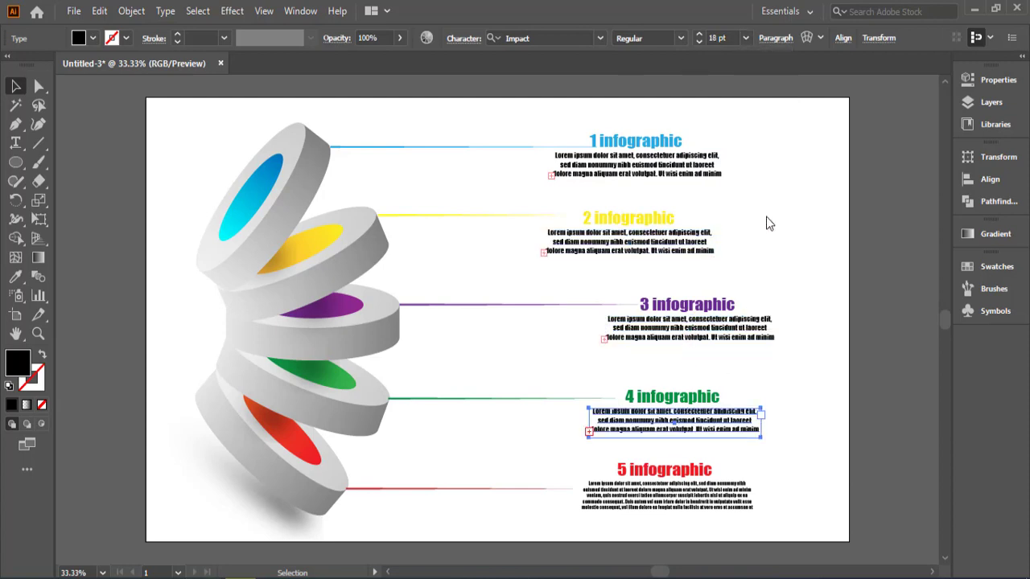
{"action": "left_click", "coordinate": [683, 507]}
{"action": "left_click", "coordinate": [745, 38]}
{"action": "left_click", "coordinate": [768, 215]}
{"action": "left_click", "coordinate": [803, 201]}
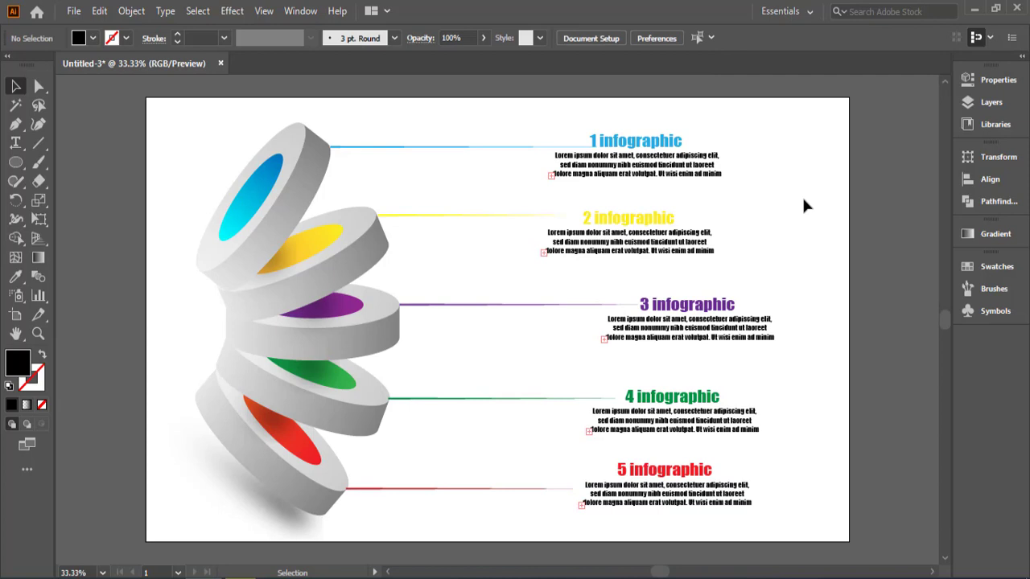
Step: Draw a rectangle covering the whole artboard and fill it with the grey-blue to white gradient from the Neutrals swatch library
{"action": "left_click", "coordinate": [15, 162]}
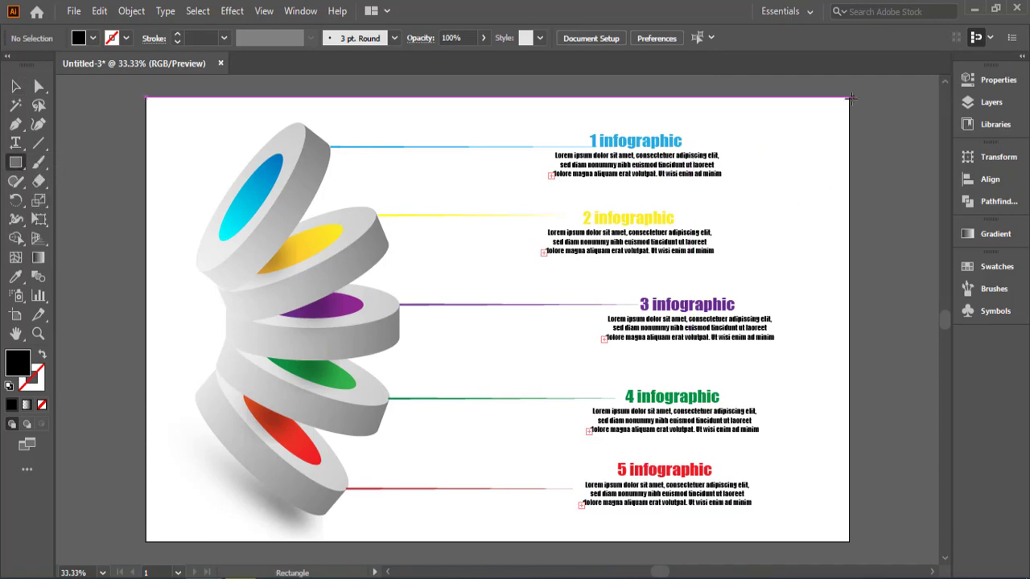
{"action": "left_click_drag", "start_coordinate": [850, 97], "coordinate": [146, 542]}
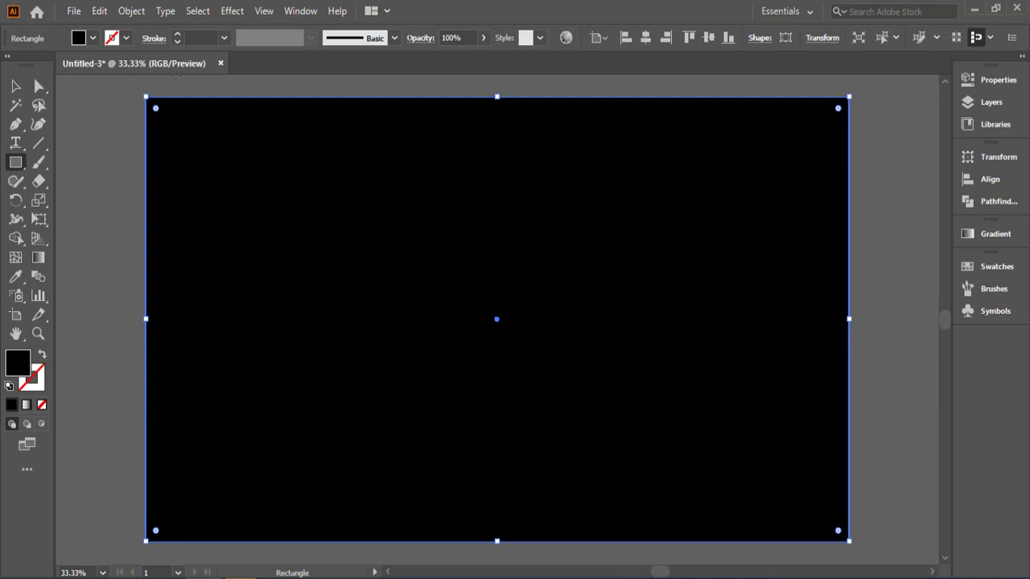
{"action": "left_click", "coordinate": [93, 37]}
{"action": "left_click", "coordinate": [13, 137]}
{"action": "mouse_move", "coordinate": [120, 264]}
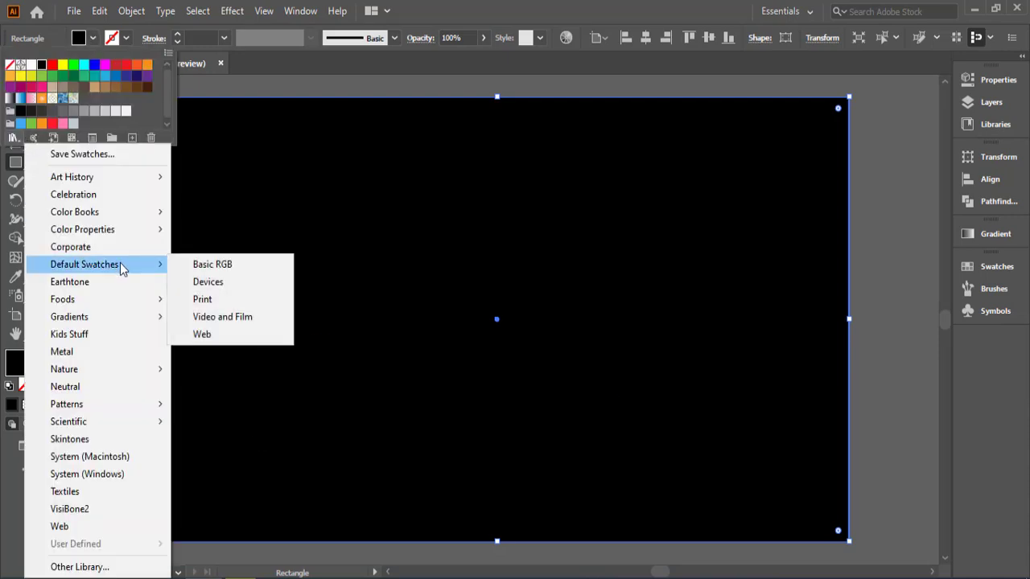
{"action": "mouse_move", "coordinate": [94, 317]}
{"action": "left_click", "coordinate": [213, 405]}
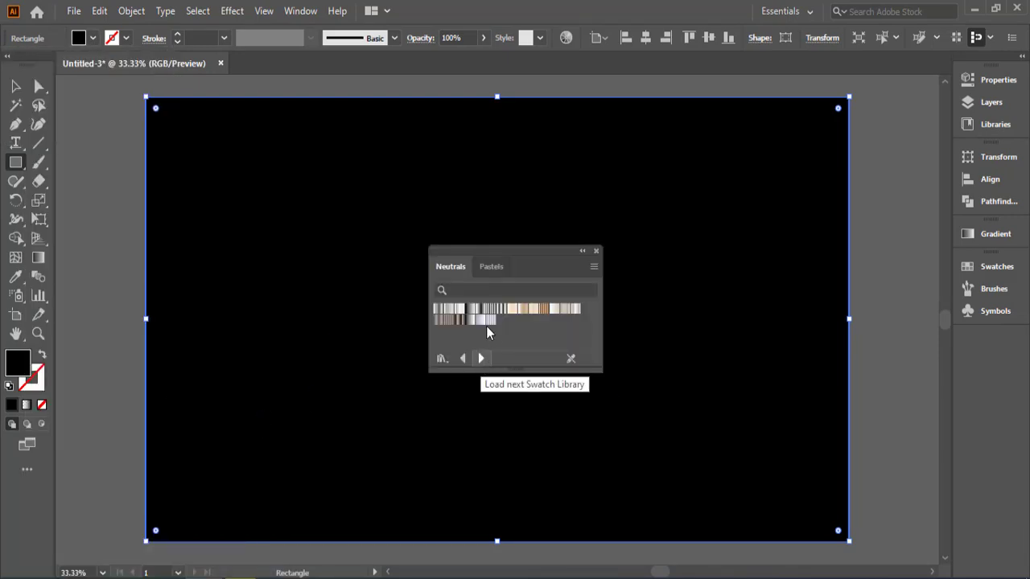
{"action": "left_click", "coordinate": [481, 320]}
{"action": "left_click", "coordinate": [582, 250]}
Step: Send the gradient rectangle behind all the artwork as a background and close the floating swatch libraries
{"action": "left_click", "coordinate": [15, 85]}
{"action": "right_click", "coordinate": [275, 552]}
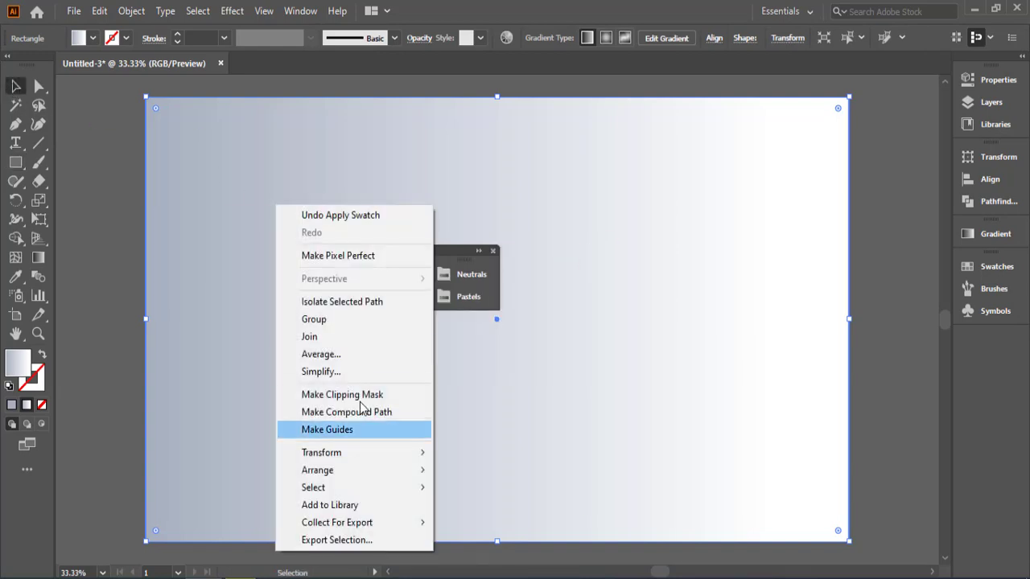
{"action": "mouse_move", "coordinate": [322, 469]}
{"action": "left_click", "coordinate": [476, 524]}
{"action": "left_click", "coordinate": [493, 251]}
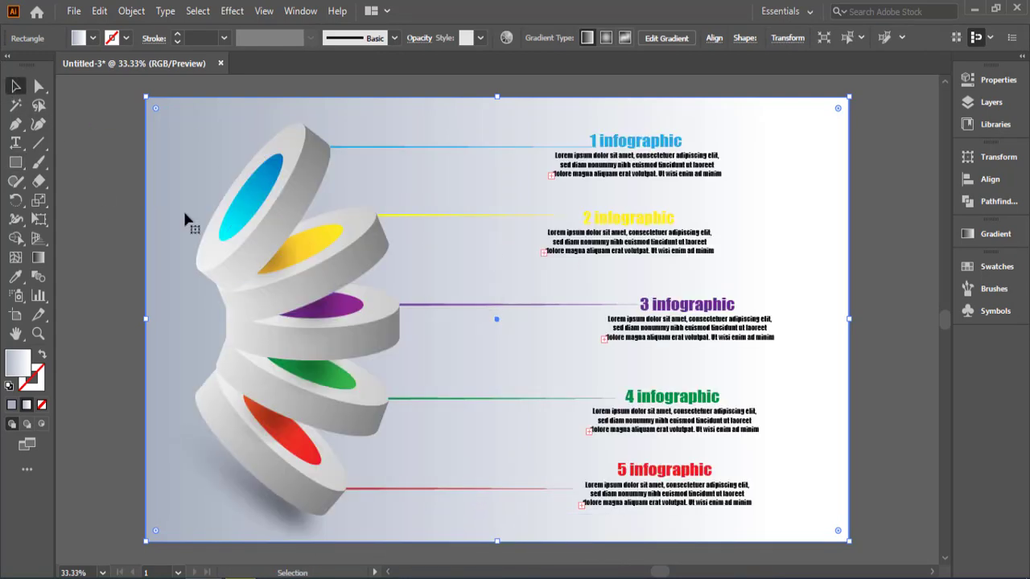
{"action": "left_click", "coordinate": [103, 188]}
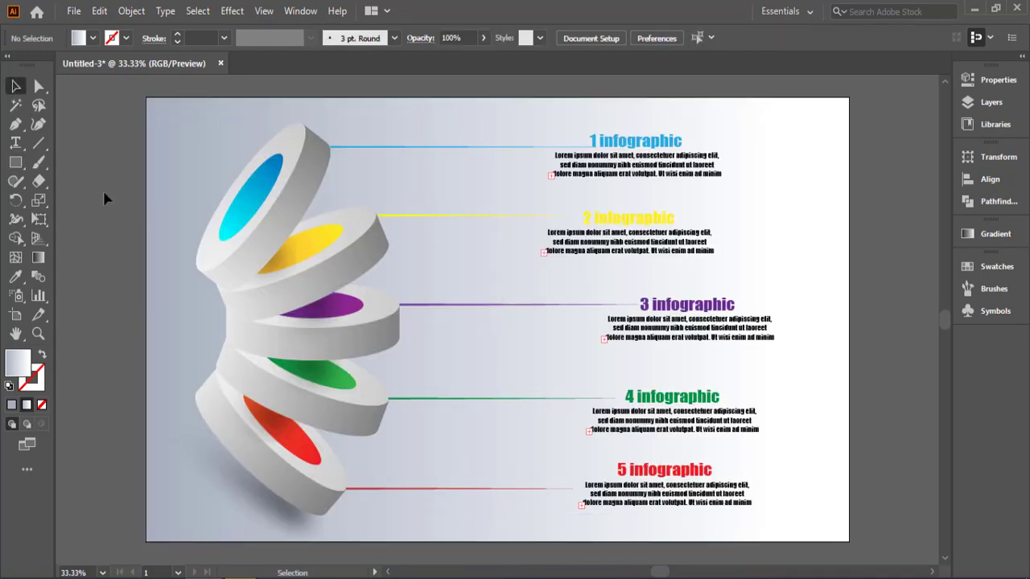
Step: Change the fill of the "2 infographic" title to a darker mustard yellow
{"action": "left_click", "coordinate": [624, 225]}
{"action": "double_click", "coordinate": [17, 362]}
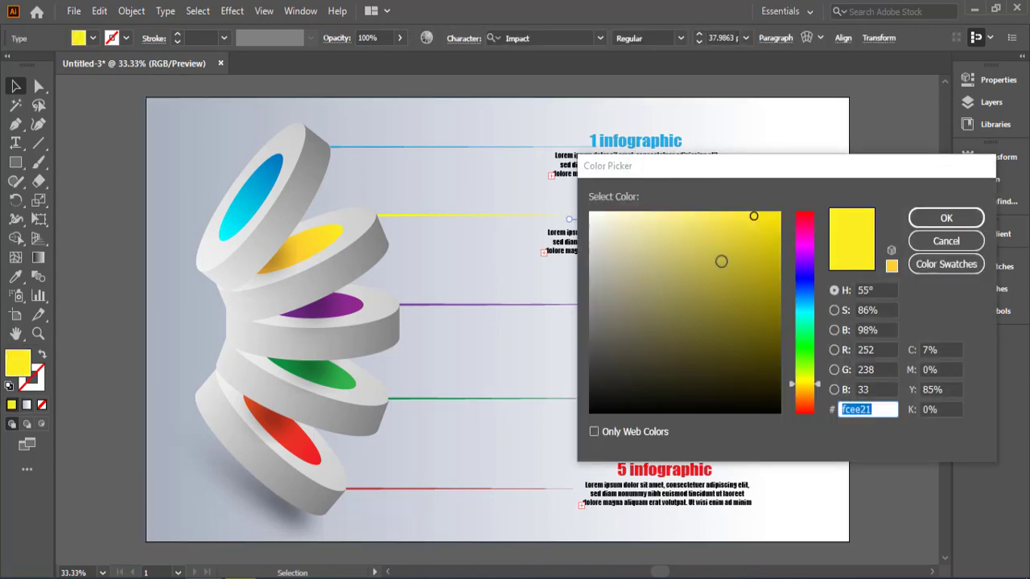
{"action": "mouse_move", "coordinate": [721, 261]}
{"action": "left_mouse_down"}
{"action": "mouse_move", "coordinate": [736, 237]}
{"action": "mouse_move", "coordinate": [745, 246]}
{"action": "left_mouse_up"}
{"action": "left_click", "coordinate": [946, 217]}
{"action": "left_click", "coordinate": [78, 107]}
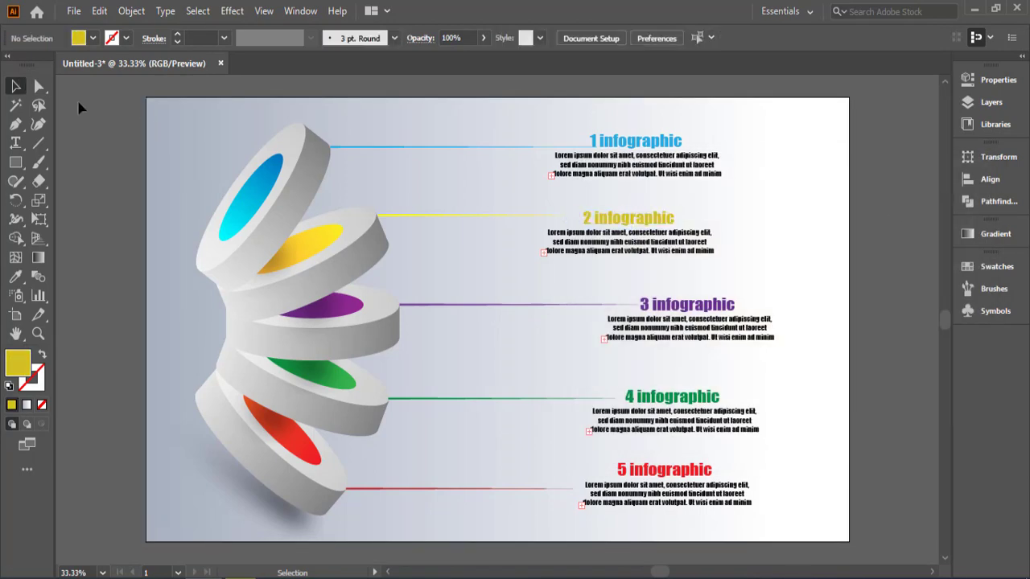